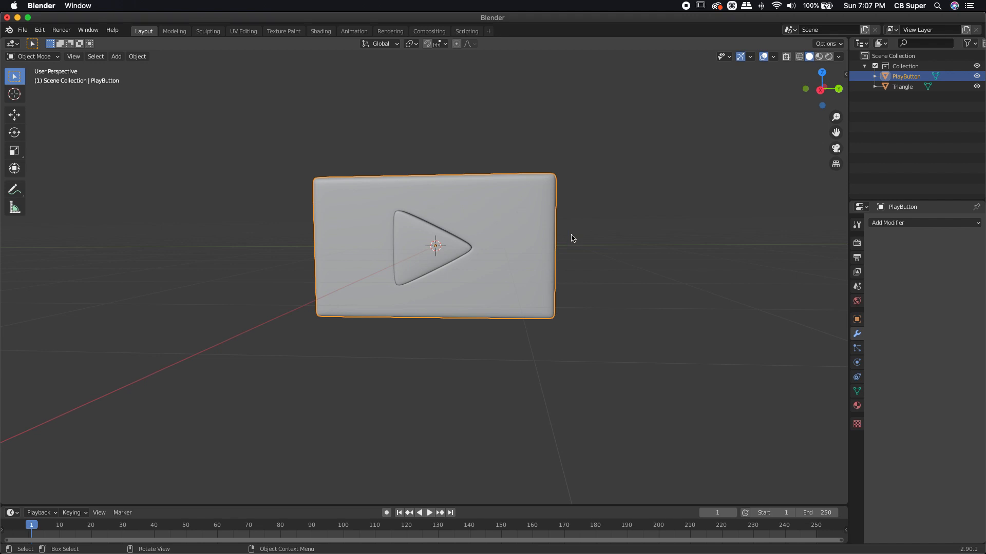
Step: Set the base color of the PlayButton object's material to red and show the viewport in Material Preview shading
left_click(857, 406)
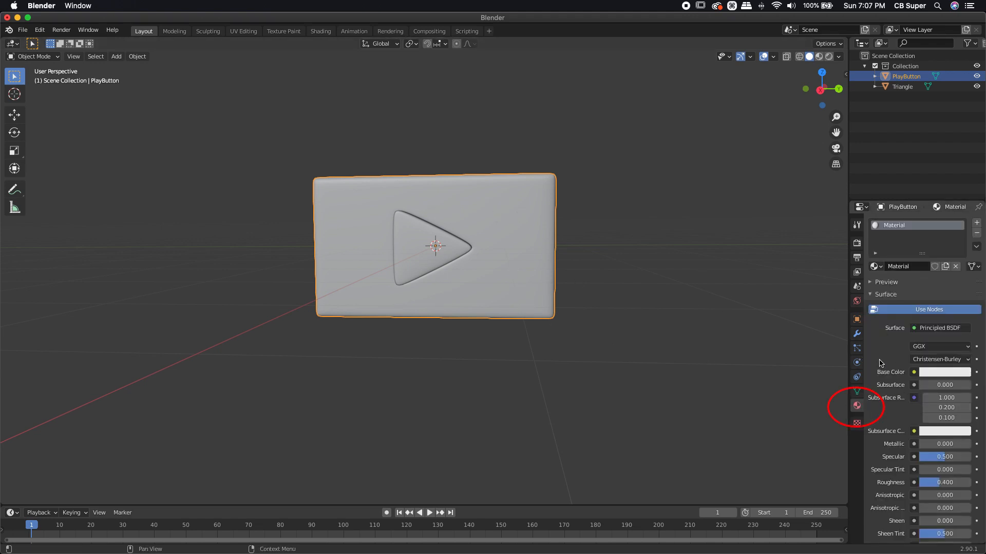
left_click(937, 373)
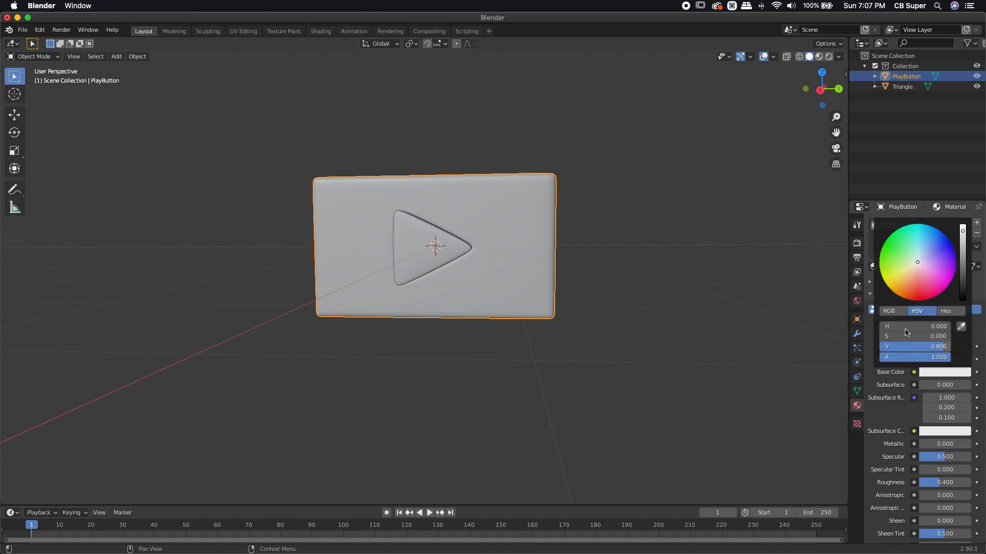
left_click_drag(917, 263, 922, 300)
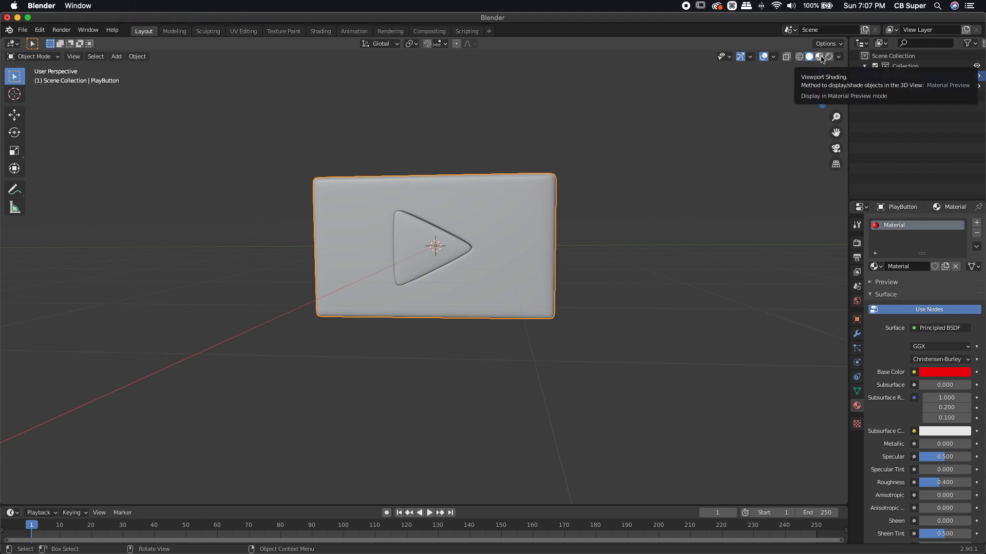
left_click(820, 59)
mouse_move(636, 278)
middle_mouse_down()
mouse_move(604, 284)
mouse_move(626, 298)
middle_mouse_up()
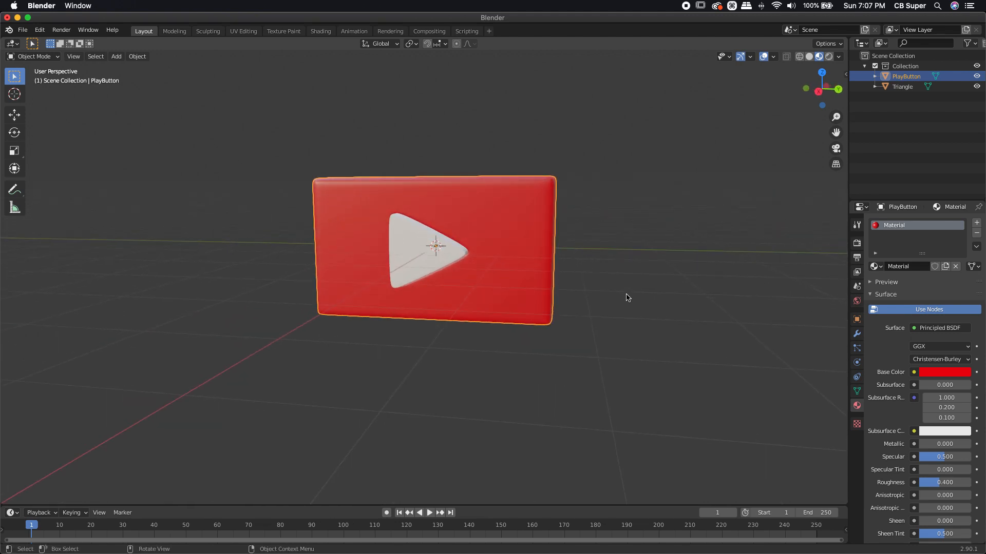
Step: Select the triangle in the middle of the play button and give it a new material
left_click(415, 242)
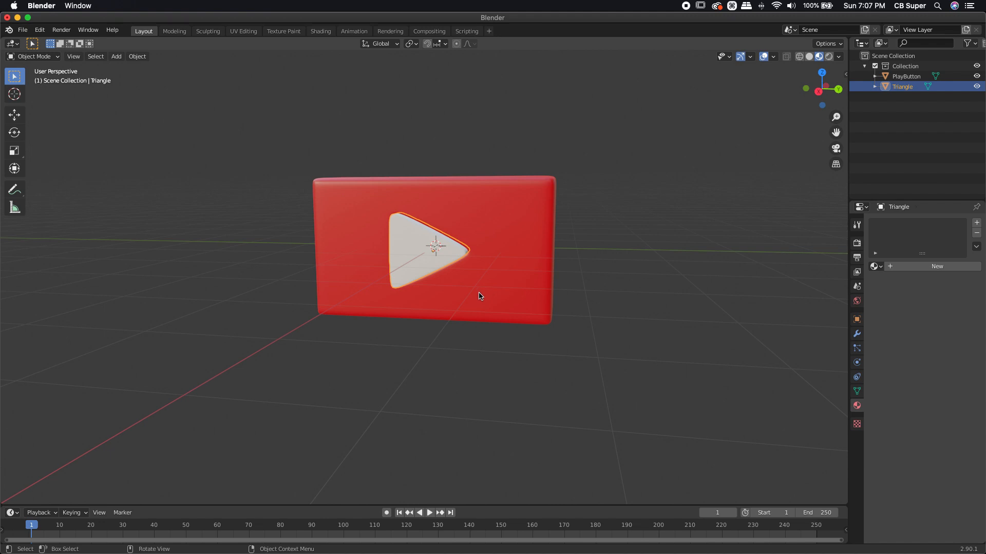
left_click(411, 242)
left_click(417, 244)
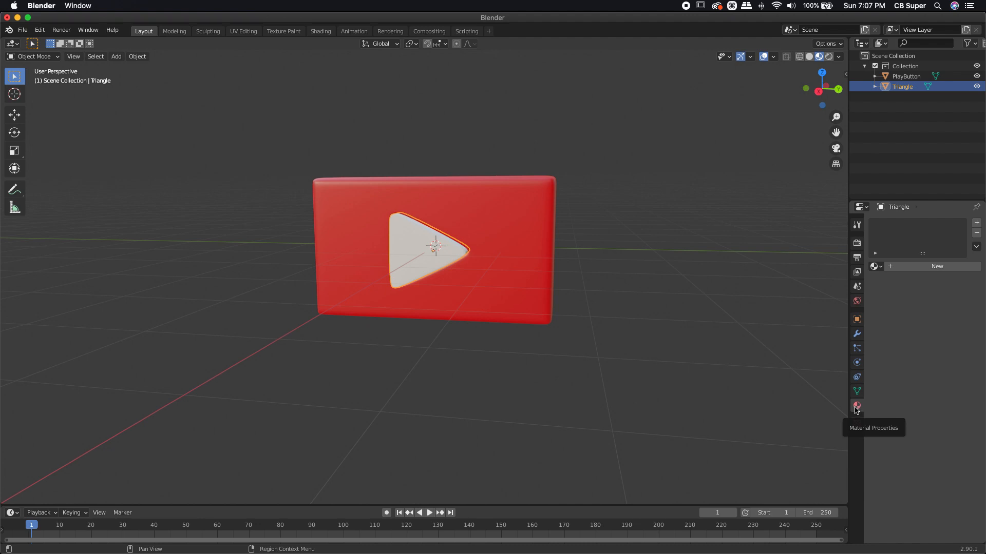
left_click(856, 301)
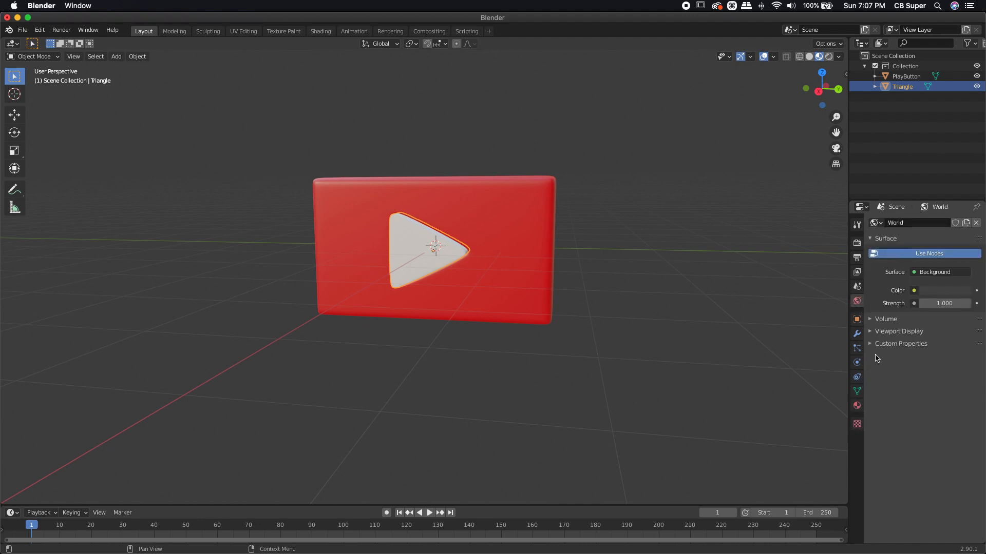
left_click(857, 406)
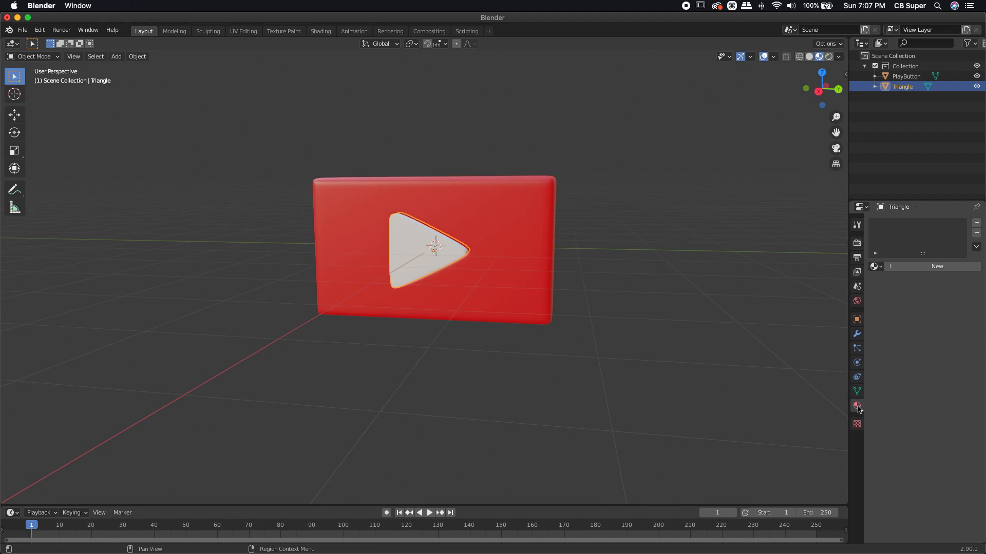
left_click(909, 267)
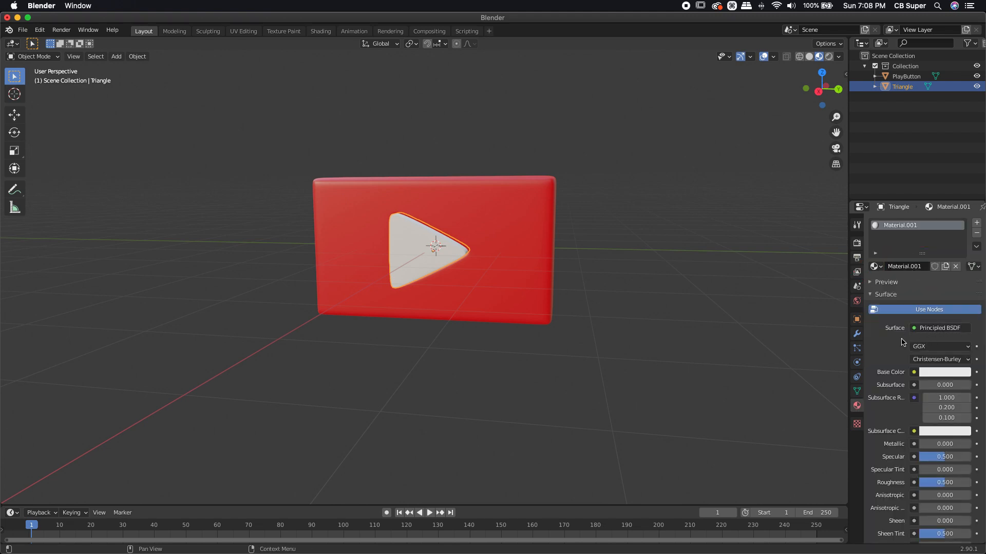
Step: Set the triangle material's Metallic to 1 and its Roughness to 0
scroll(892, 360, "down", 3)
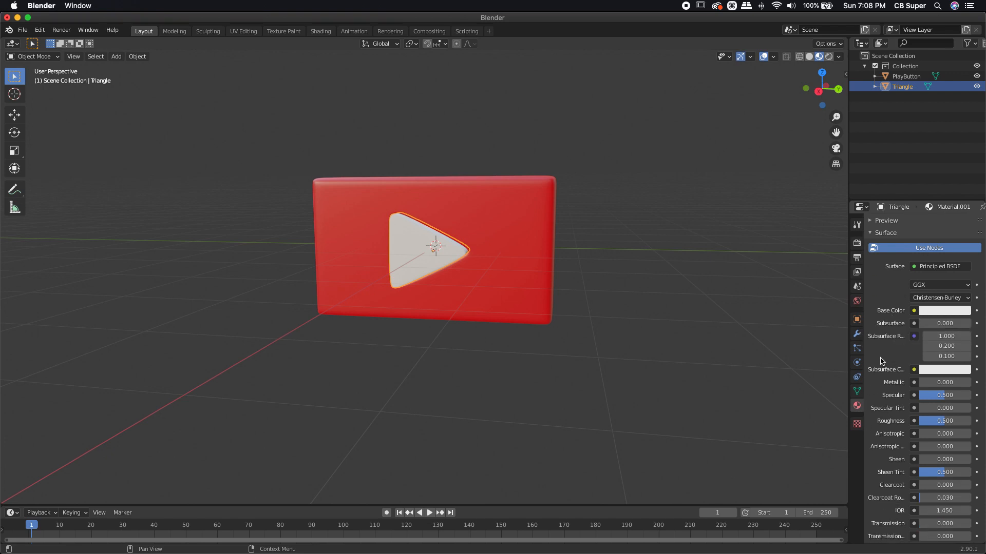
scroll(929, 379, "down", 1)
left_click(930, 362)
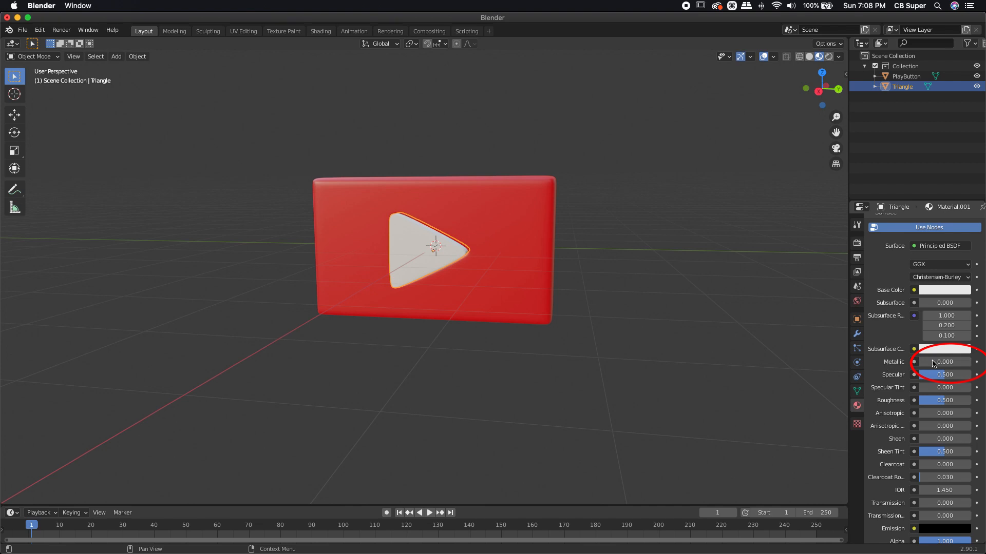
type("1")
key("Return")
left_click(930, 400)
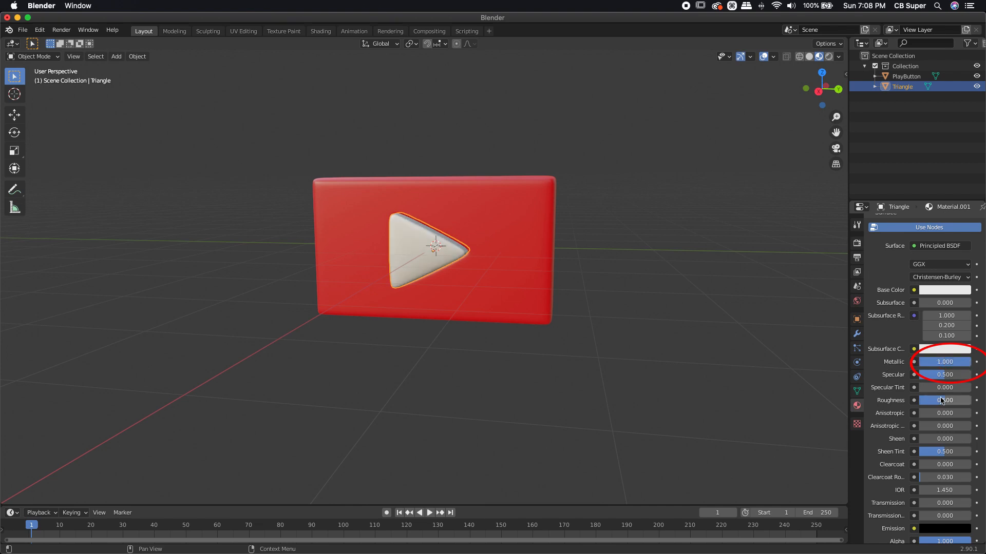
type("0")
key("Return")
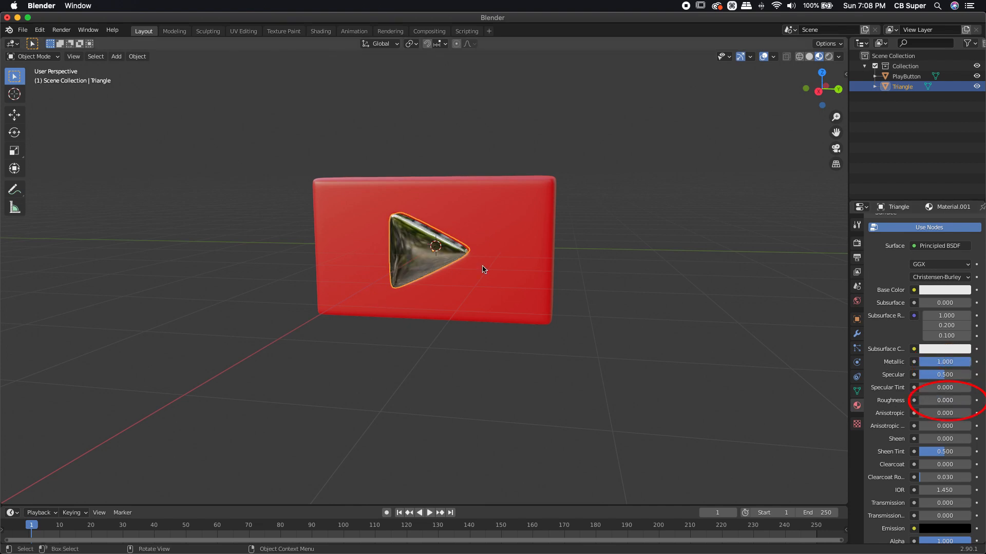
Step: Apply Shade Smooth to the triangle and to the red PlayButton body
middle_click_drag(482, 273, 447, 237)
right_click(433, 228)
left_click(402, 225)
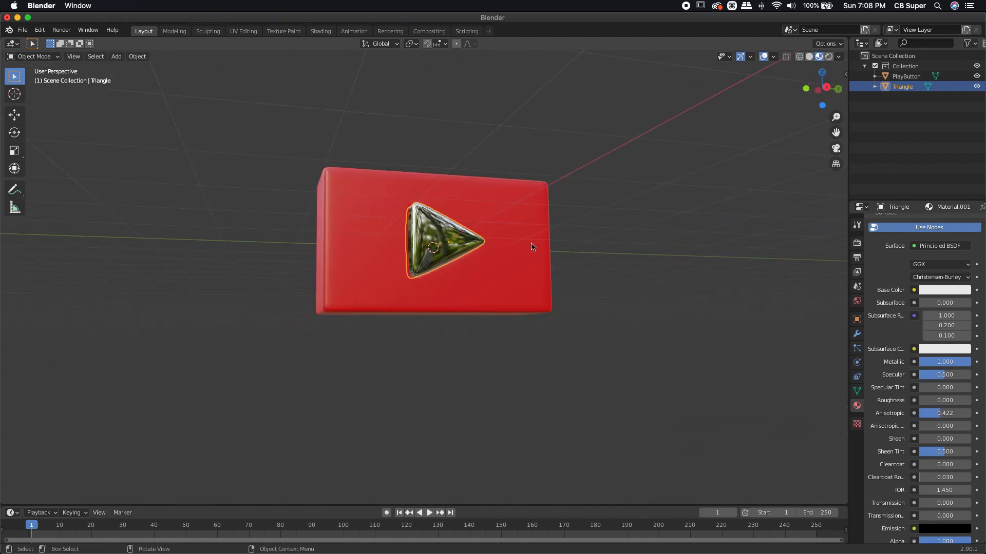
middle_click_drag(533, 247, 548, 272)
left_click(497, 217)
right_click(497, 216)
left_click(465, 214)
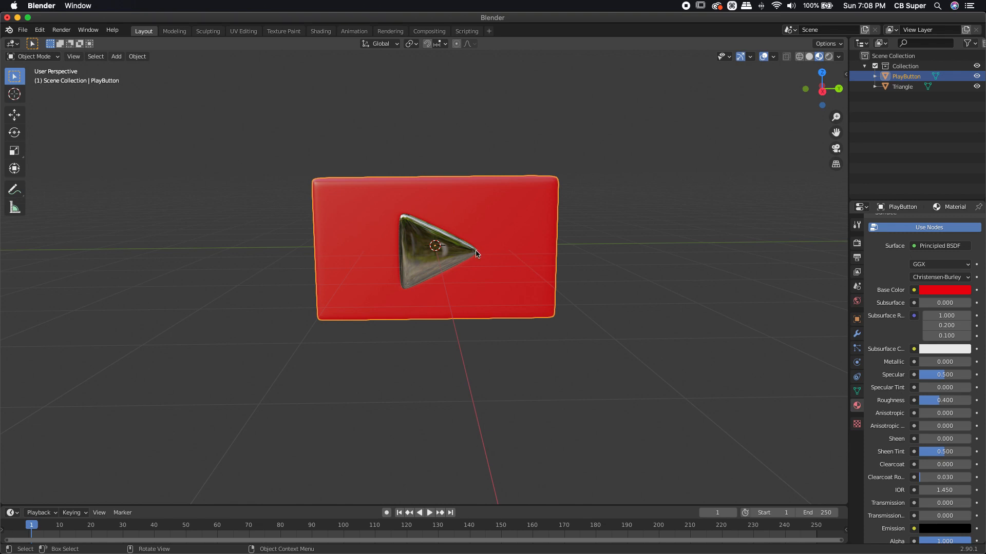
Step: Try moving the triangle forward out of the red body along the X axis, and undo that move
scroll(501, 283, "up", 1)
middle_click_drag(501, 283, 534, 284)
scroll(406, 229, "up", 3)
left_click(406, 229)
middle_click_drag(512, 318, 503, 337)
key("g")
key("x")
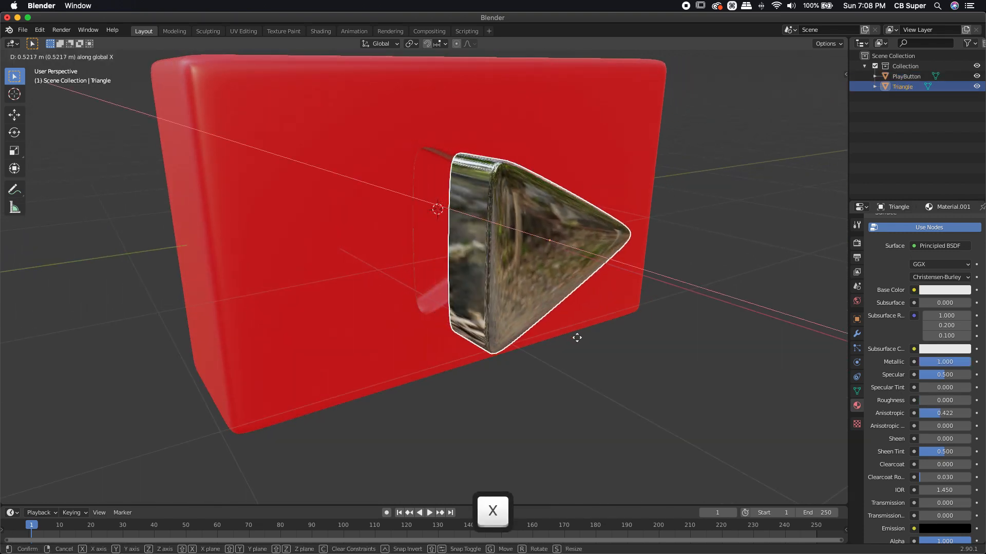
left_click(622, 356)
middle_click_drag(621, 357, 433, 341)
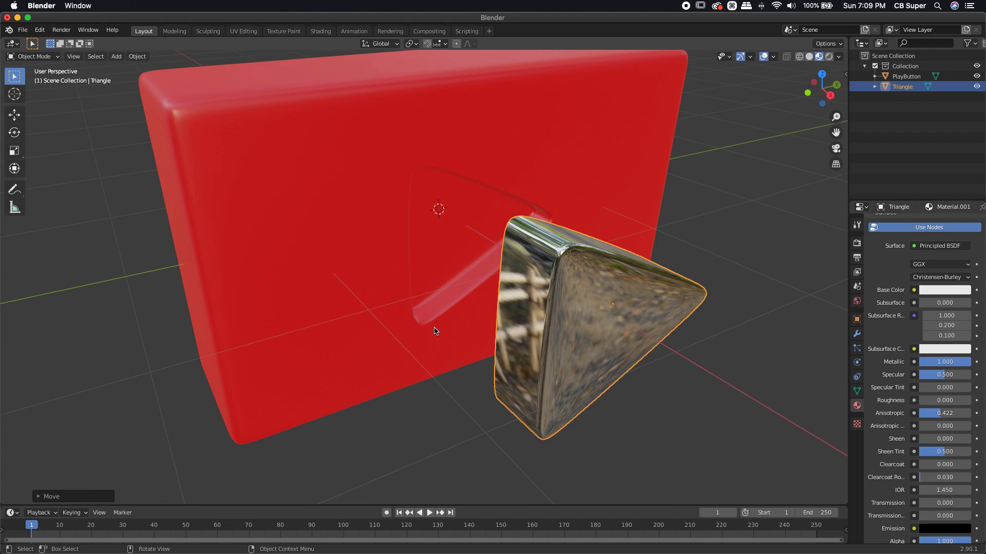
key("super+z")
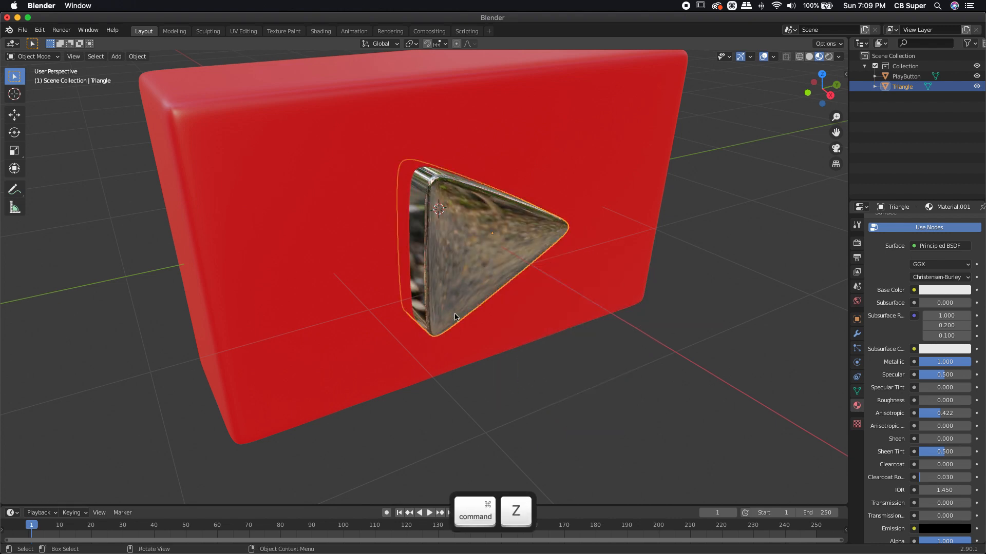
Step: Select the red PlayButton body and switch to the Shading workspace
mouse_move(556, 319)
middle_mouse_down()
mouse_move(580, 340)
mouse_move(549, 197)
middle_mouse_up()
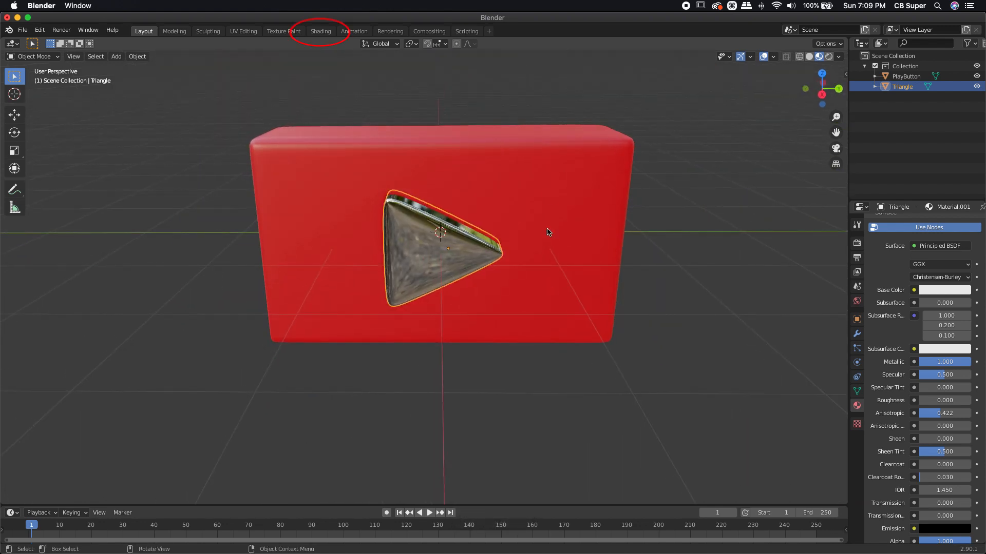
left_click(510, 191)
left_click(320, 32)
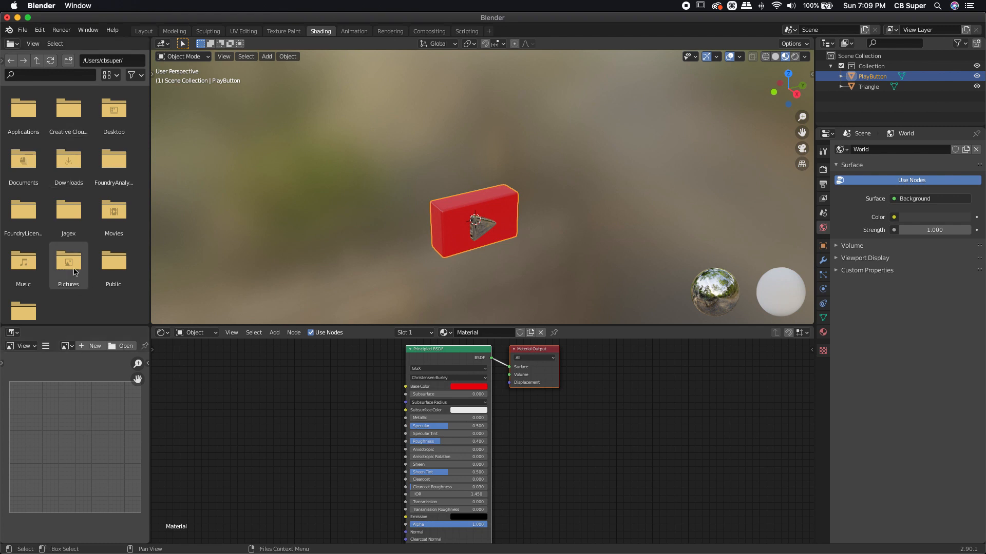
Step: Join the file browser area into the 3D viewport and the image editor area into the node editor
right_click(151, 185)
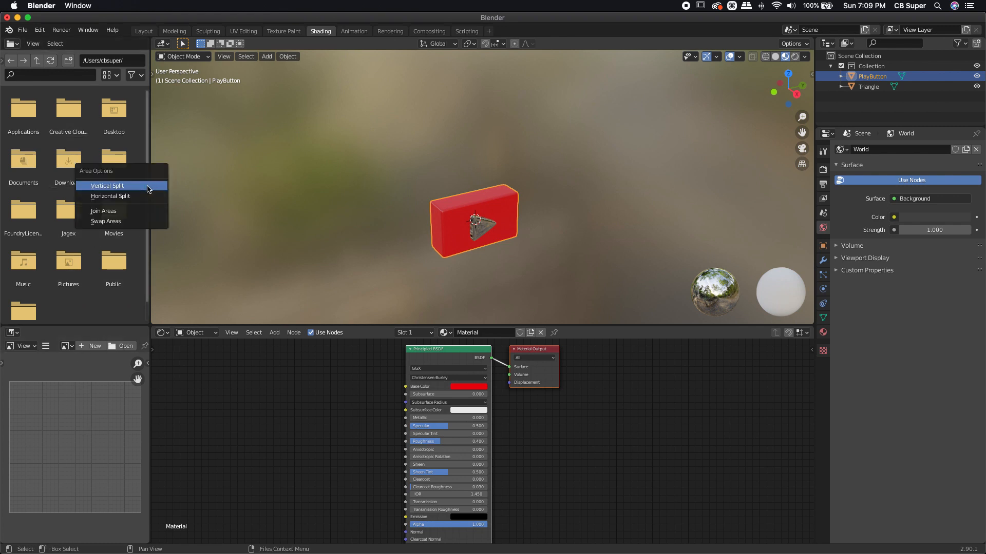
left_click(123, 209)
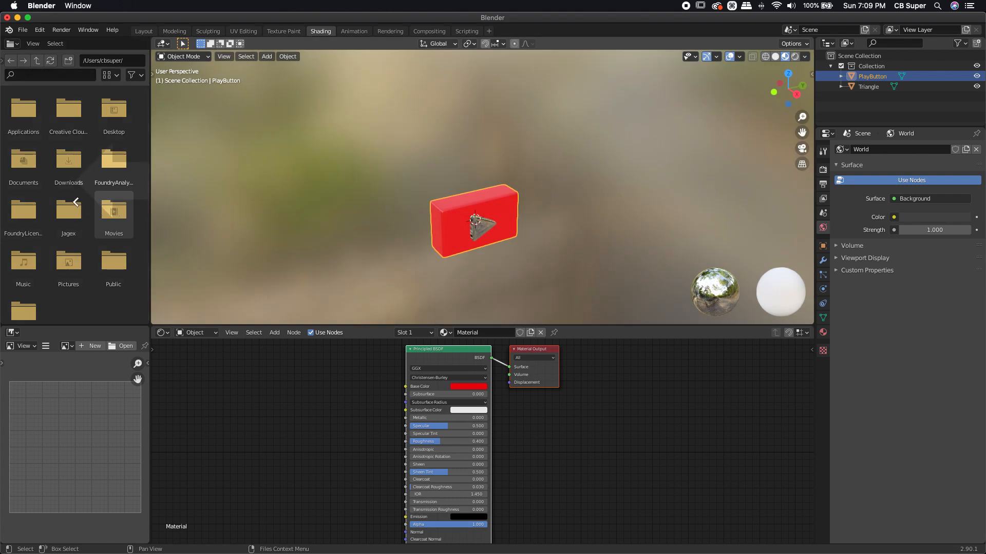
left_click(57, 201)
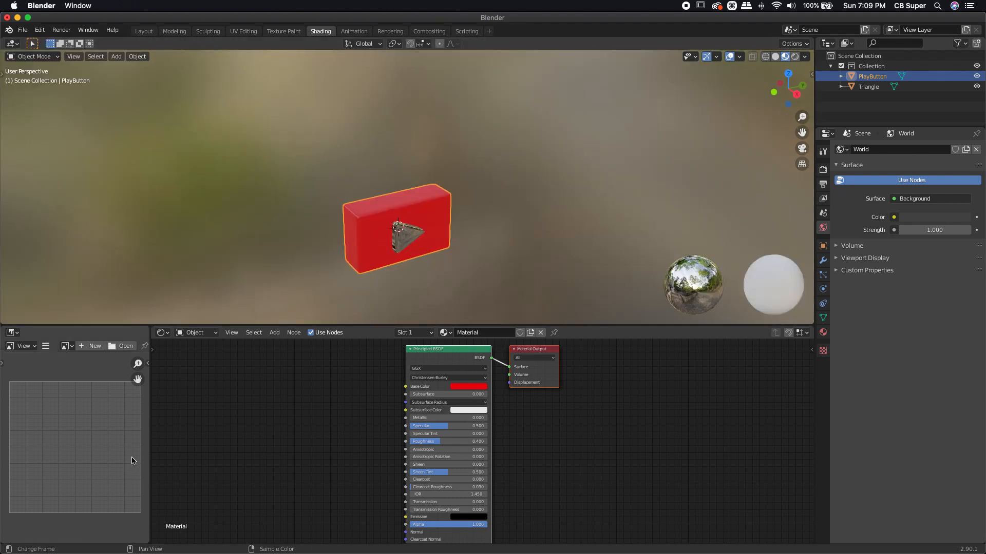
right_click(148, 441)
left_click(147, 438)
left_click(94, 438)
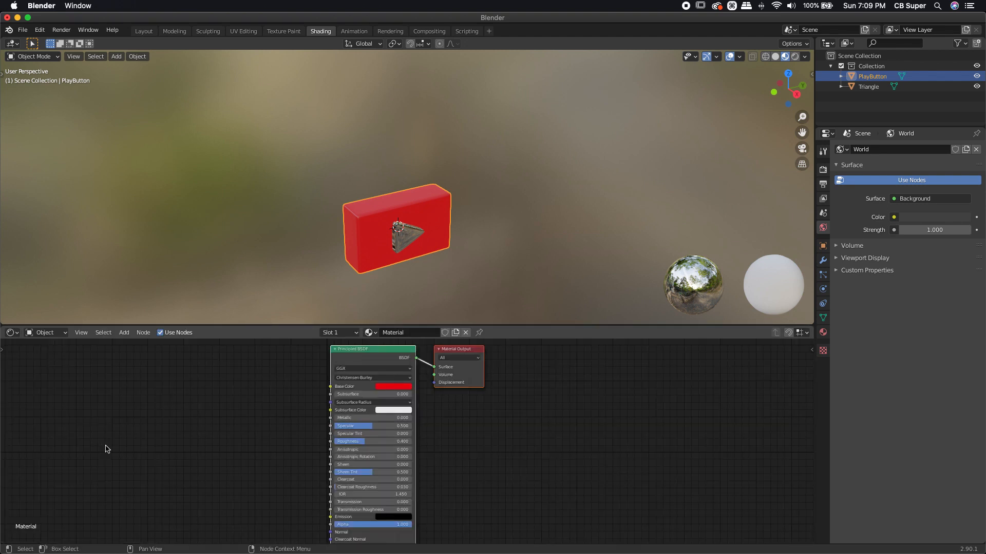
Step: Rename the PlayButton body's material to Red
middle_click_drag(204, 440, 242, 441)
scroll(405, 277, "up", 3)
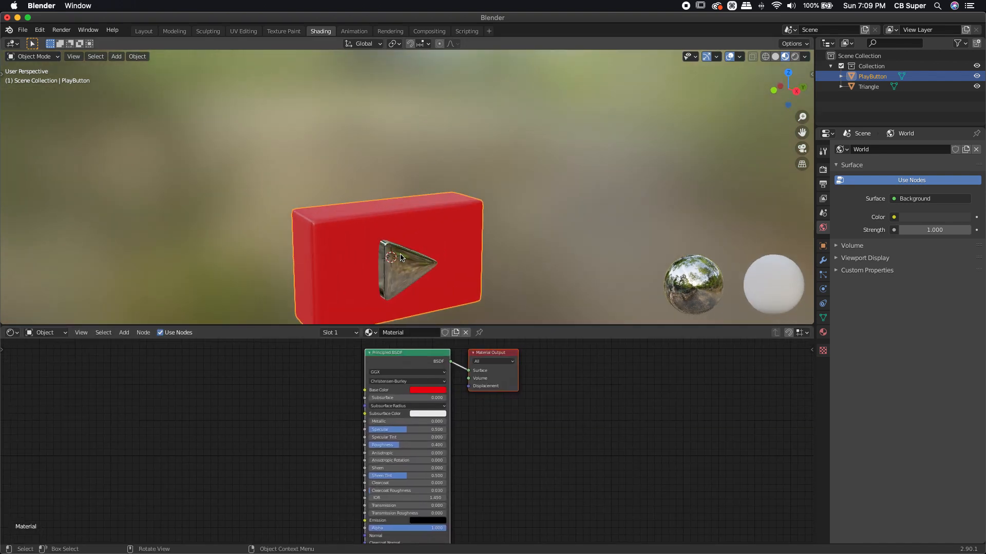
middle_click_drag(405, 273, 428, 188, "shift")
scroll(344, 190, "up", 4)
middle_click_drag(343, 191, 368, 185)
scroll(385, 189, "down", 3)
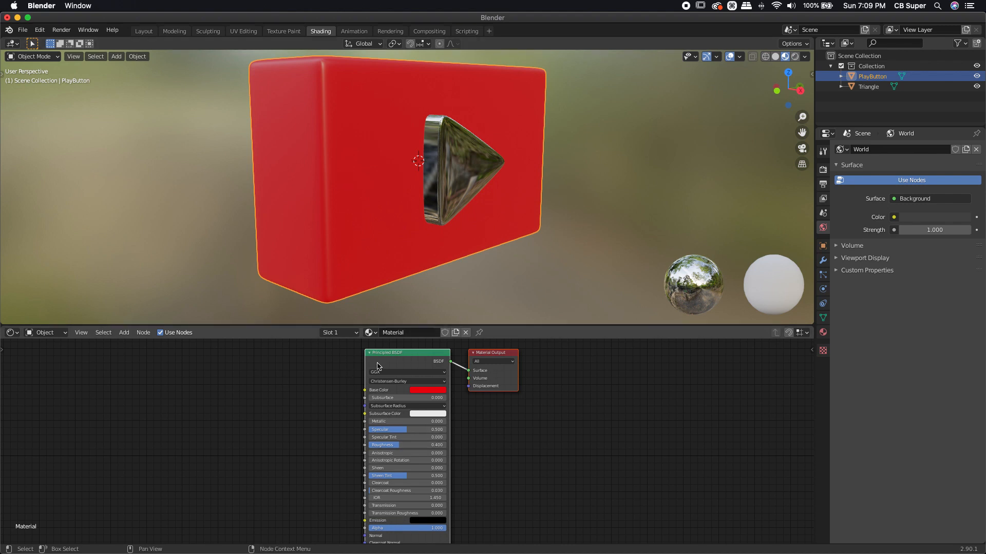
middle_click_drag(565, 422, 554, 421)
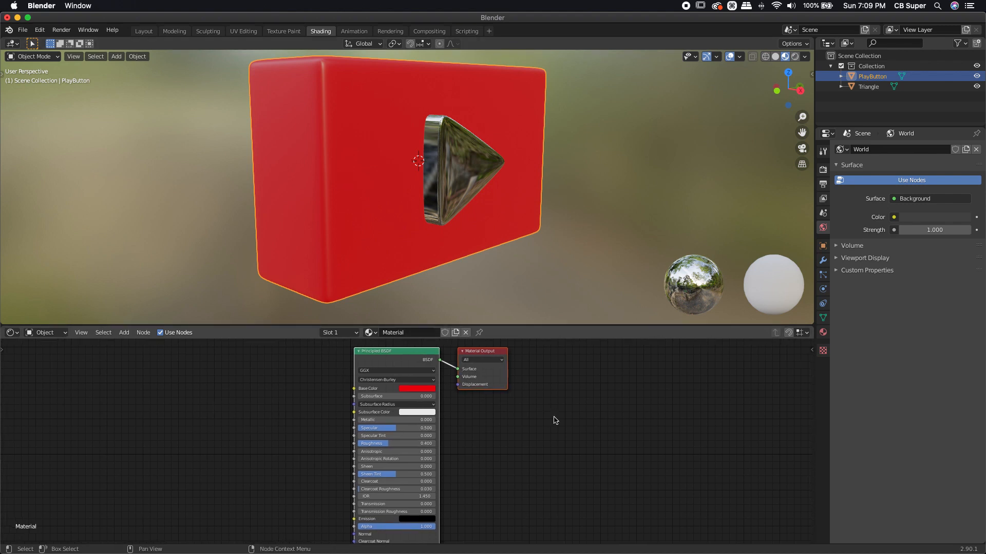
type("Red")
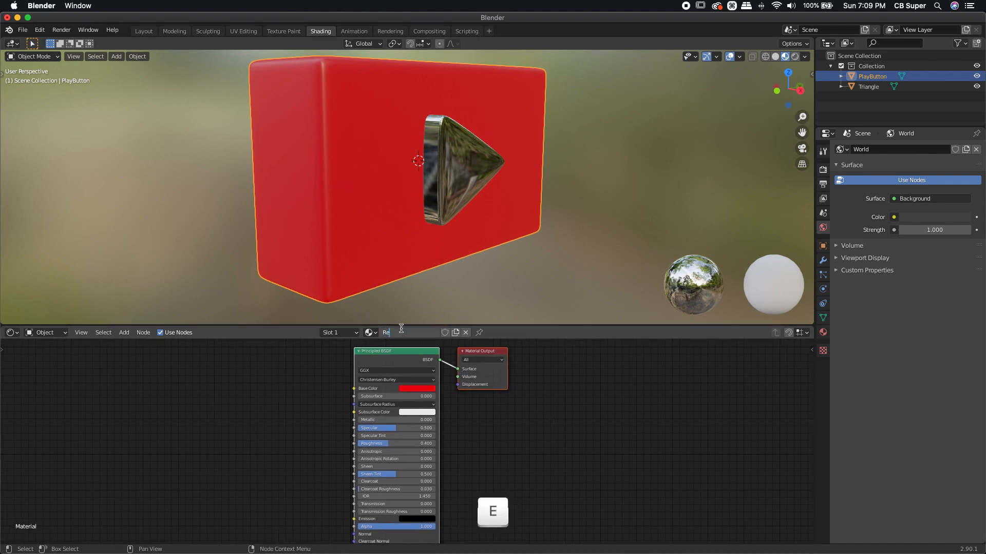
key("Return")
Step: Add a Magic Texture node to the Red material and place it well before the Principled BSDF node
middle_click_drag(585, 420, 642, 418)
left_click(259, 414)
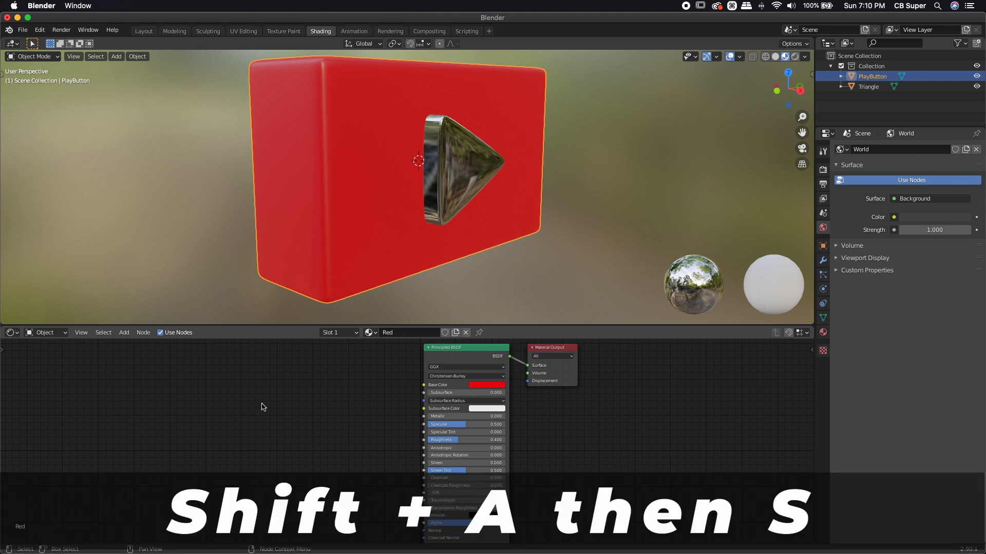
key("shift+a")
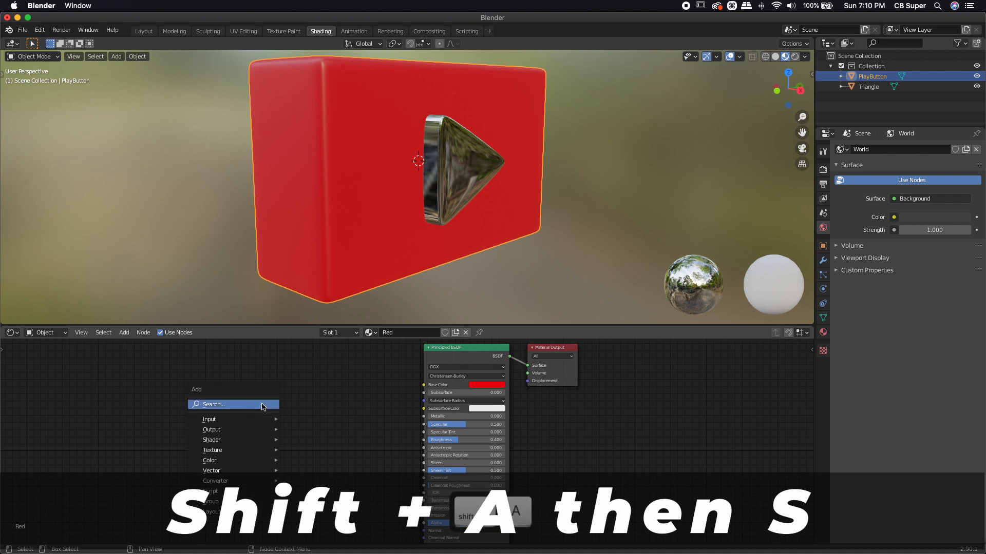
key("s")
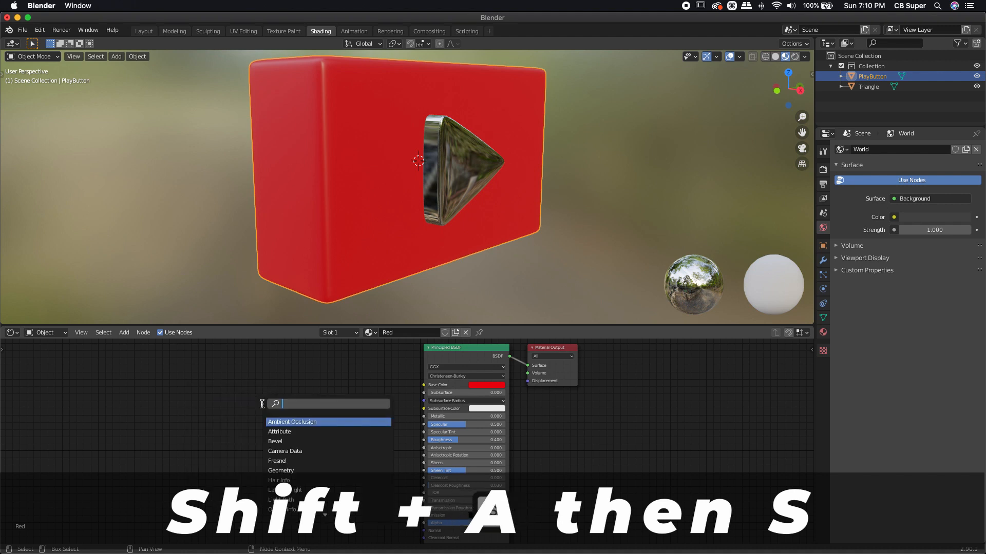
type("magic")
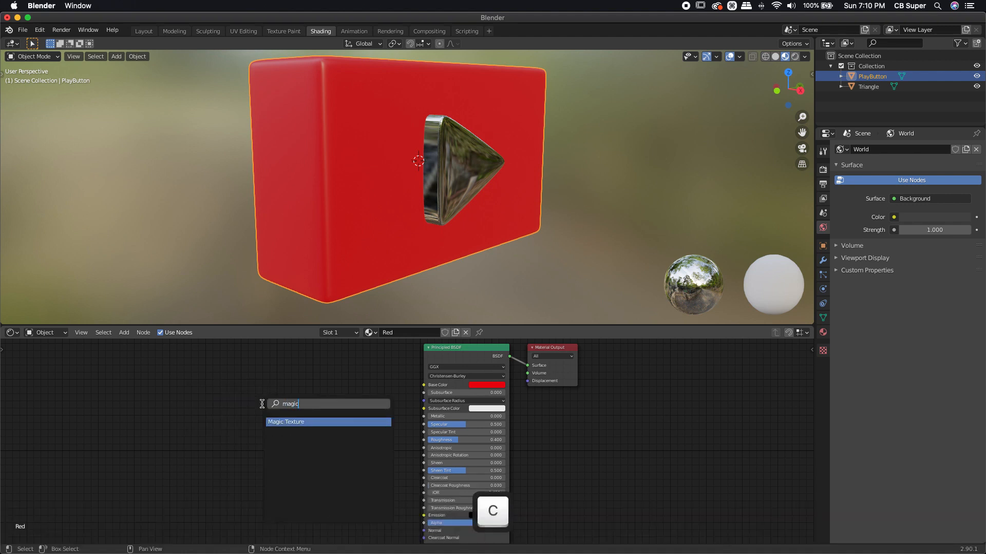
key("Return")
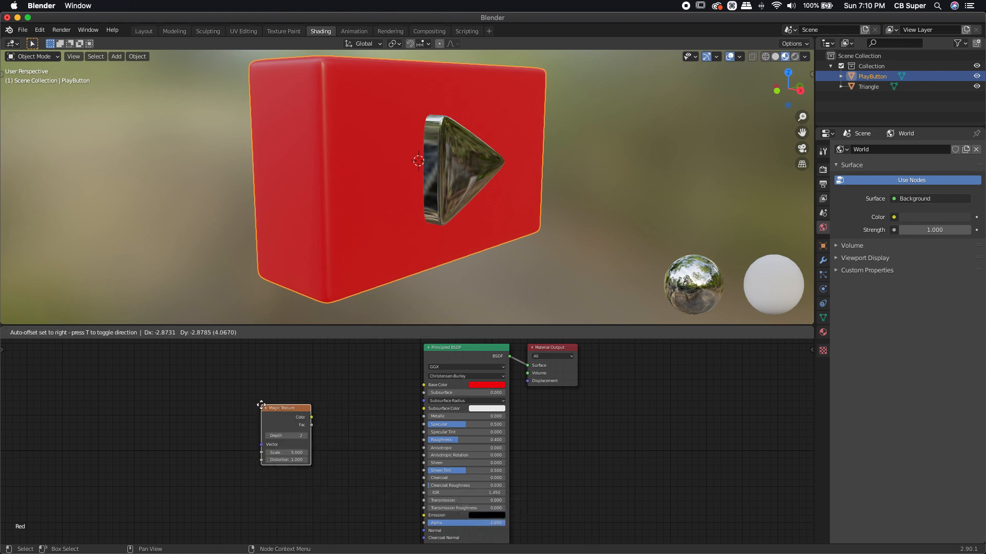
left_click(203, 399)
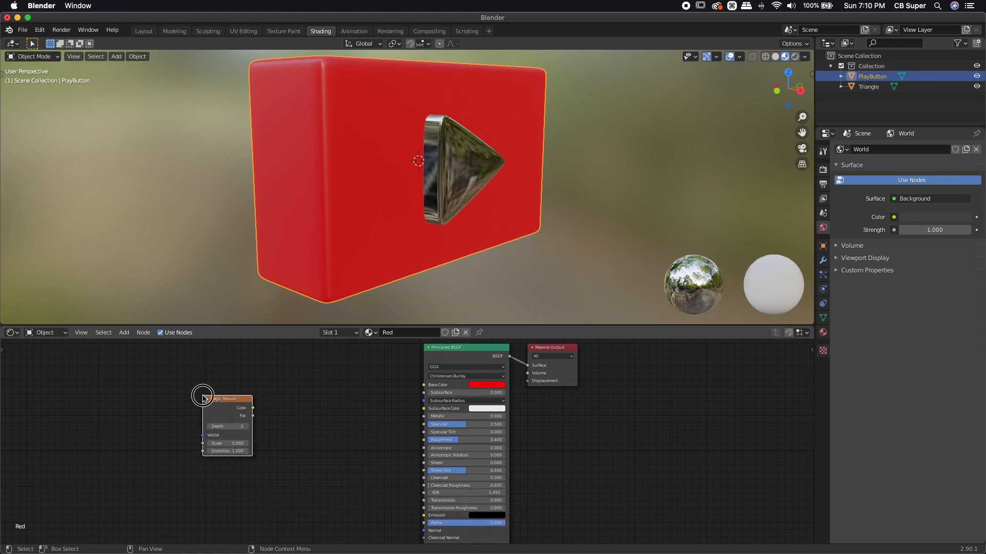
Step: Add a Bump node between the Magic Texture and the Principled BSDF
left_click(295, 427)
key("shift+a")
type("s")
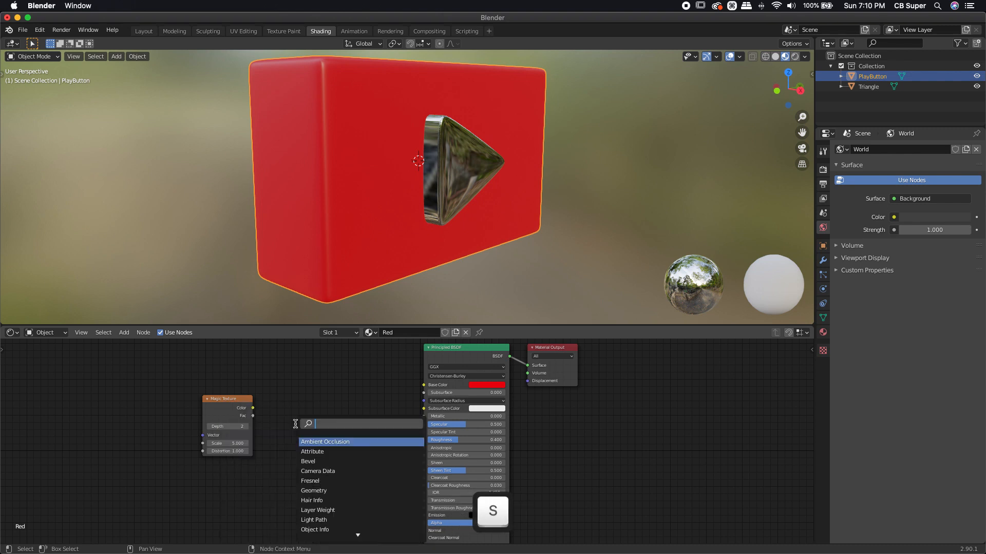
type("bum")
key("Return")
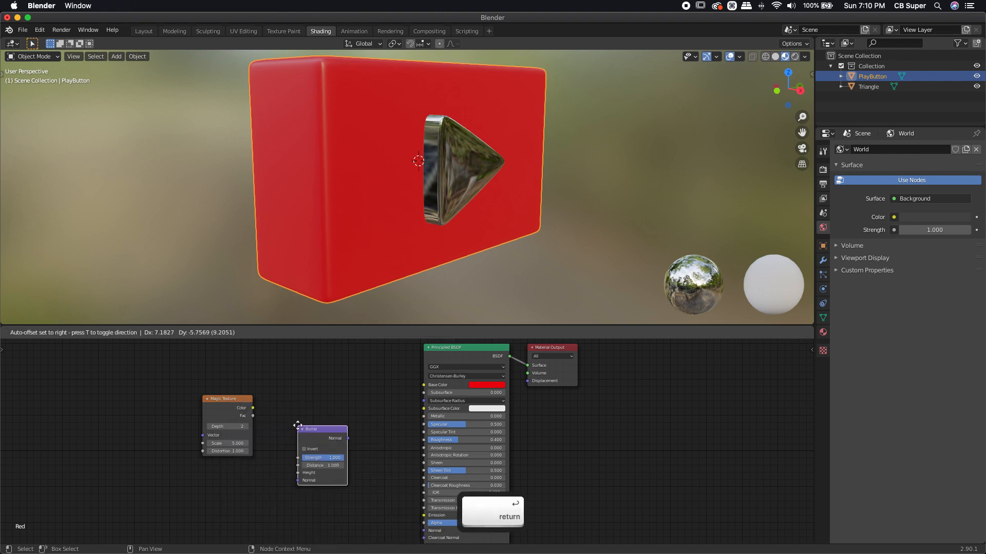
left_click(299, 428)
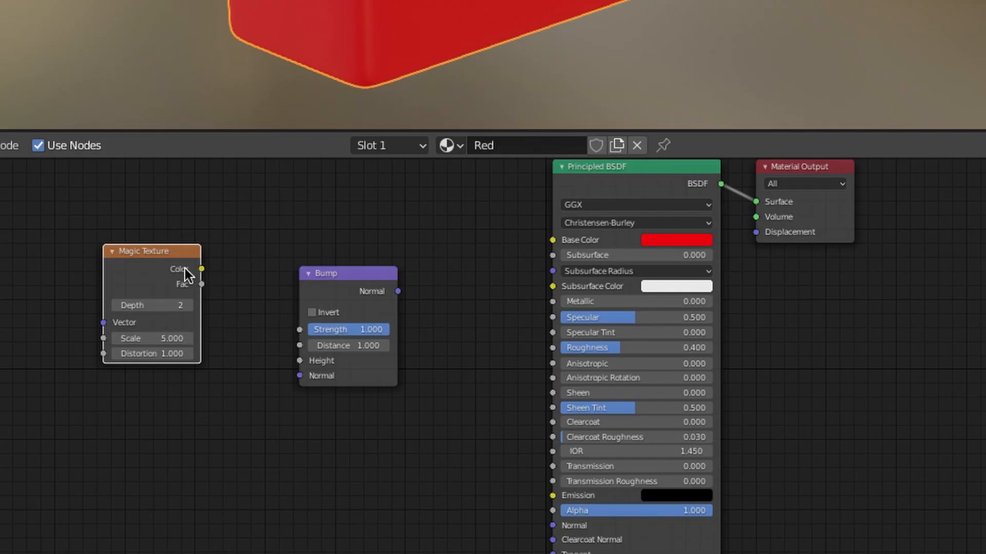
Step: Connect the Magic Texture's Color to the Bump node's Height, and the Bump's Normal to the Principled BSDF's Roughness
left_click_drag(202, 269, 300, 360)
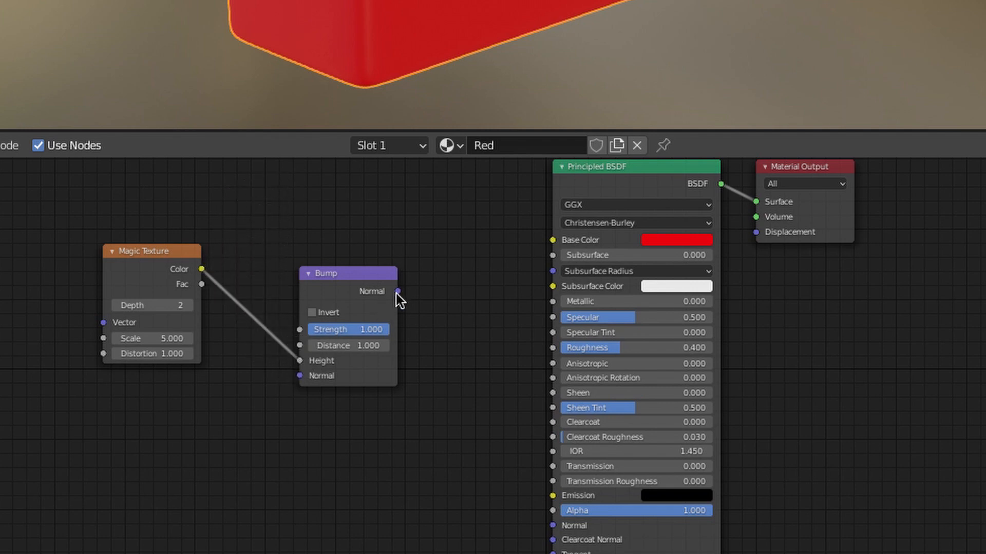
left_click_drag(398, 292, 556, 346)
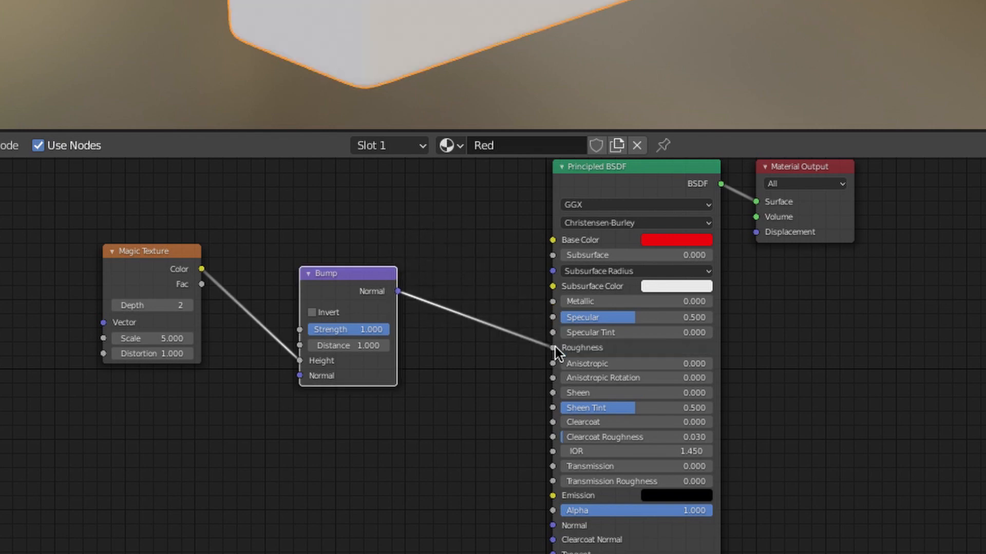
scroll(442, 0, "up", 3)
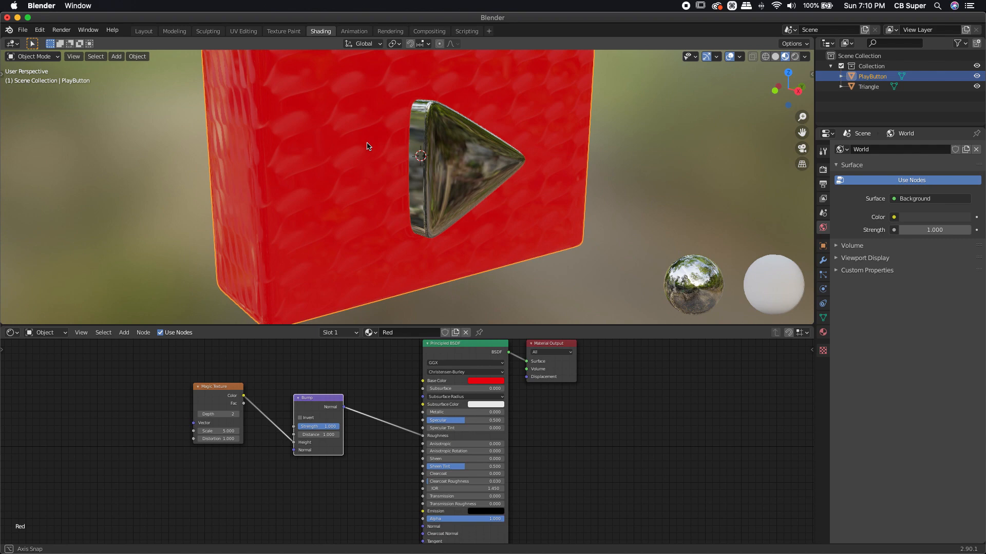
middle_click_drag(367, 146, 333, 159)
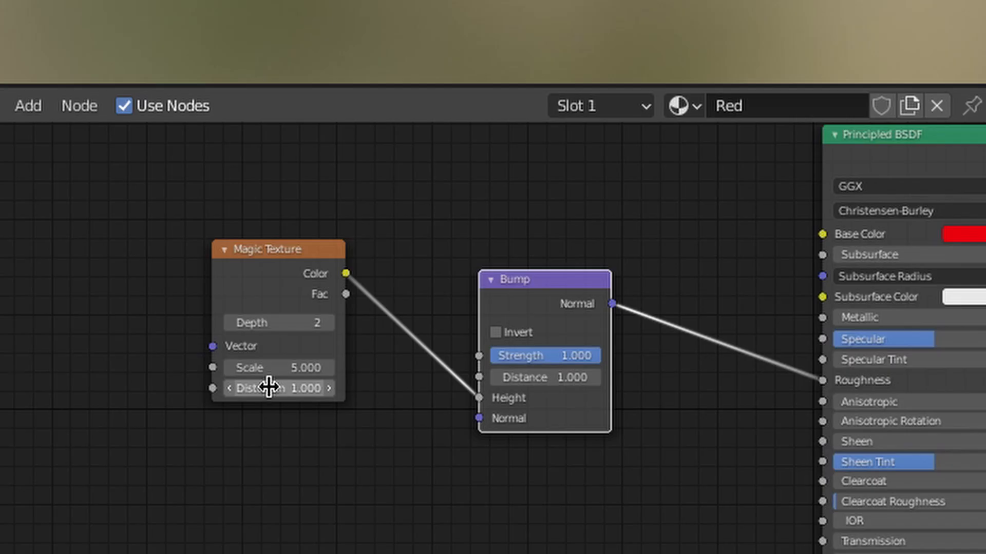
Step: Set the Magic Texture's Distortion to 1.400
left_click_drag(214, 438, 219, 439)
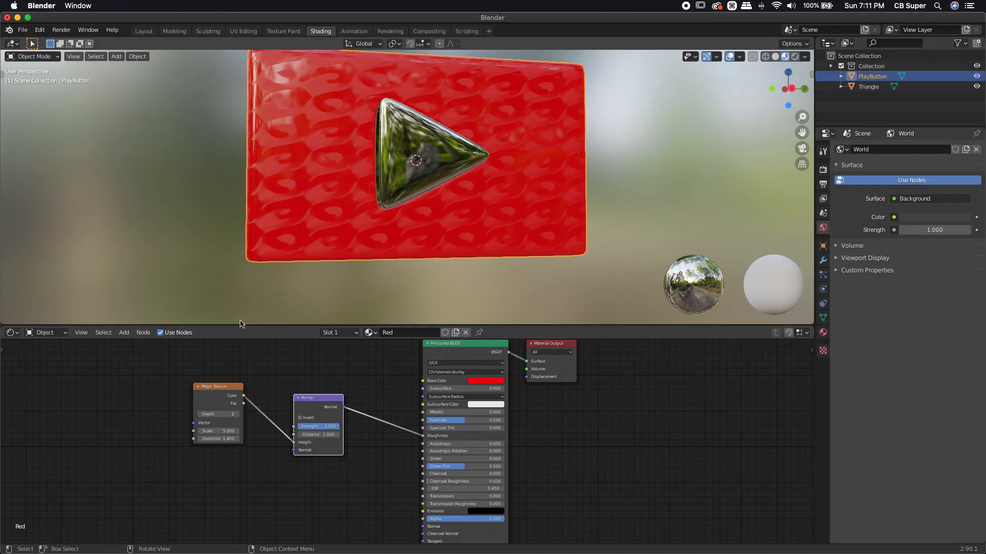
scroll(335, 452, "down", 1)
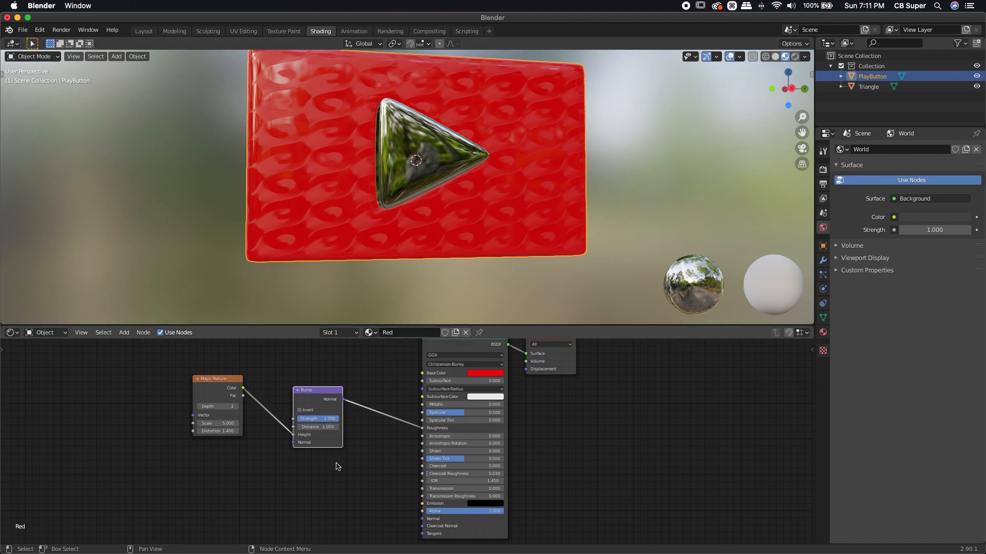
left_click(316, 427)
key("Return")
scroll(366, 468, "up", 1)
middle_click_drag(373, 459, 391, 430)
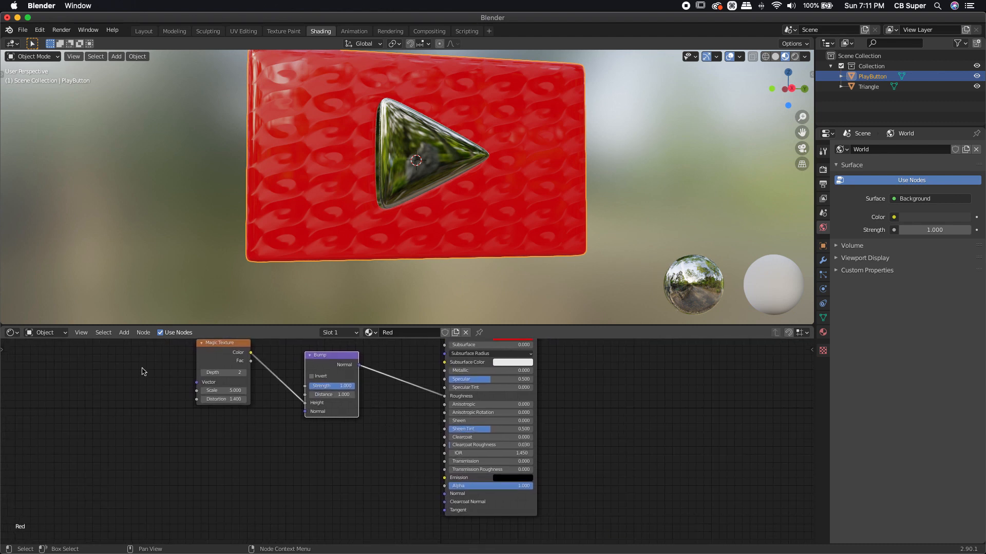
Step: Duplicate the Bump node below the original and wire it from the Magic Texture's Color via Height to the Principled BSDF's Normal input
left_click(327, 358)
key("shift+d")
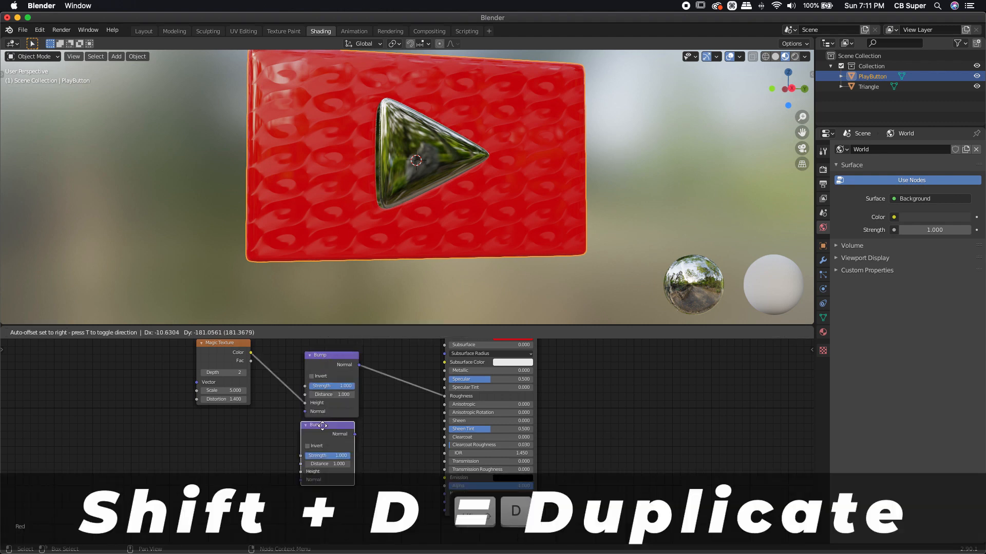
left_click(326, 439)
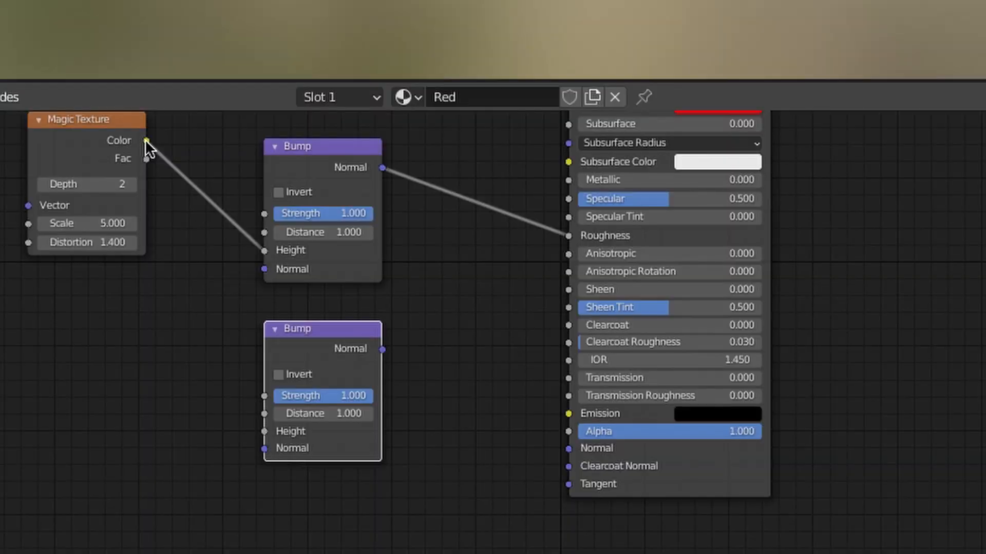
left_click_drag(250, 353, 304, 486)
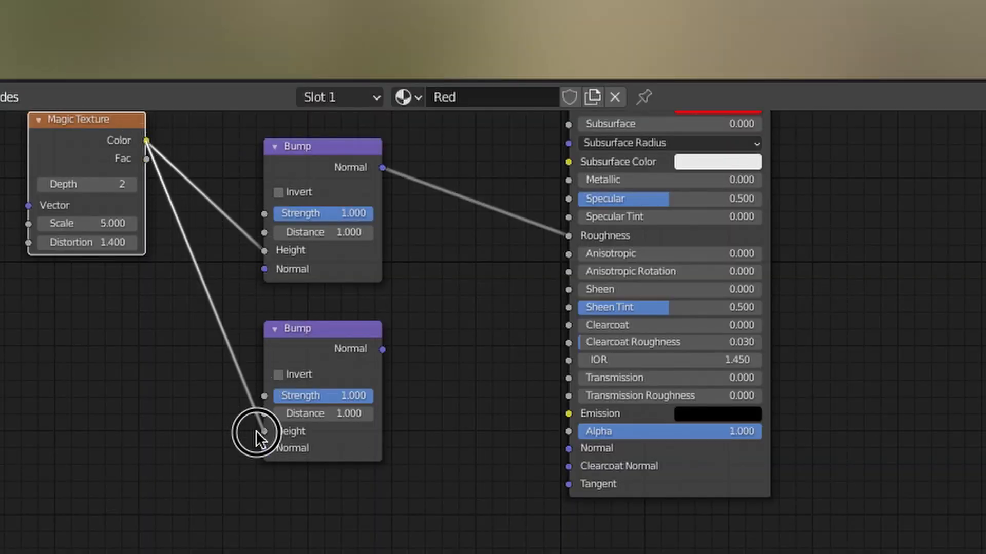
left_click_drag(381, 350, 559, 447)
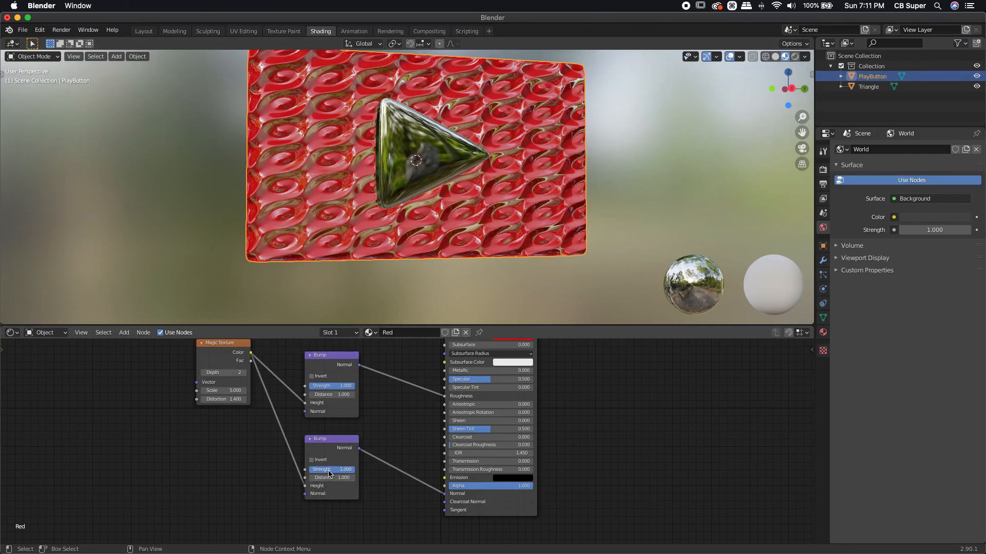
Step: Reduce the duplicated Bump node's Strength to 0.158
left_click_drag(344, 470, 311, 470)
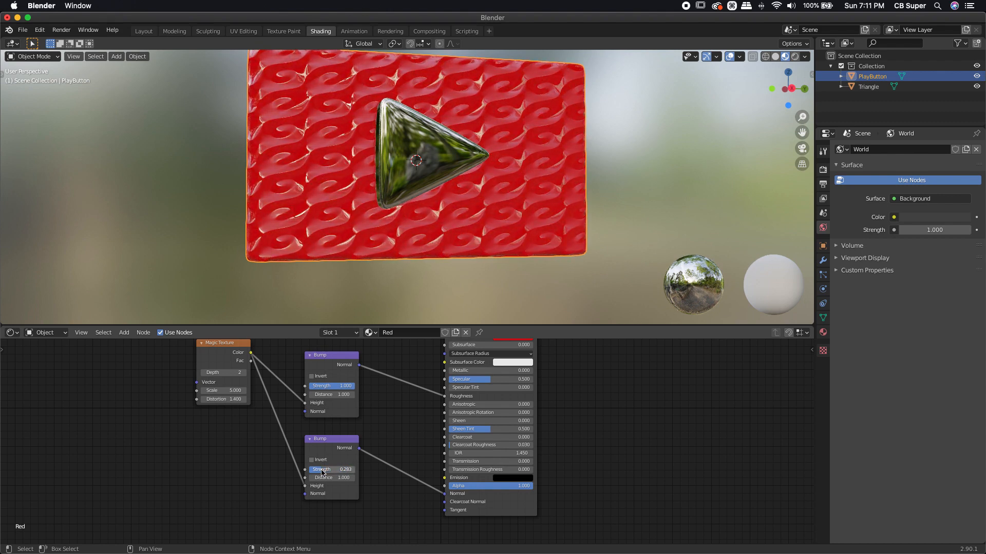
mouse_move(299, 293)
middle_mouse_down()
mouse_move(366, 283)
mouse_move(391, 298)
mouse_move(382, 324)
mouse_move(311, 304)
middle_mouse_up()
left_click_drag(324, 470, 313, 470)
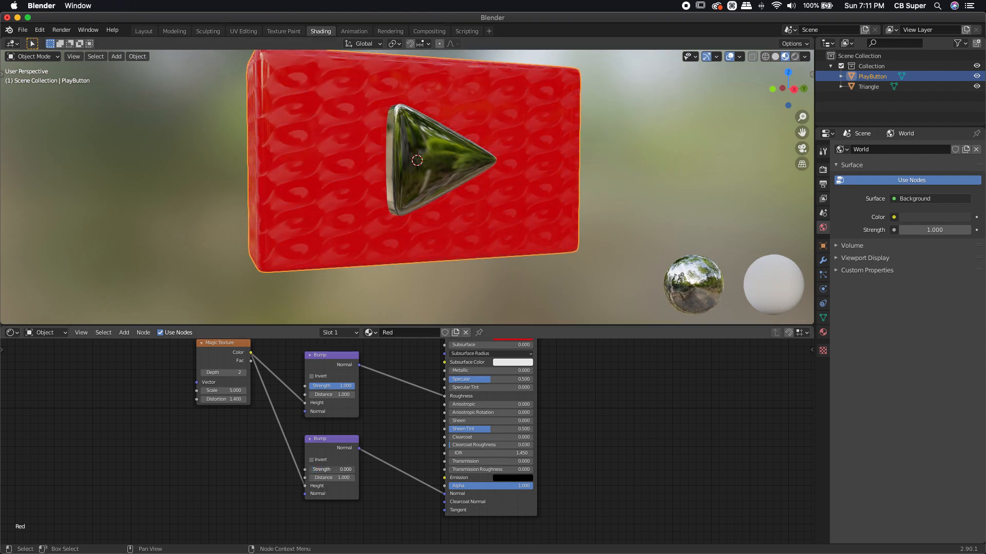
key("ctrl+z")
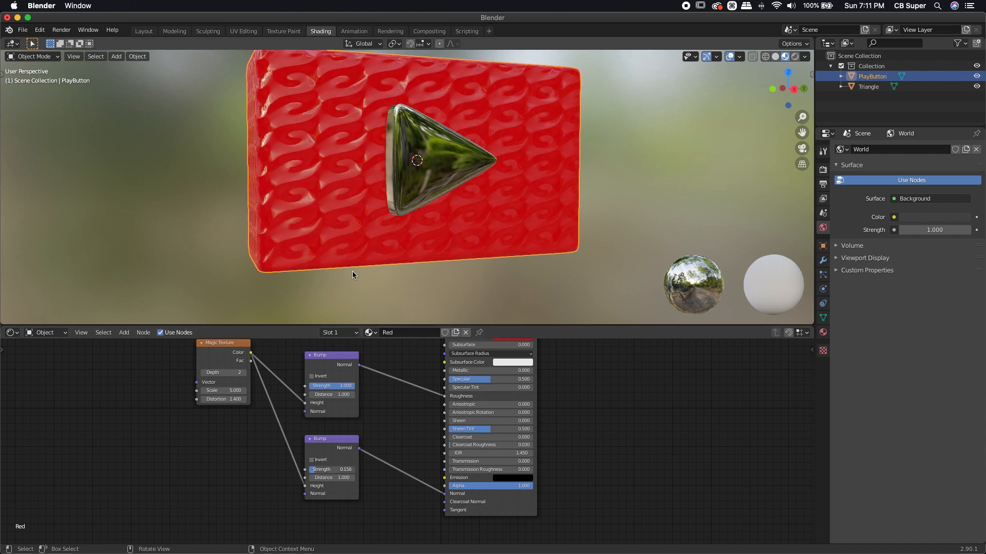
middle_click_drag(352, 271, 320, 276)
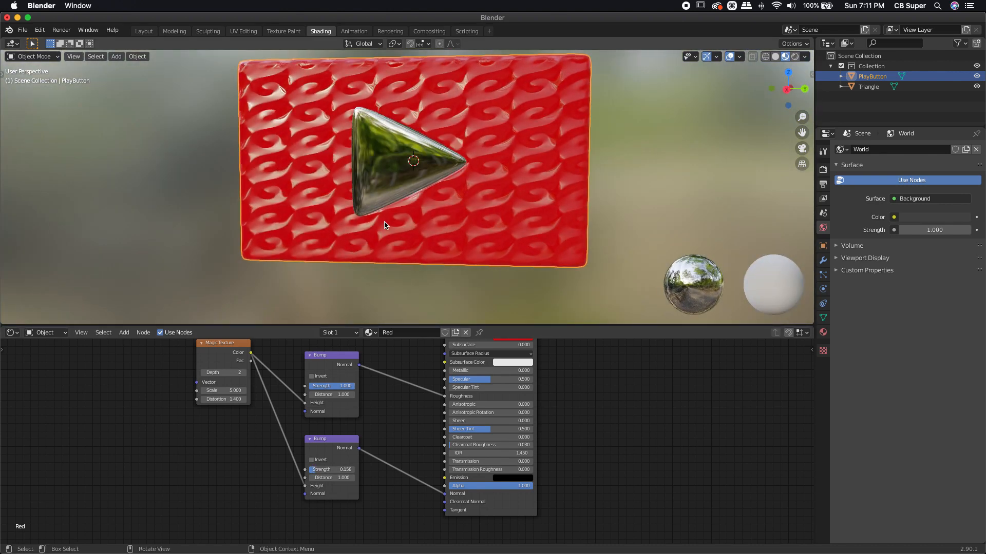
middle_click_drag(499, 190, 459, 188)
Step: Select the metallic Triangle, switch to the Layout workspace and enter Edit Mode on it
left_click(371, 160)
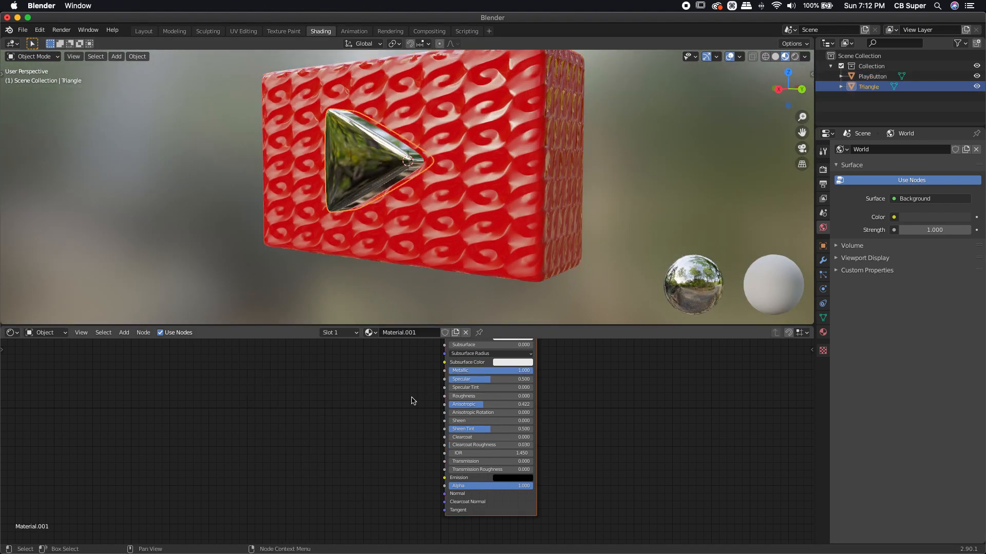
middle_click_drag(411, 398, 369, 422)
middle_click_drag(359, 162, 411, 165)
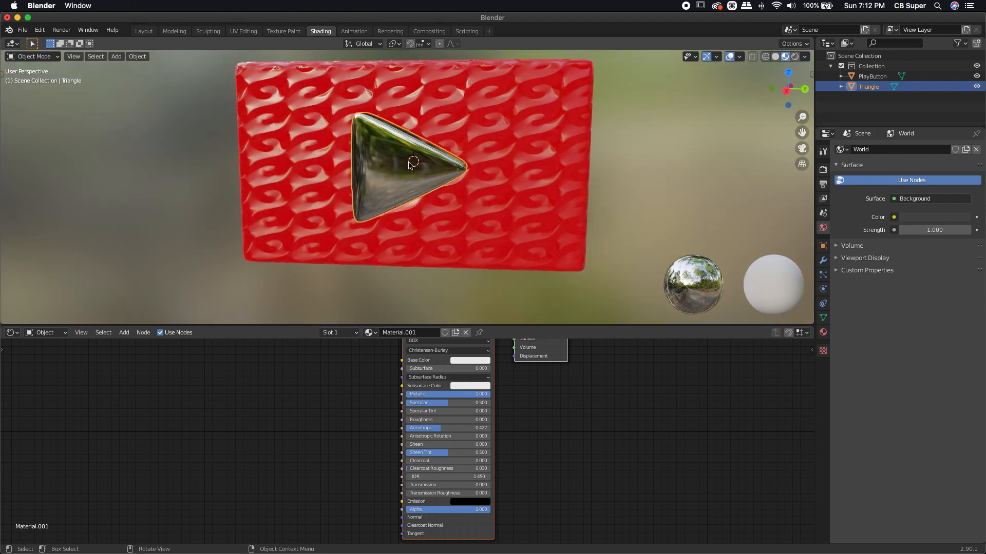
left_click(144, 31)
left_click(435, 250)
left_click(417, 238)
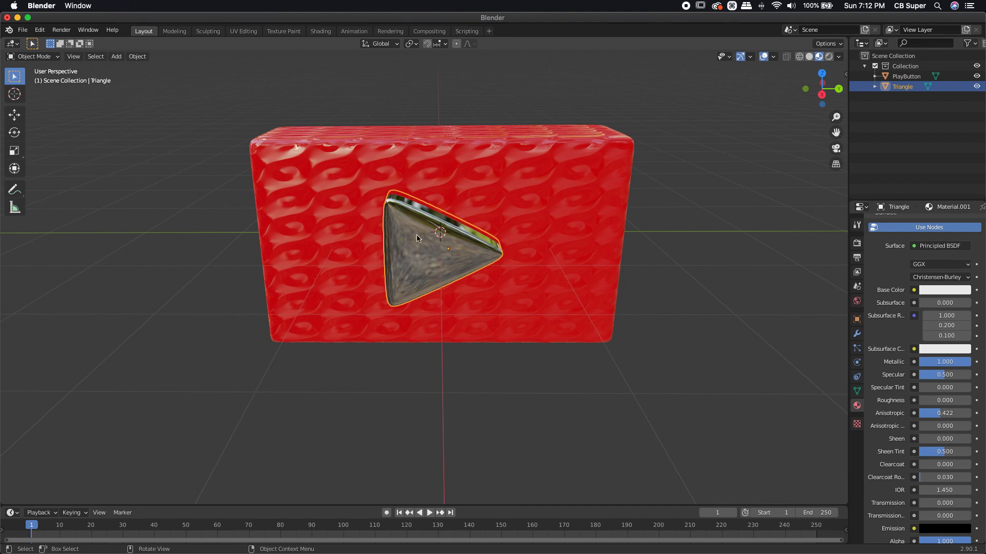
key("Tab")
middle_click_drag(417, 238, 431, 228)
scroll(431, 228, "up", 5)
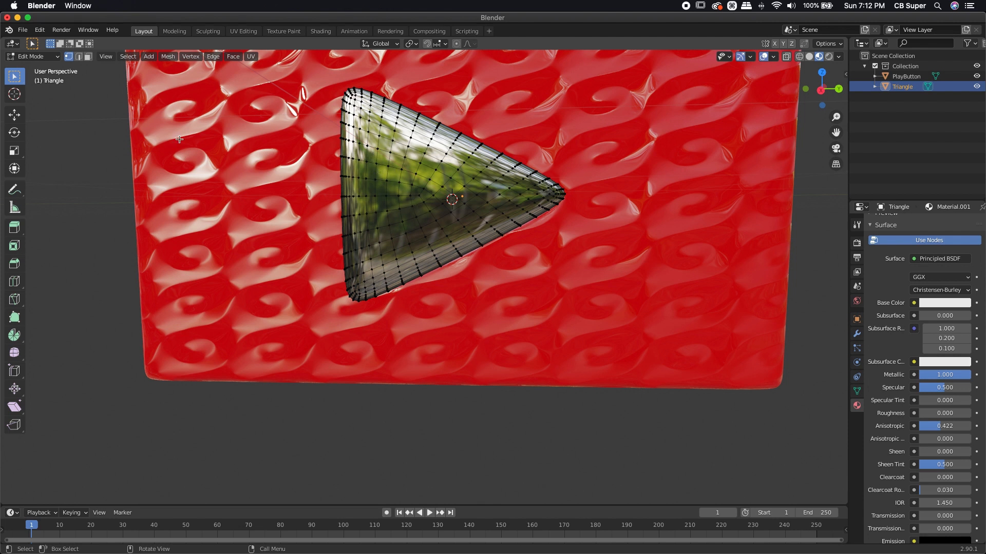
Step: Cycle through the vertex, edge and face selection modes, ending in face selection
left_click(89, 56)
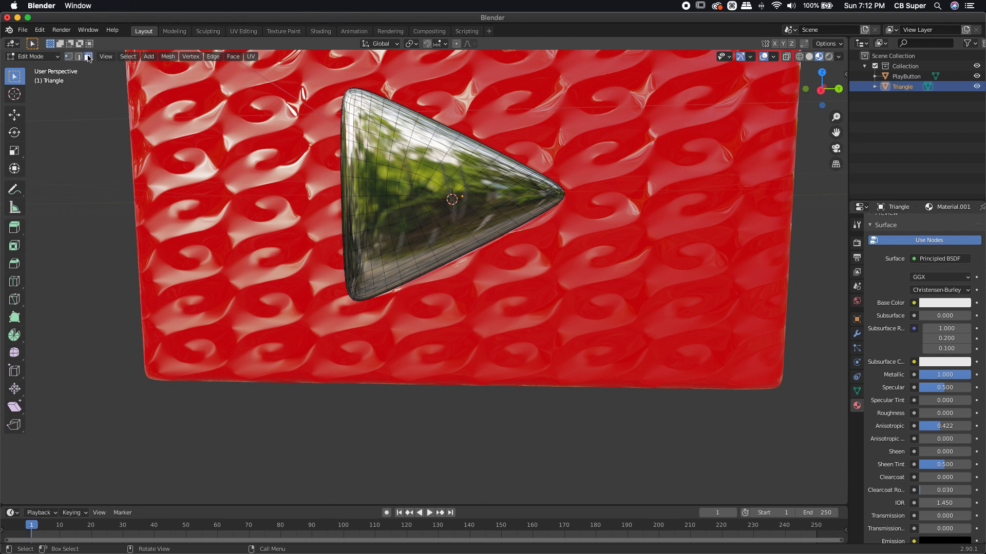
key("3")
key("1")
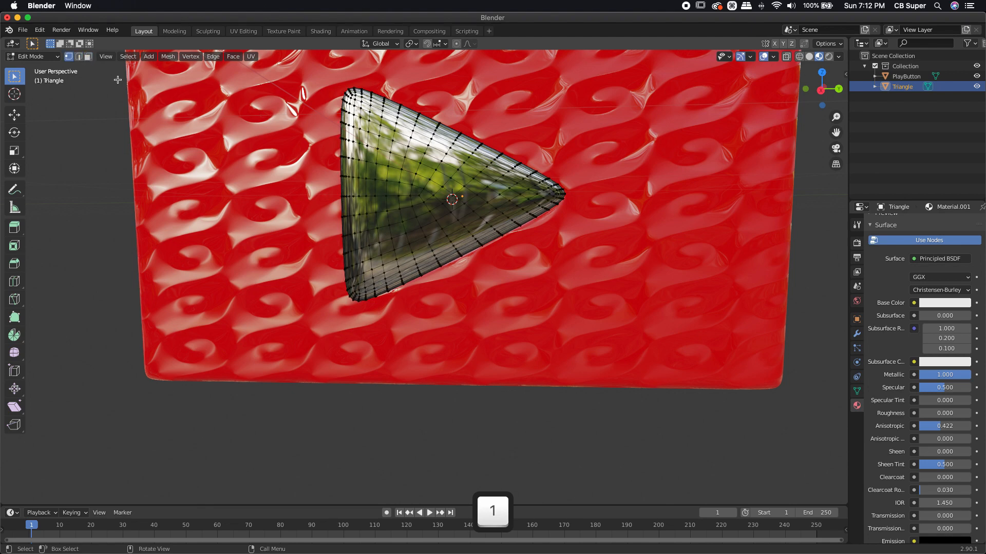
key("2")
key("3")
key("1")
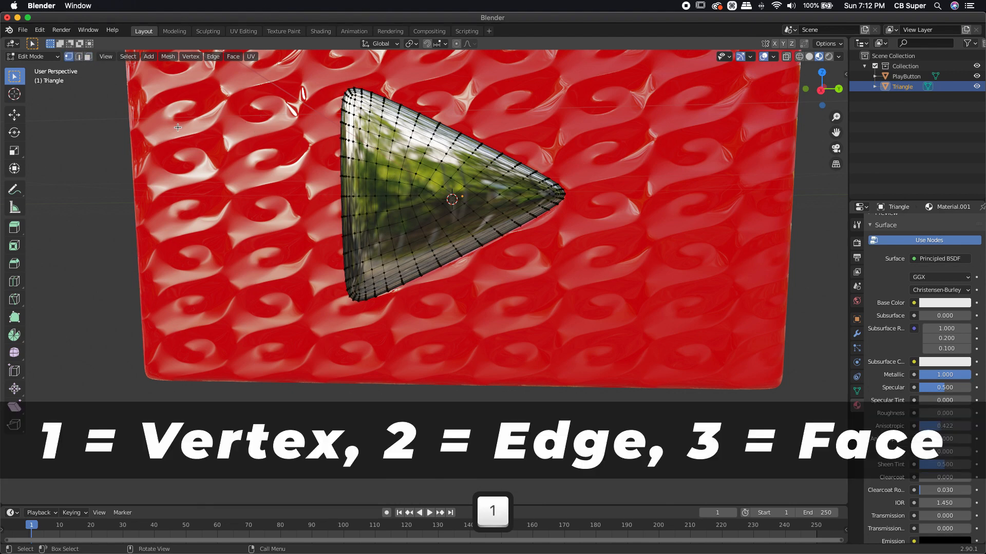
key("2")
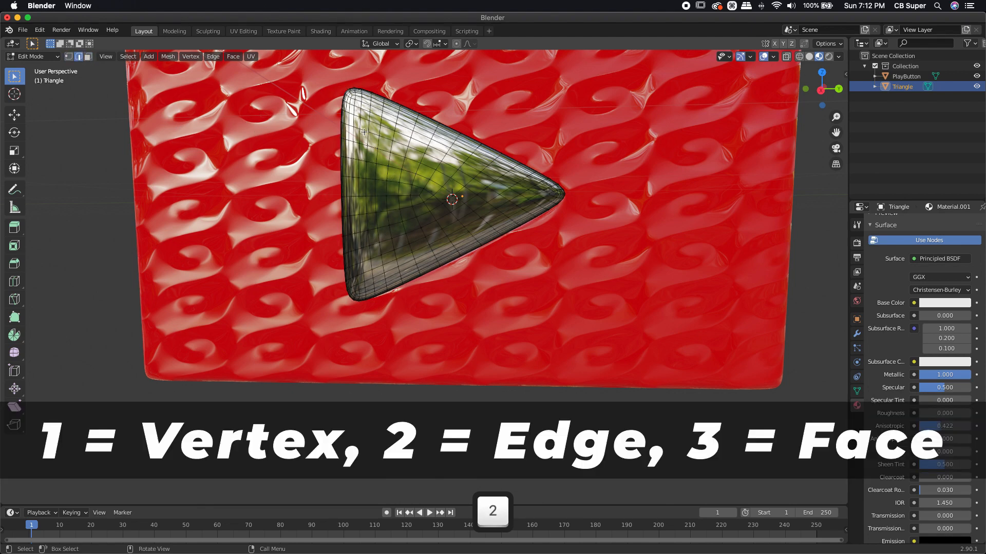
key("3")
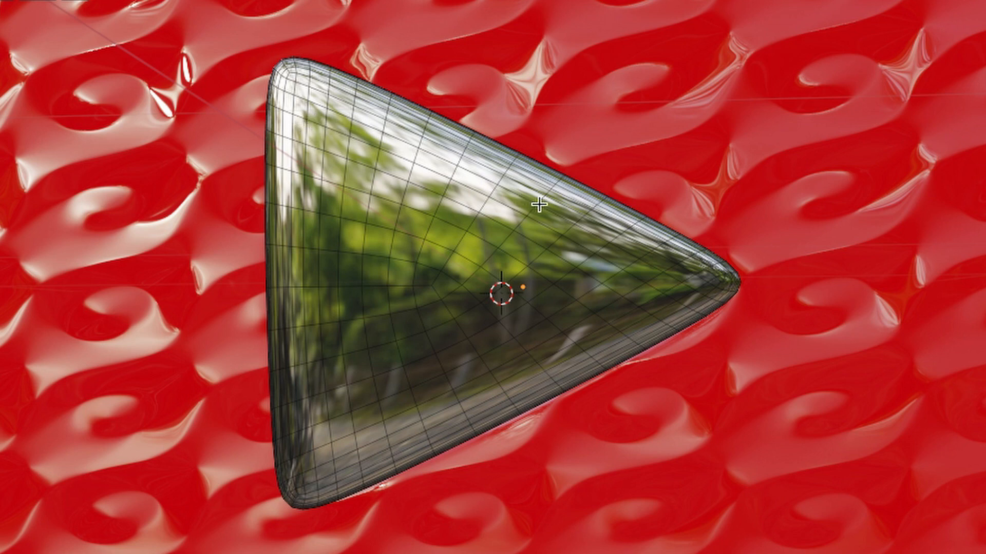
Step: Switch the viewport to solid shading and select an inset strip of faces along the triangle's upper edge, running to its pointed tip
left_click(315, 111)
left_click(365, 133, "ctrl")
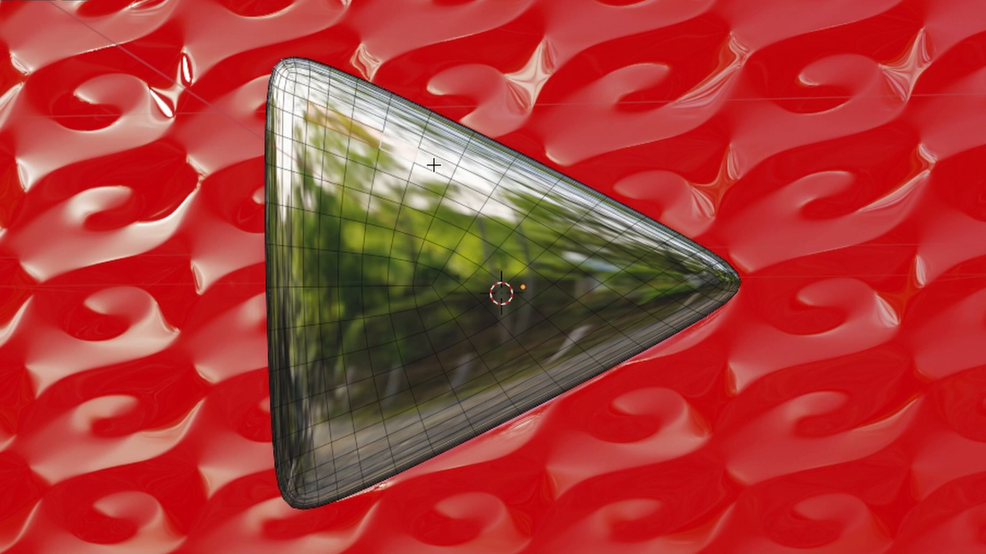
left_click(530, 215, "ctrl")
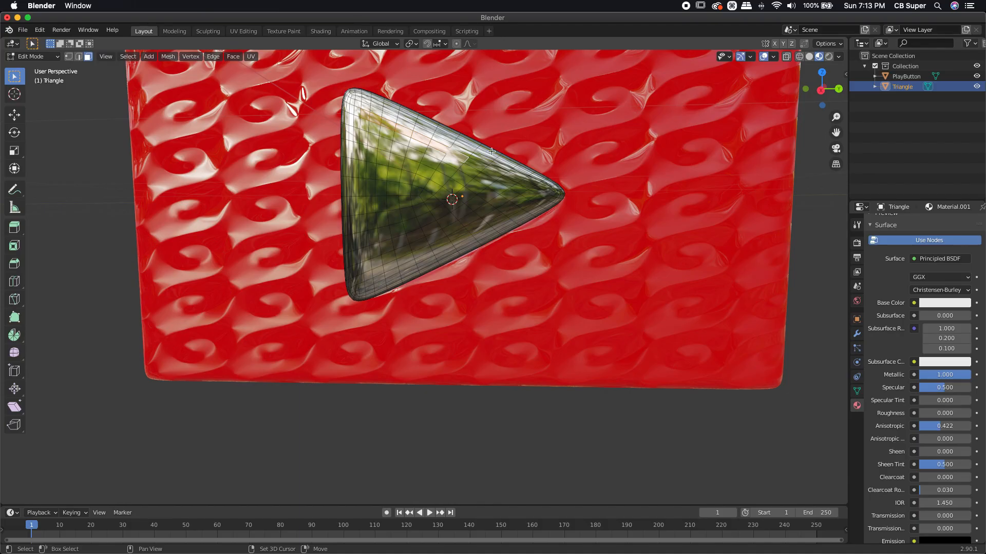
left_click(809, 57)
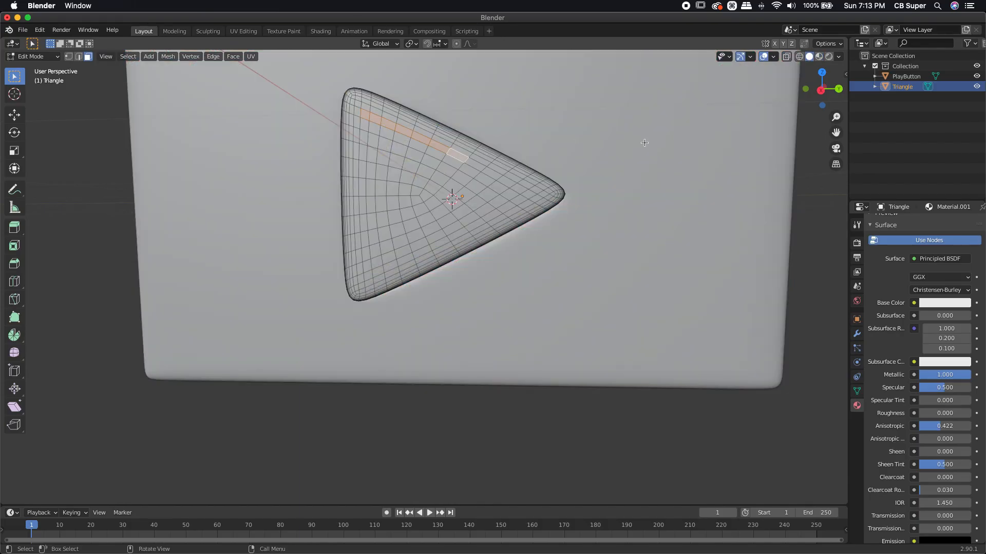
left_click(477, 164, "shift")
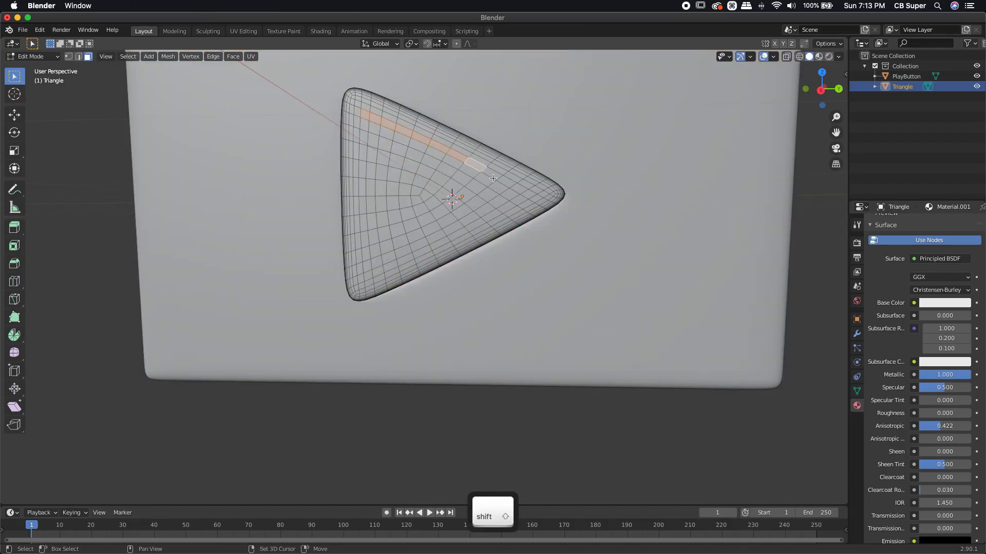
left_click(491, 175, "shift")
left_click(509, 183, "shift")
left_click(650, 276, "shift")
Step: Extend the face selection with an inset strip running down the triangle's flat vertical side to its lower corner
left_click(317, 134, "shift")
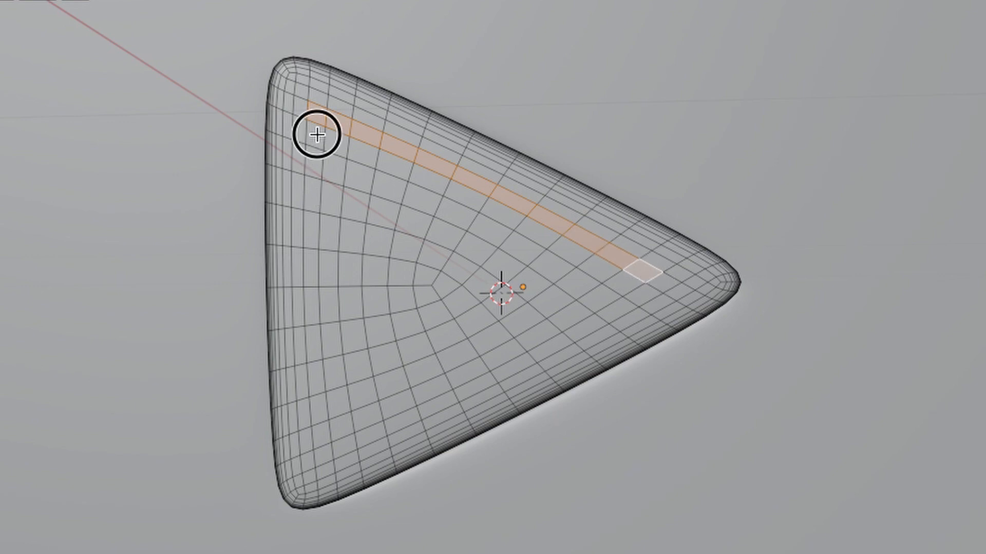
left_click(313, 165, "shift")
left_click(313, 200, "shift")
left_click(315, 223, "shift")
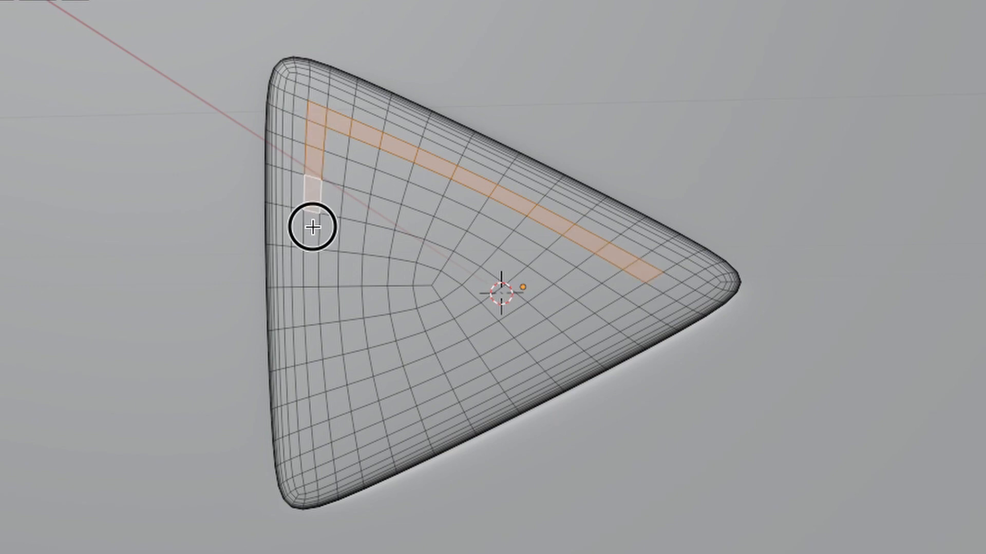
left_click(314, 266, "shift")
left_click(311, 304, "shift")
left_click(311, 345, "shift")
left_click(315, 379, "shift")
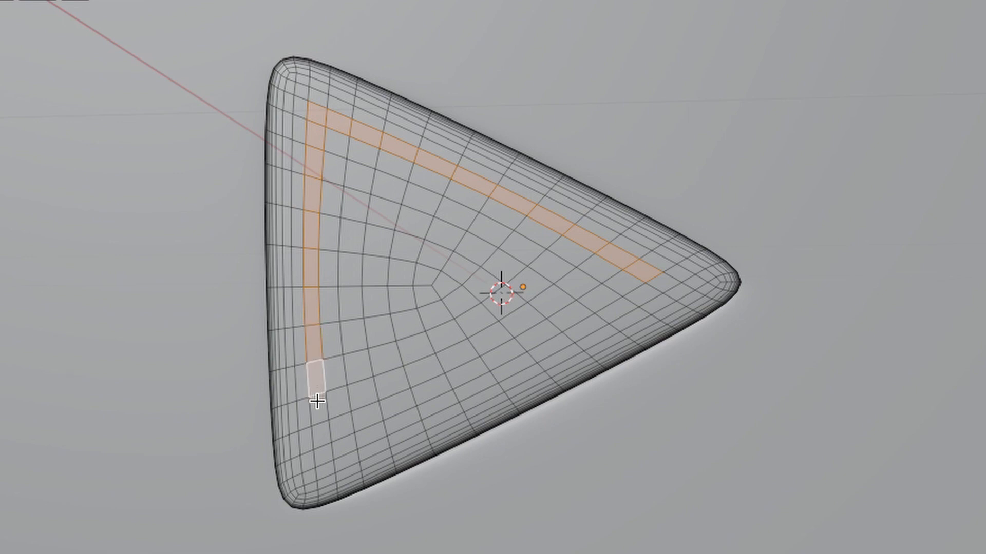
left_click(319, 408, "shift")
left_click(322, 437, "shift")
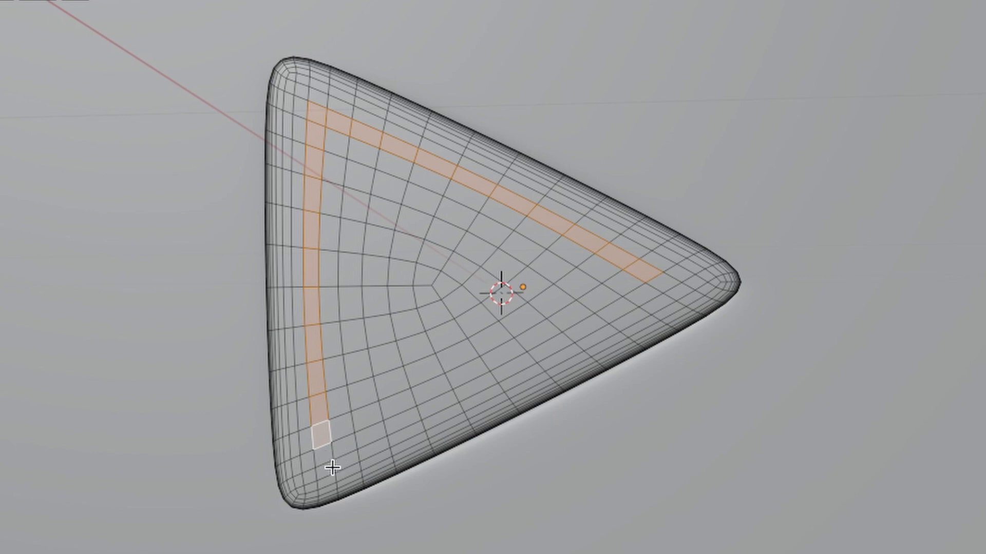
Step: Add the strip of faces from the pointed tip along the lower edge, closing the selection into a triangular ring
left_click(666, 284, "ctrl")
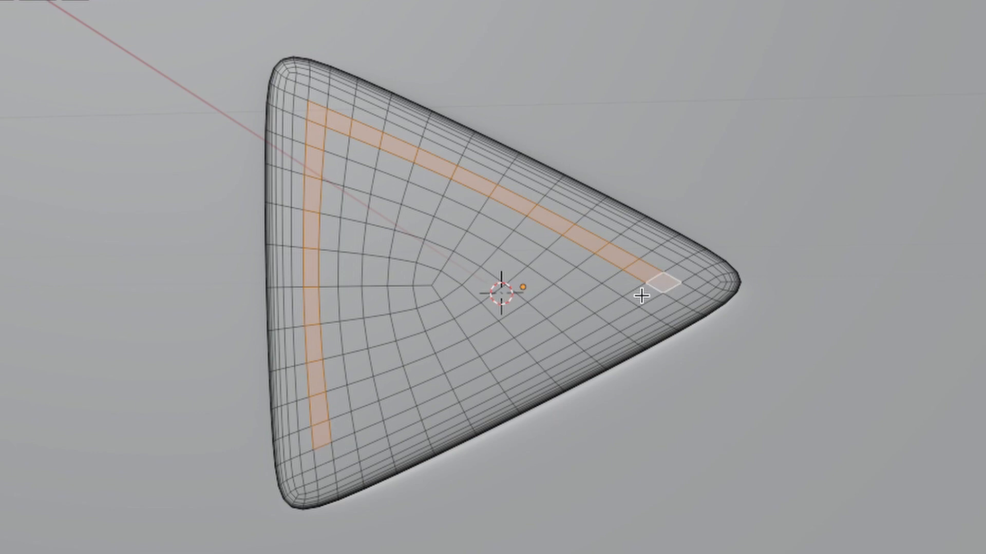
left_click(622, 308, "ctrl")
left_click(582, 331, "ctrl")
left_click(553, 347, "ctrl")
left_click(516, 361, "ctrl")
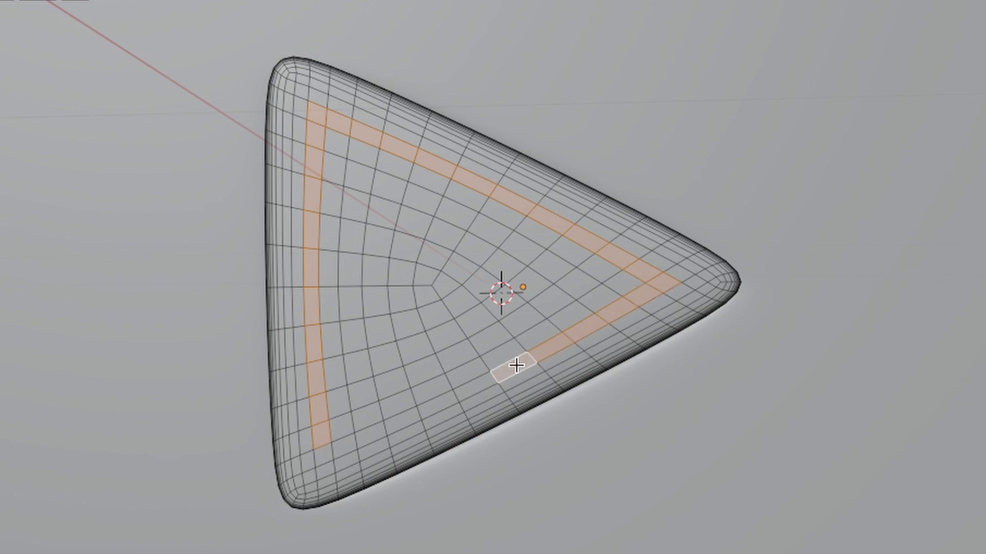
left_click(475, 374, "ctrl")
left_click(437, 404, "ctrl")
left_click(369, 435, "ctrl")
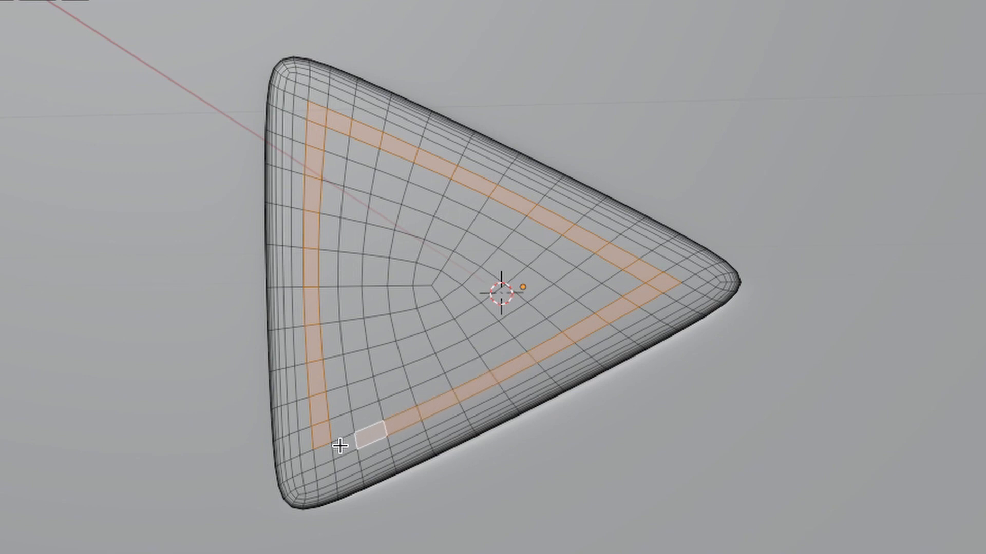
left_click(323, 453, "ctrl")
Step: Extrude the selected triangular ring of faces slightly inward to form a recessed groove in the triangle's front
middle_click_drag(688, 380, 736, 369)
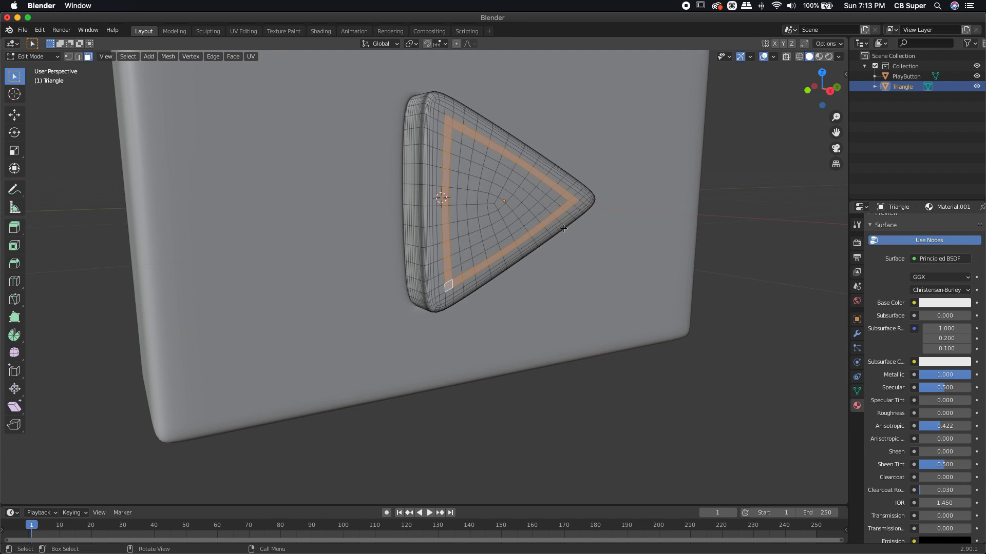
key("e")
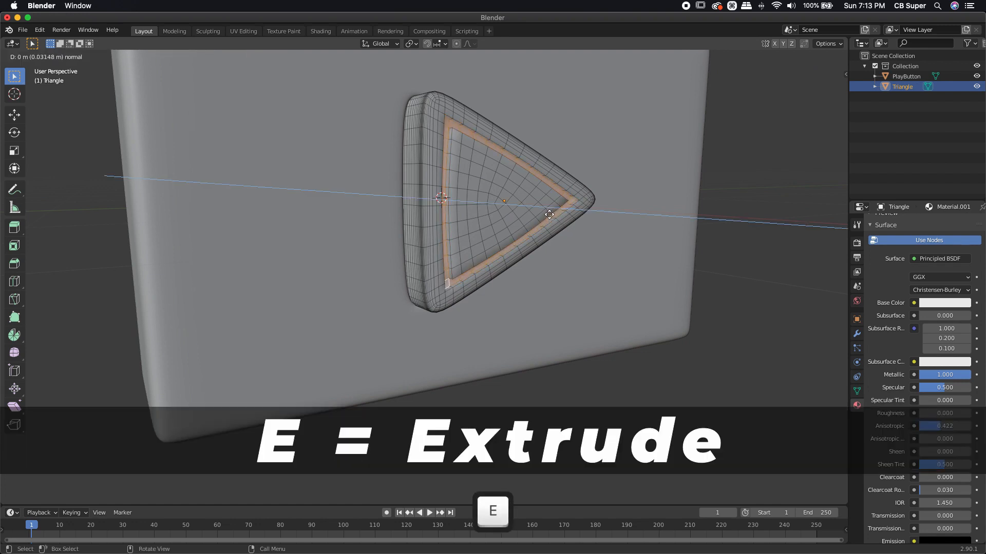
left_click(548, 214)
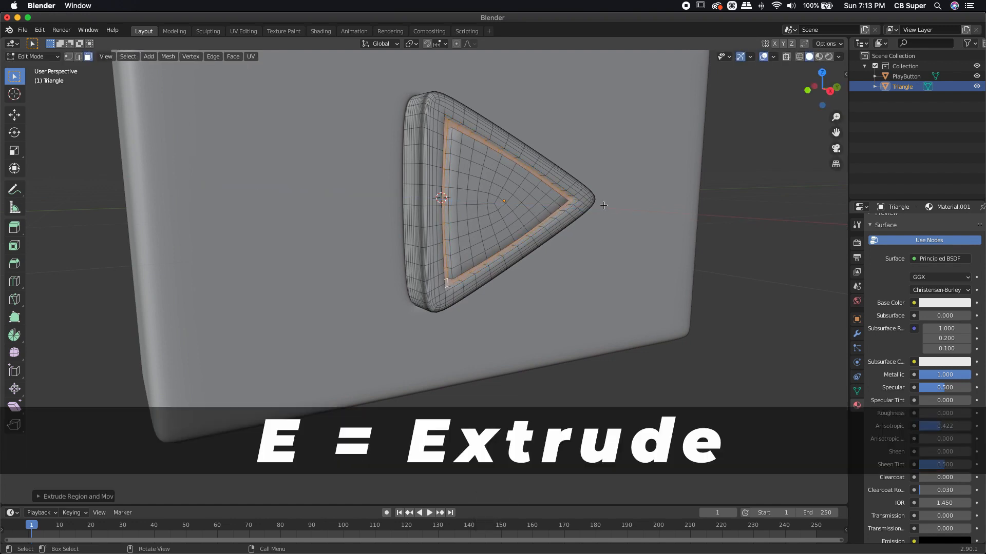
middle_click_drag(602, 205, 559, 205)
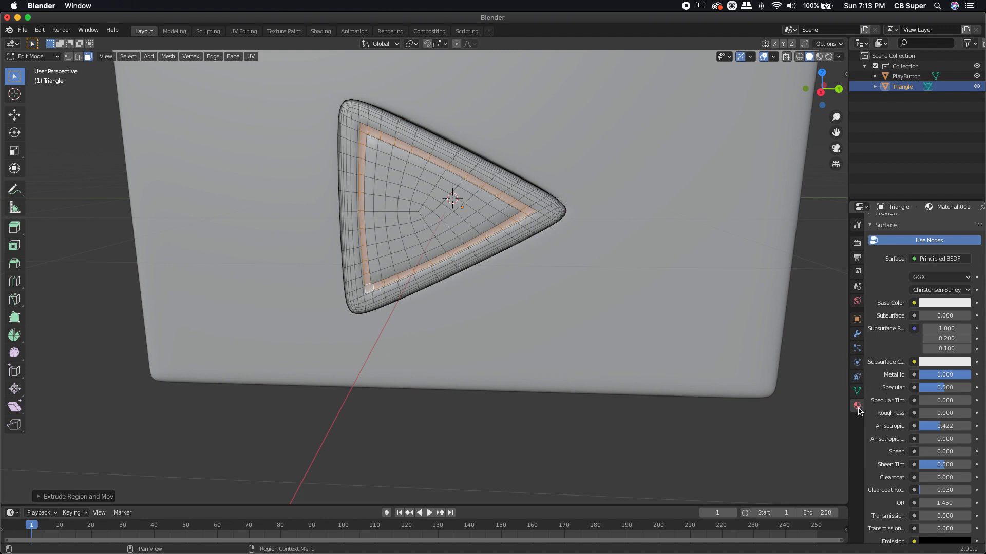
Step: Add a second material slot to the Triangle and create a new material named Glow in it
scroll(896, 299, "up", 4)
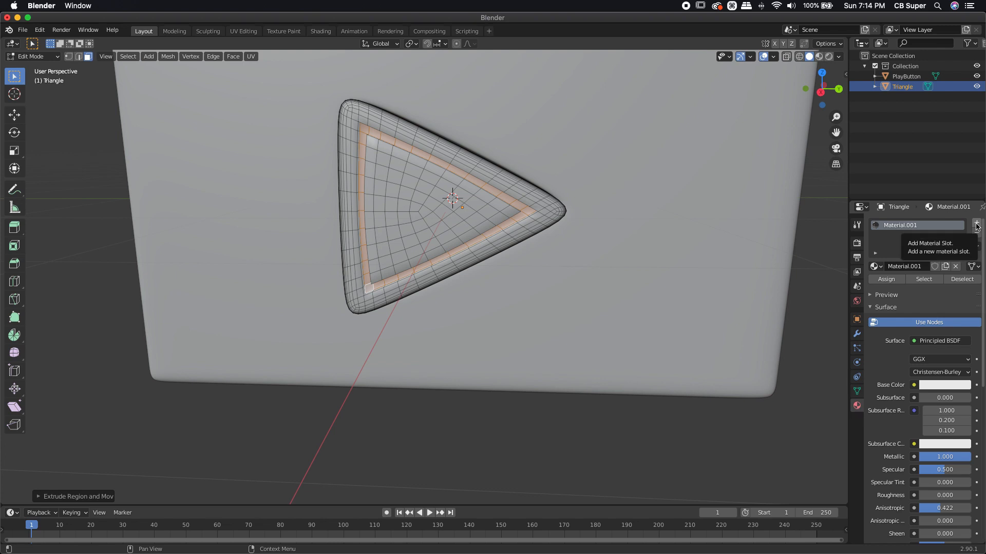
left_click(977, 224)
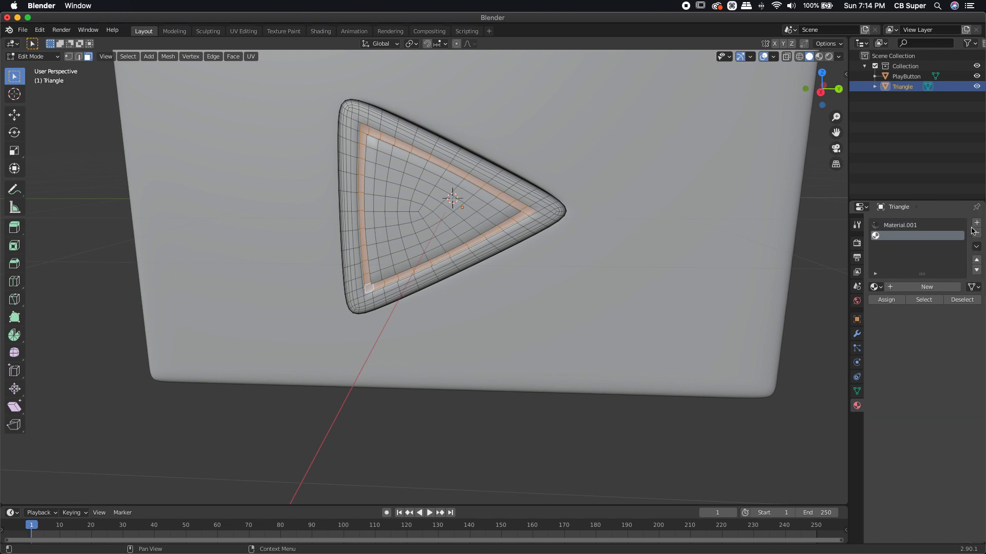
left_click(918, 288)
double_click(901, 235)
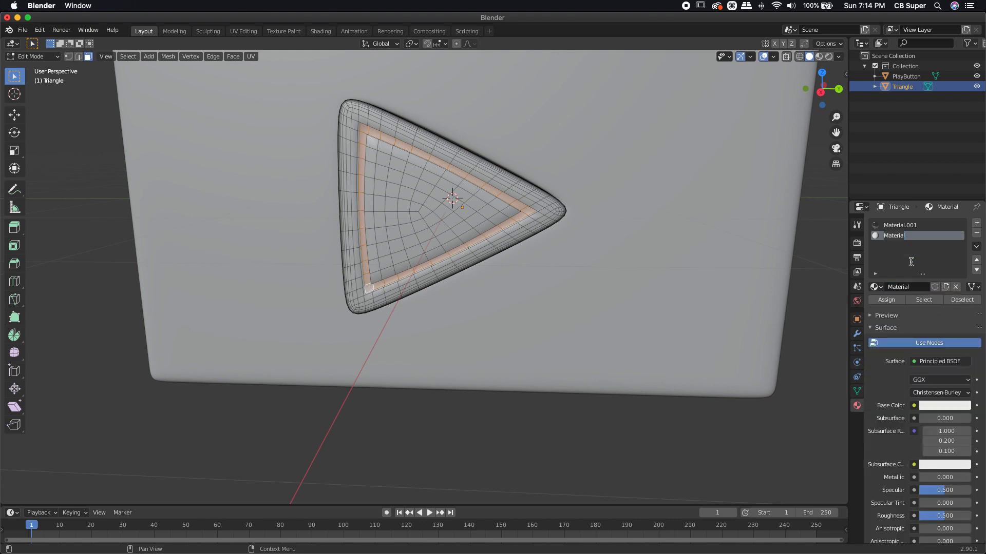
type("Glow")
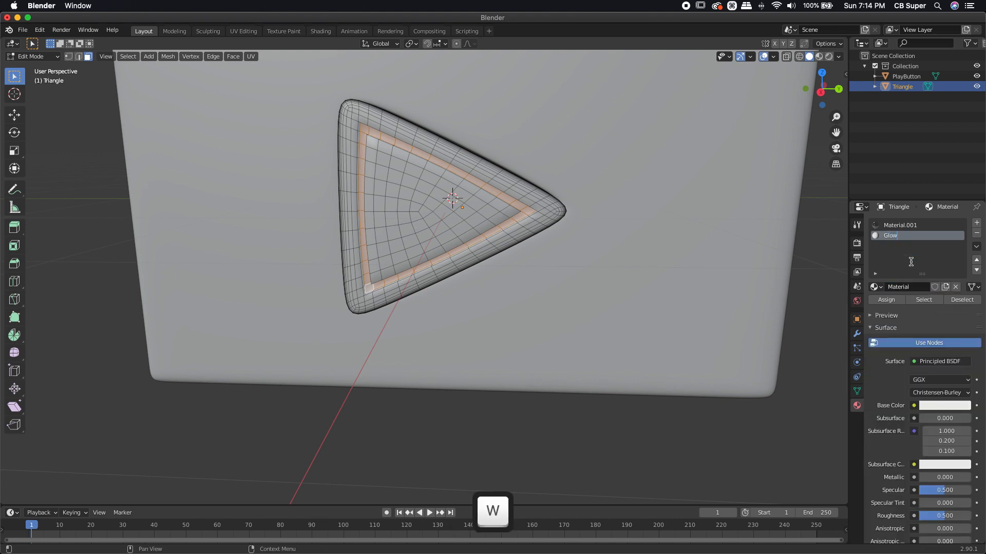
key("Return")
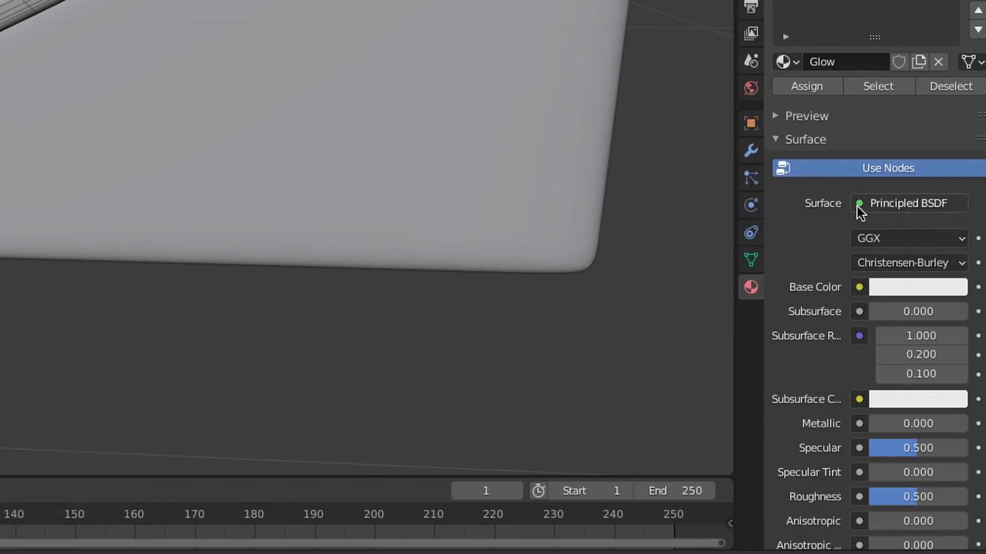
Step: Change the Glow material's surface shader to Emission and set its color to orange with a hue of 0.060
left_click(871, 203)
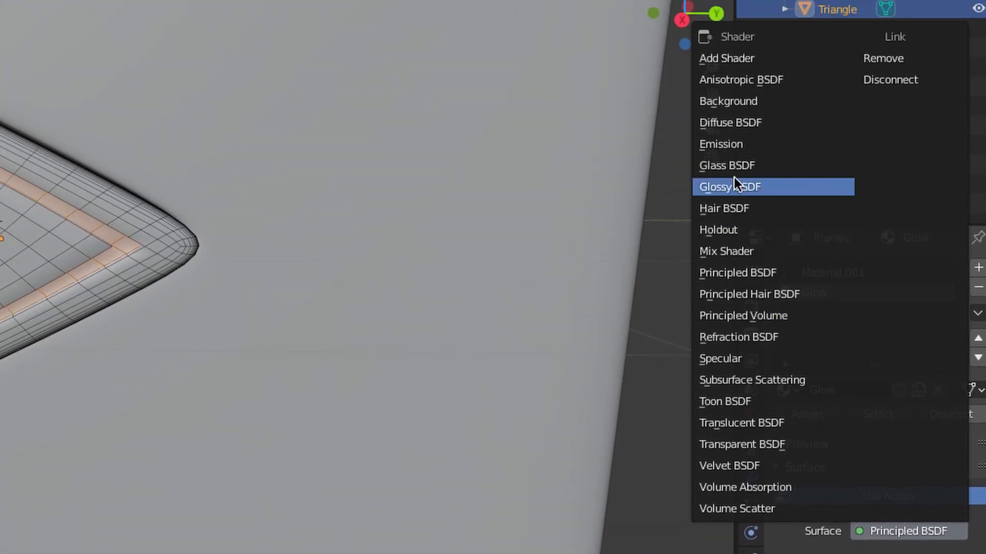
left_click(724, 145)
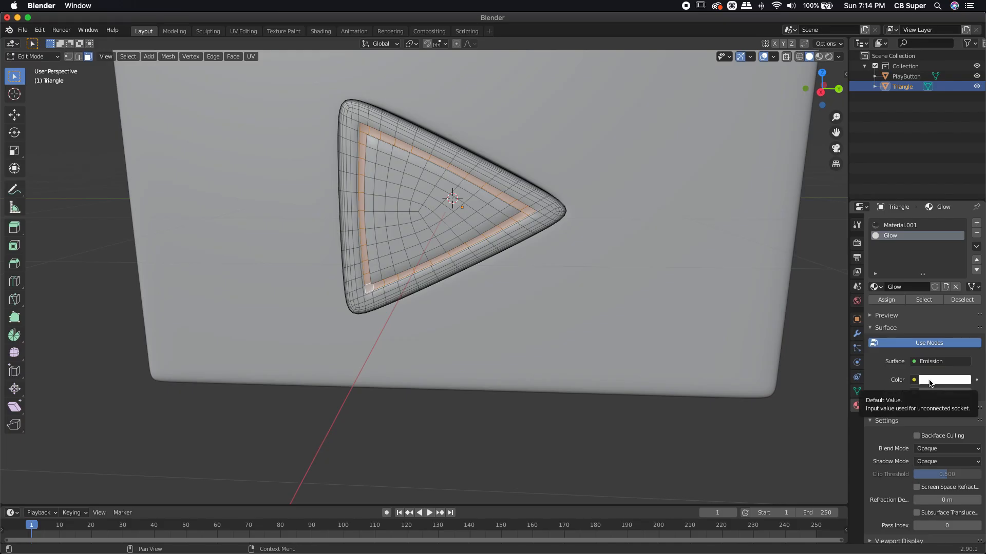
left_click(930, 383)
mouse_move(920, 264)
left_mouse_down()
mouse_move(937, 237)
mouse_move(902, 305)
left_mouse_up()
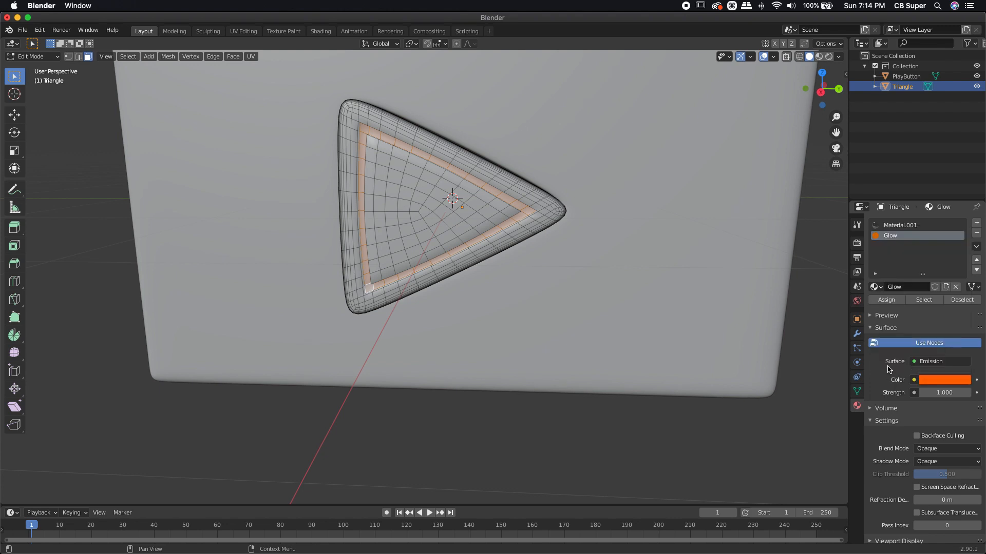
Step: Switch the viewport to Material Preview and assign the Glow material to the selected groove faces
left_click(819, 57)
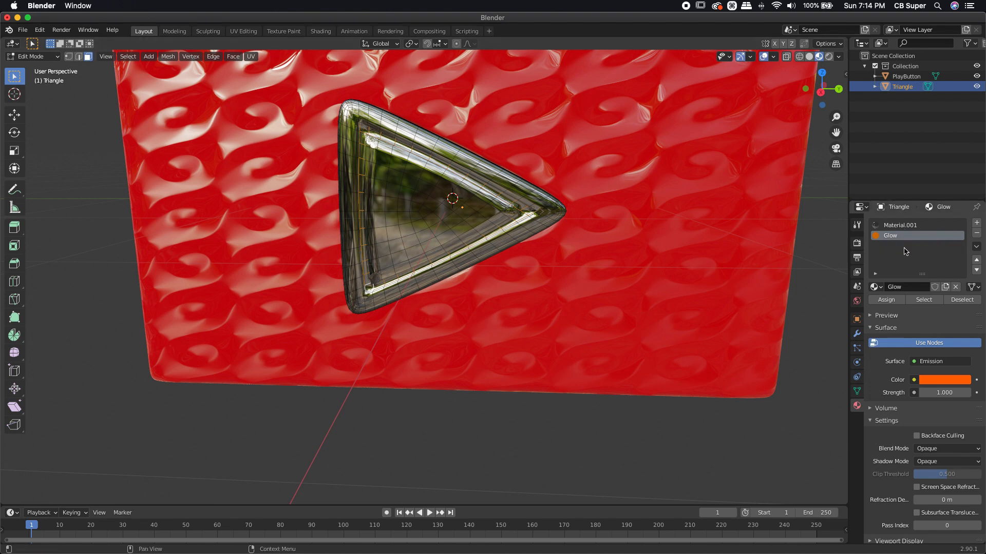
left_click(890, 301)
middle_click_drag(463, 205, 562, 178)
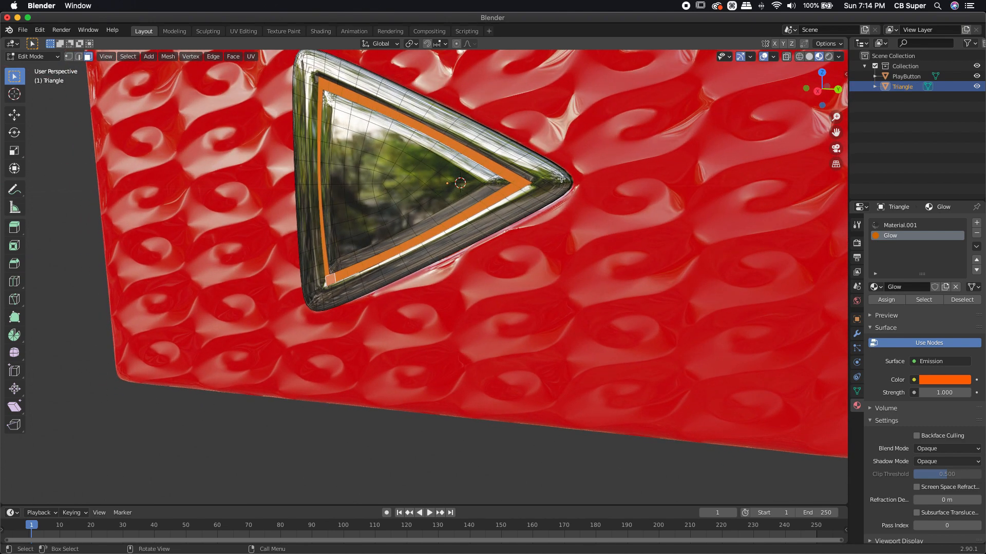
Step: Switch the viewport to rendered shading and enable Bloom in the Eevee render settings
left_click(829, 56)
mouse_move(493, 229)
middle_mouse_down()
mouse_move(599, 233)
mouse_move(550, 214)
mouse_move(660, 240)
middle_mouse_up()
left_click(856, 244)
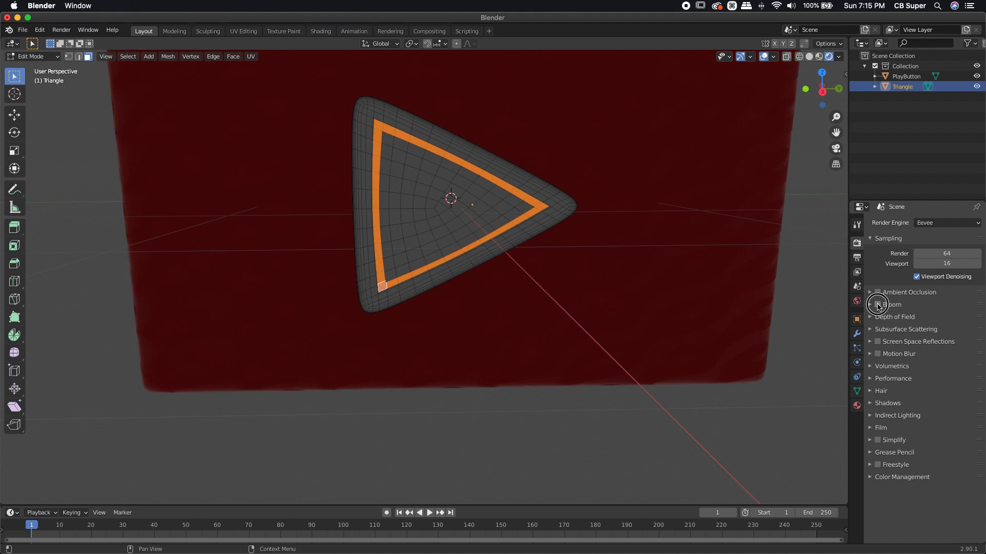
Step: Raise the Glow material's emission Strength to 19.300
left_click(857, 406)
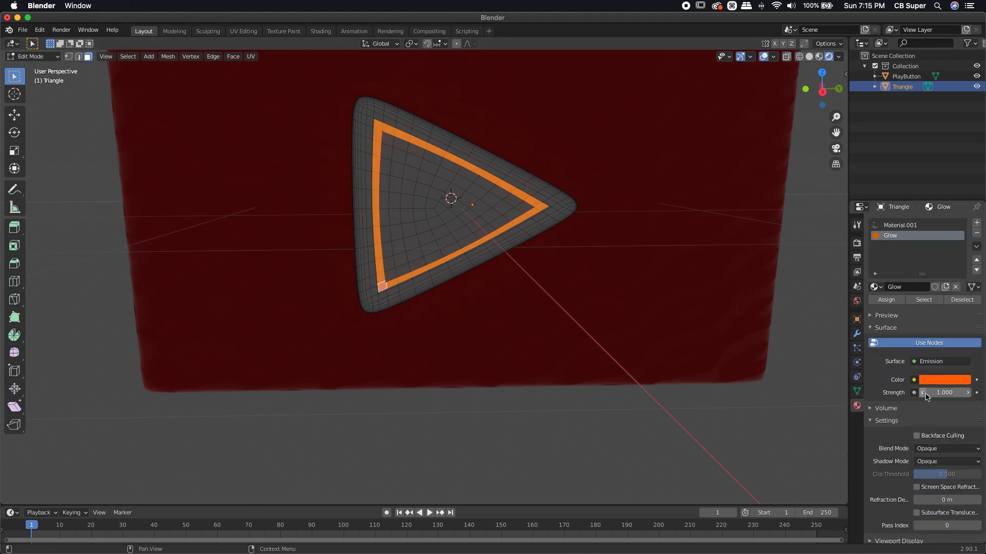
left_click_drag(945, 393, 971, 393)
middle_click_drag(515, 282, 478, 262)
scroll(495, 269, "down", 4)
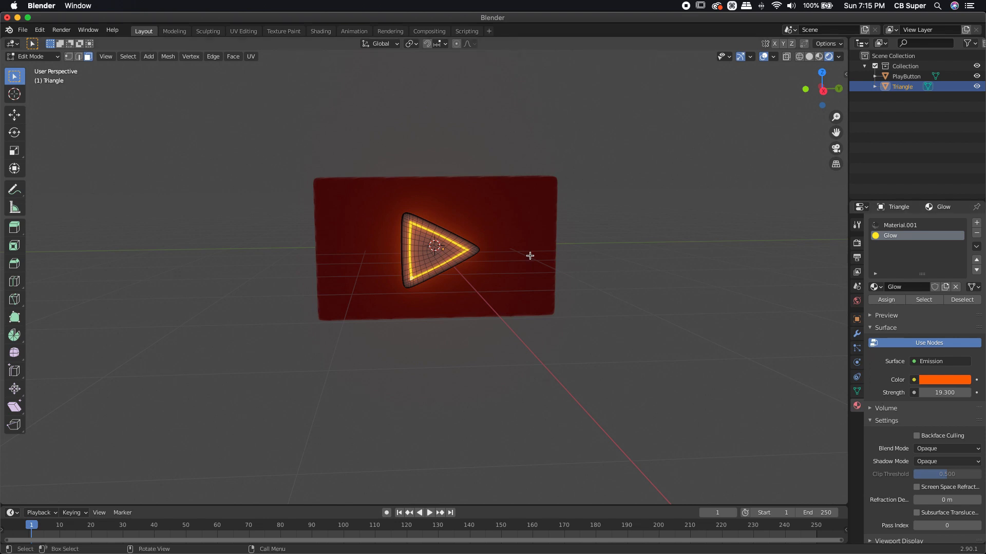
Step: Change the Glow material's emission color to blue
left_click(941, 381)
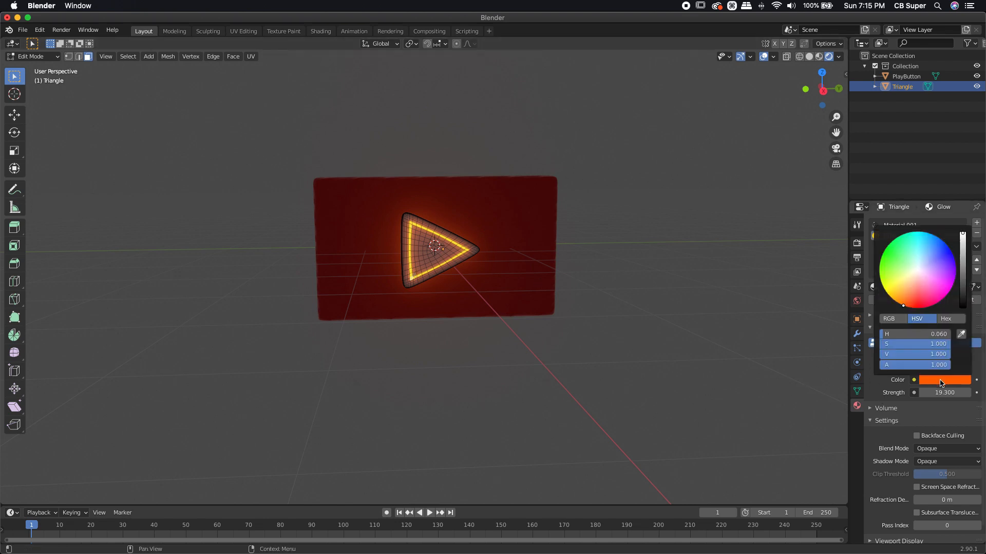
left_click_drag(932, 272, 940, 239)
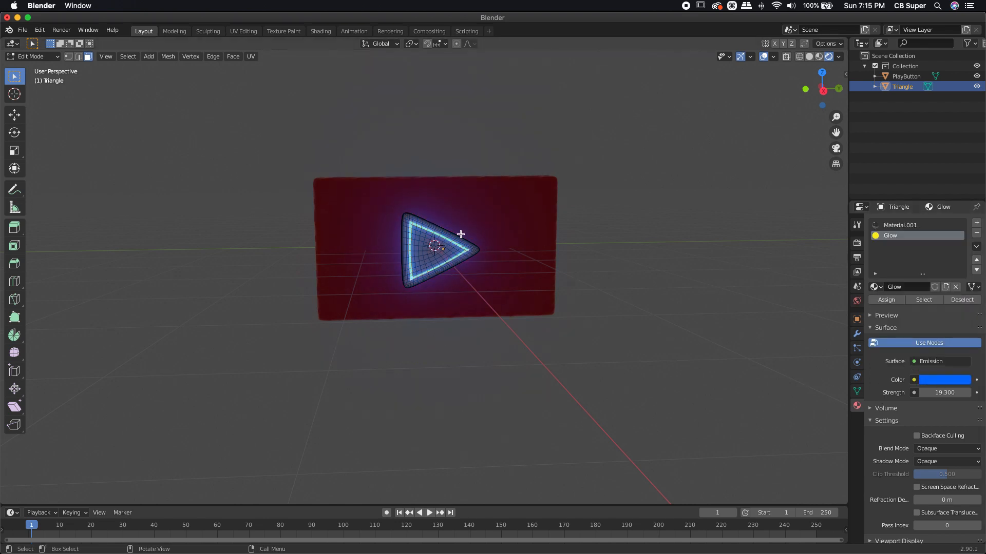
middle_click_drag(511, 271, 440, 273)
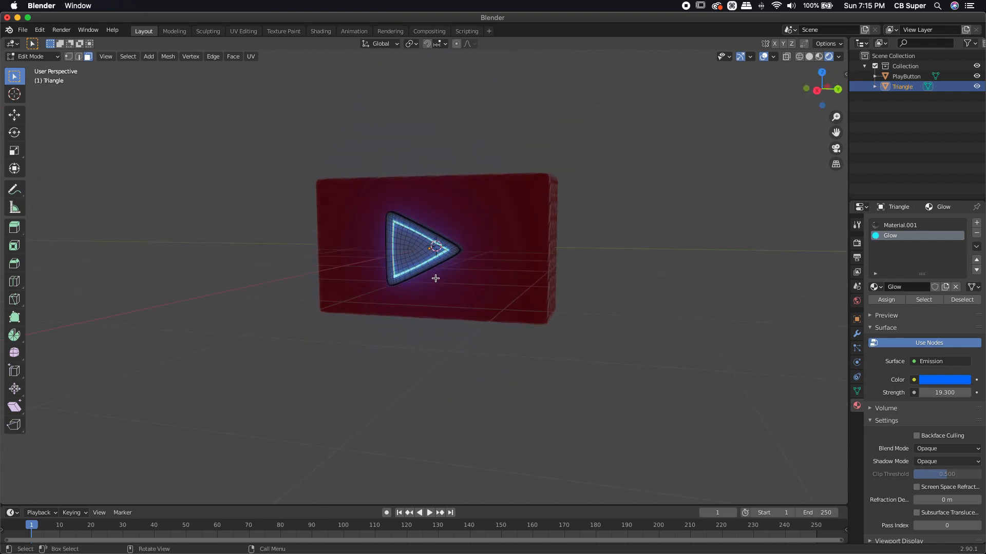
Step: Rename the triangle's metallic material, Material.001, to Mirror
double_click(903, 226)
key("shift")
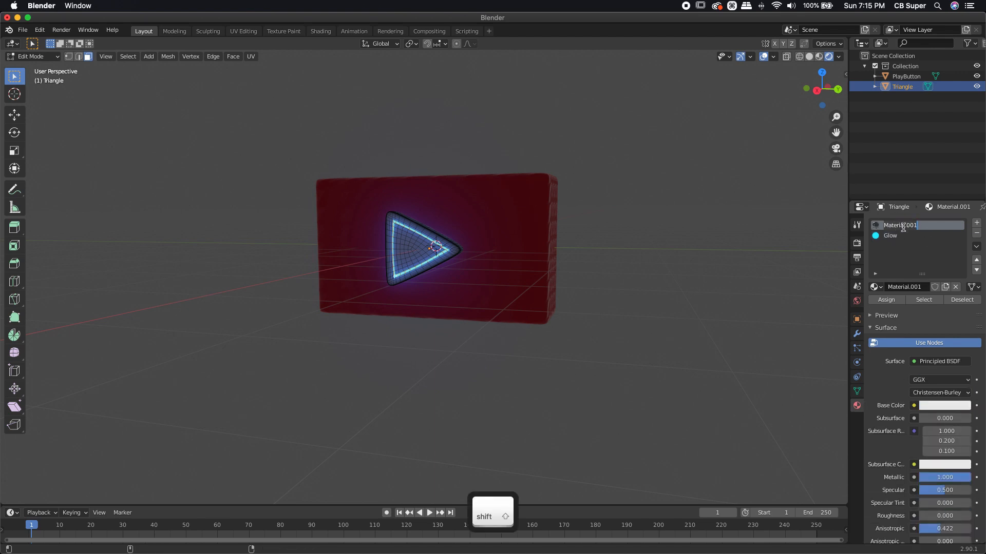
type("Mirror")
key("Return")
Step: Leave Edit Mode and return the Triangle to Object Mode
middle_click_drag(493, 241, 577, 258)
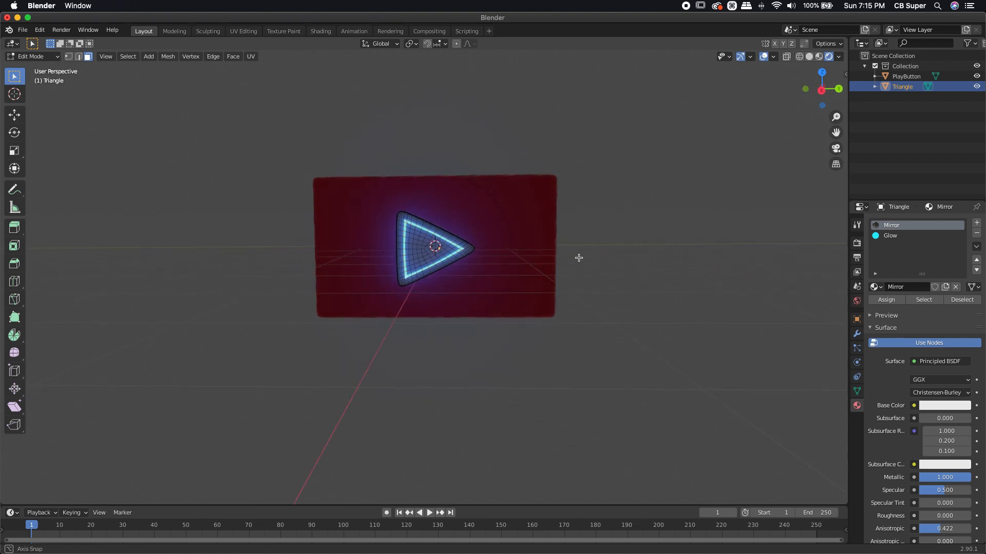
scroll(577, 257, "up", 2)
middle_click_drag(527, 212, 454, 200)
middle_click_drag(501, 223, 536, 216)
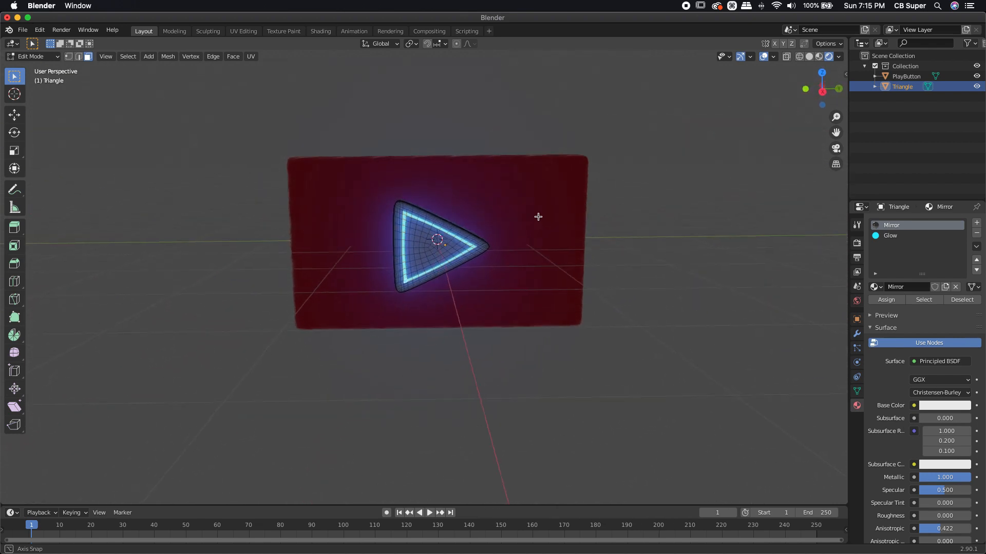
key("Tab")
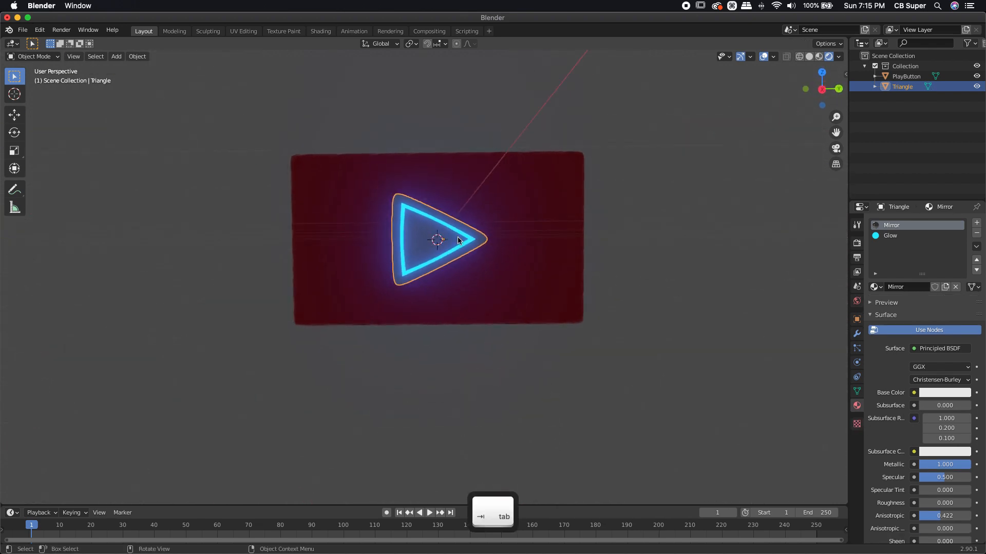
Step: Examine the play button's glowing groove from several angles, comparing Material Preview with rendered shading
scroll(498, 241, "up", 4)
middle_click_drag(498, 241, 530, 227)
scroll(529, 226, "down", 4)
scroll(425, 240, "up", 4)
left_click(819, 57)
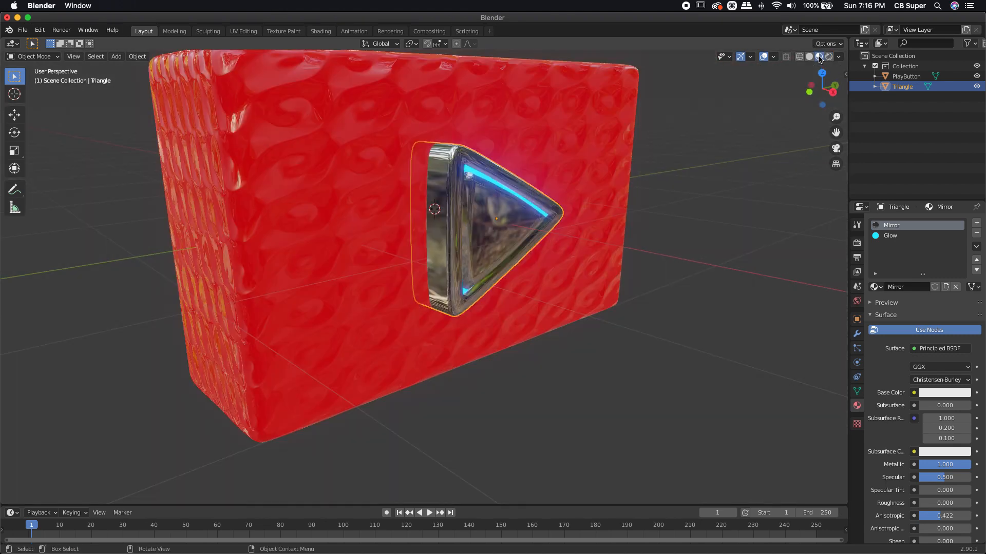
middle_click_drag(653, 237, 565, 228)
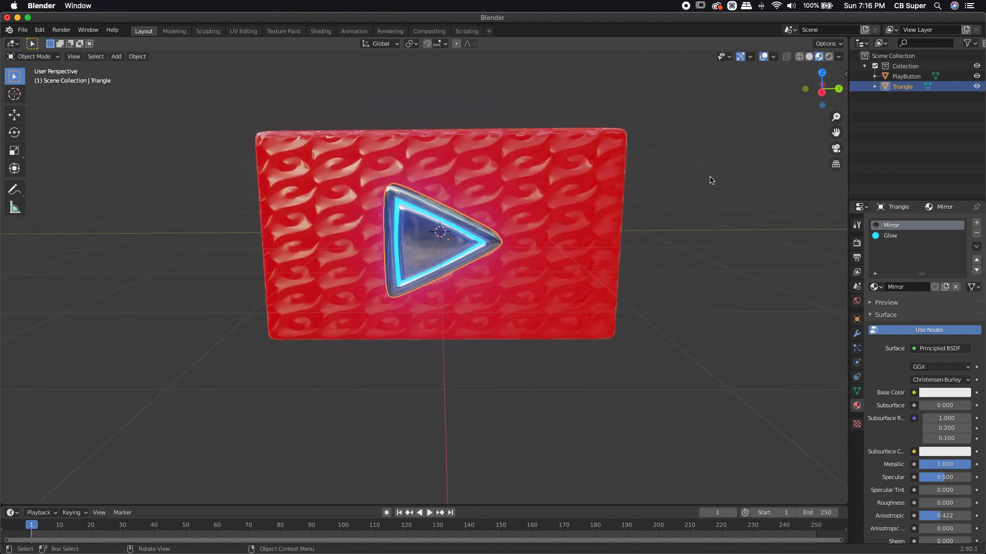
left_click(830, 57)
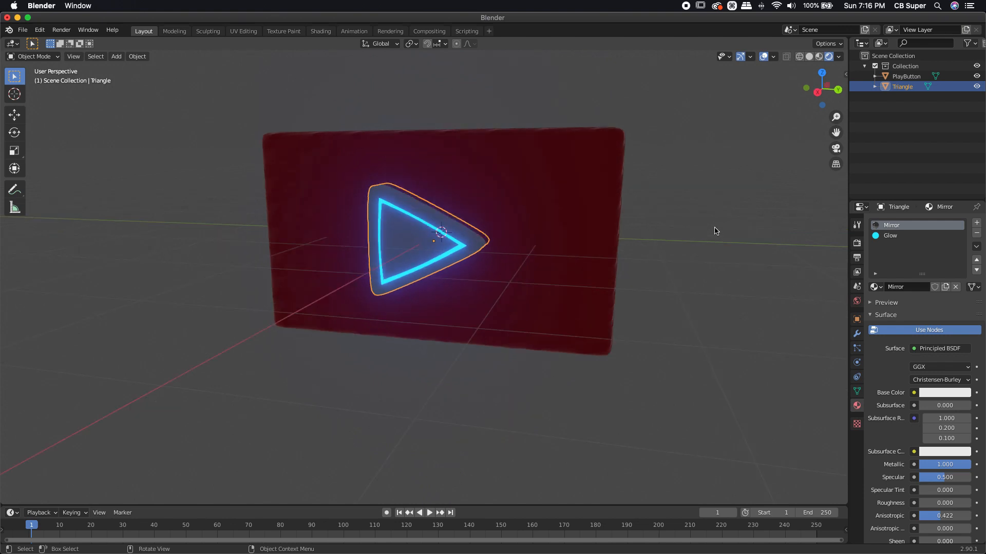
middle_click_drag(640, 265, 701, 266)
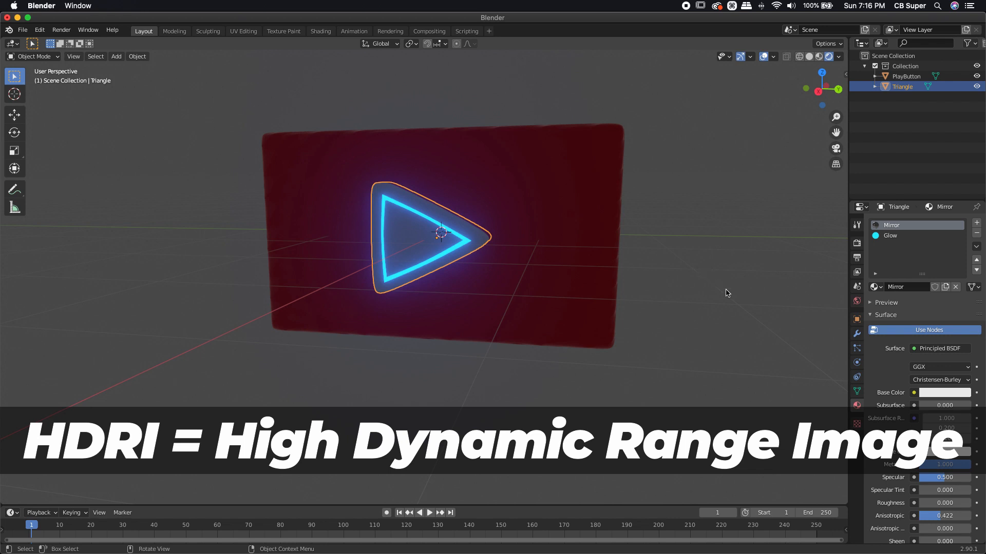
Step: Set the World background color to an Environment Texture and browse to the Desktop folder for its image file
left_click(857, 301)
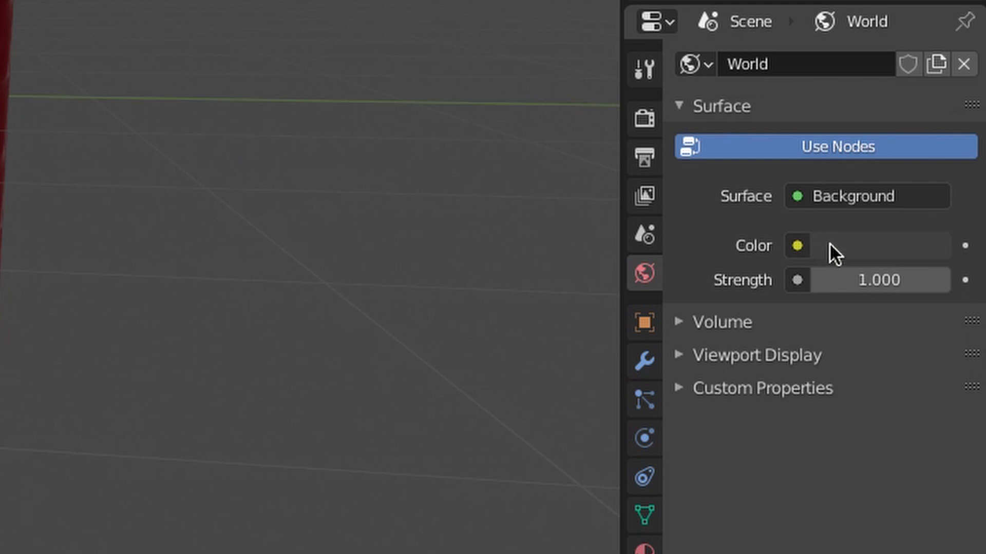
left_click(798, 247)
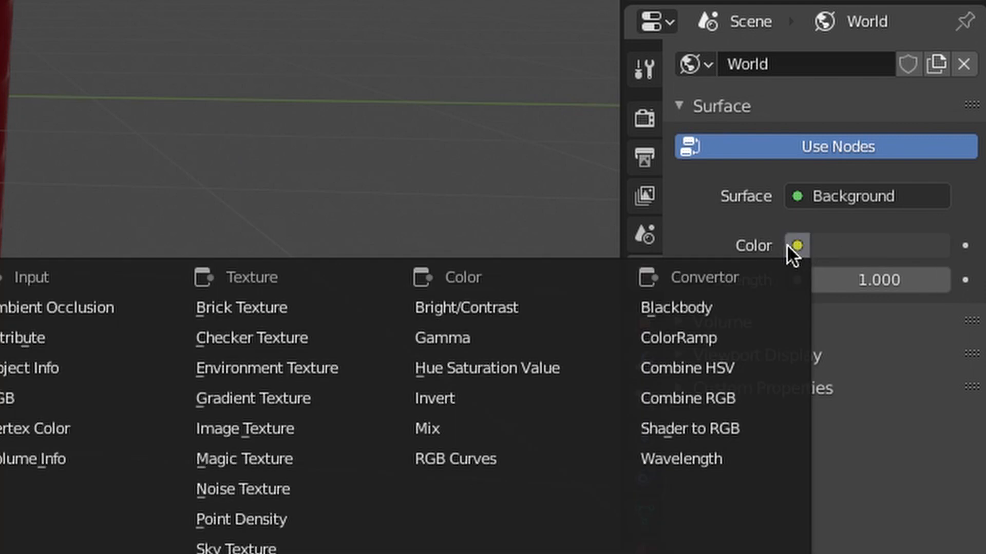
left_click(223, 372)
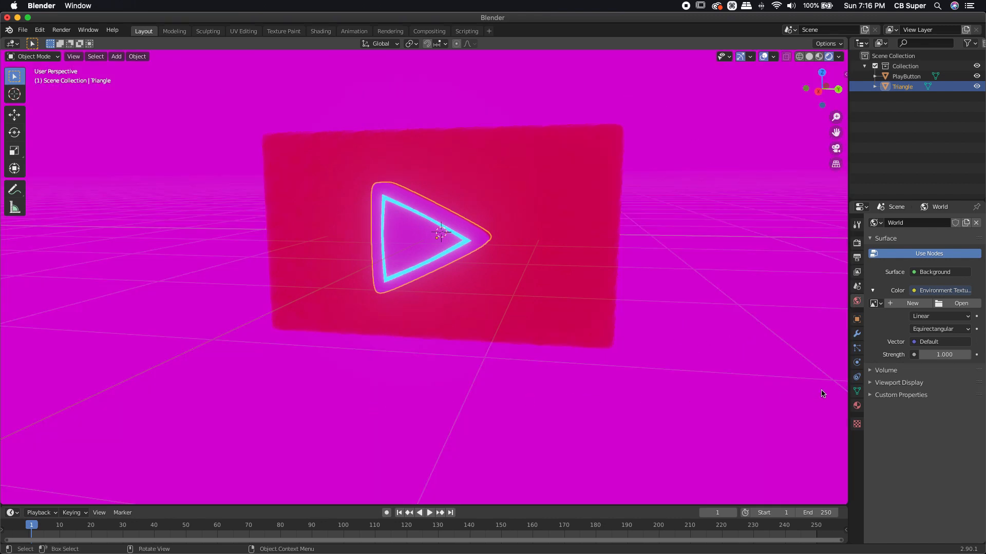
left_click(947, 308)
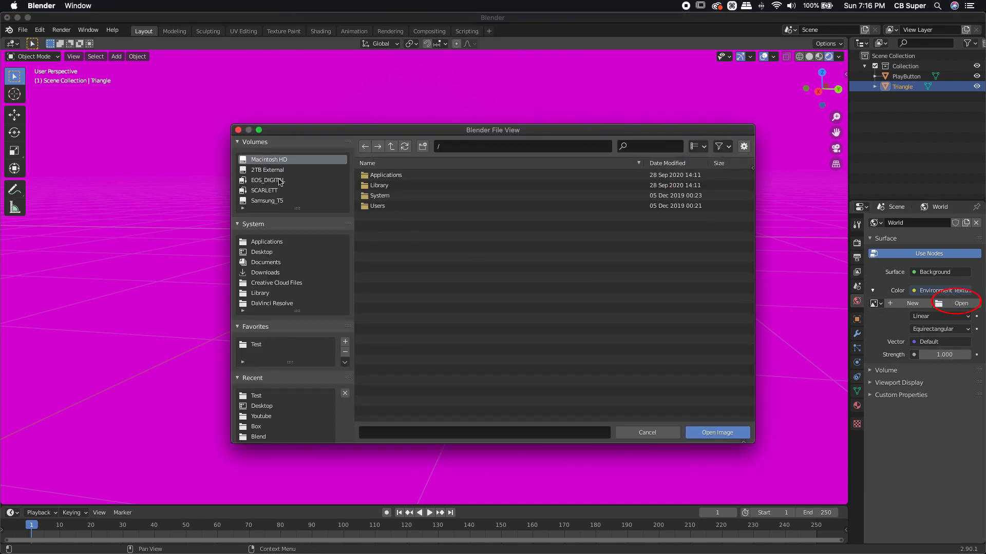
left_click(260, 253)
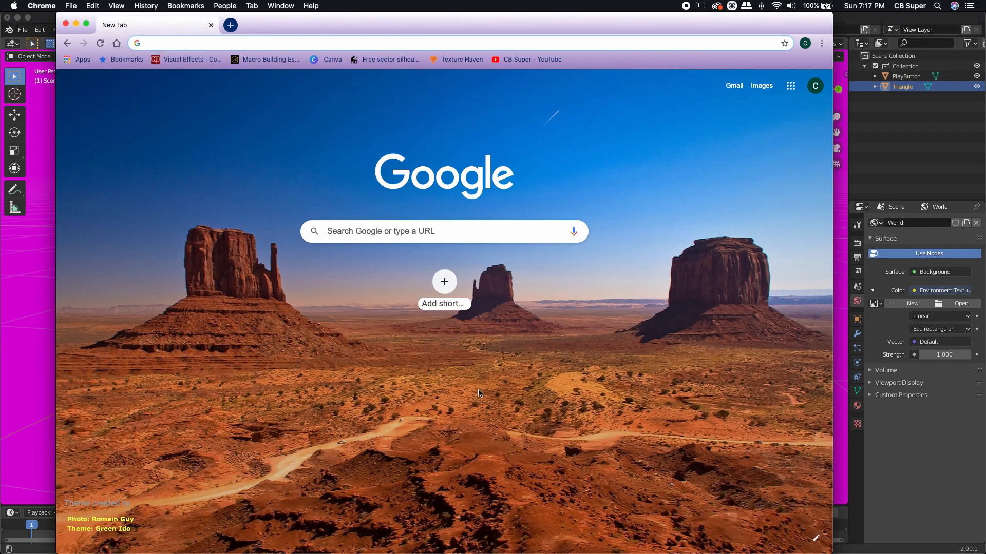
Step: Switch to Chrome, search for hdri haven and open the HDRI Haven website
left_click(363, 234)
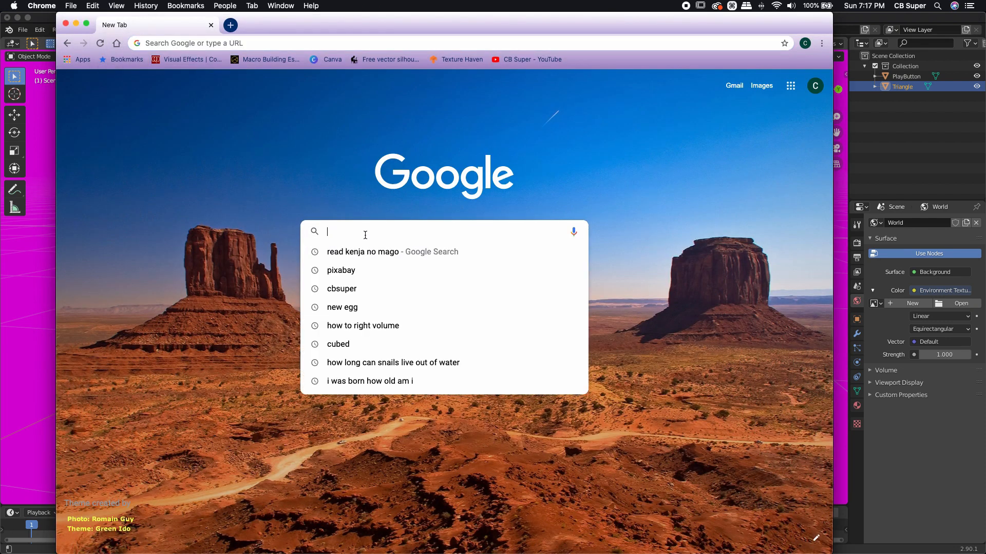
type("hdri")
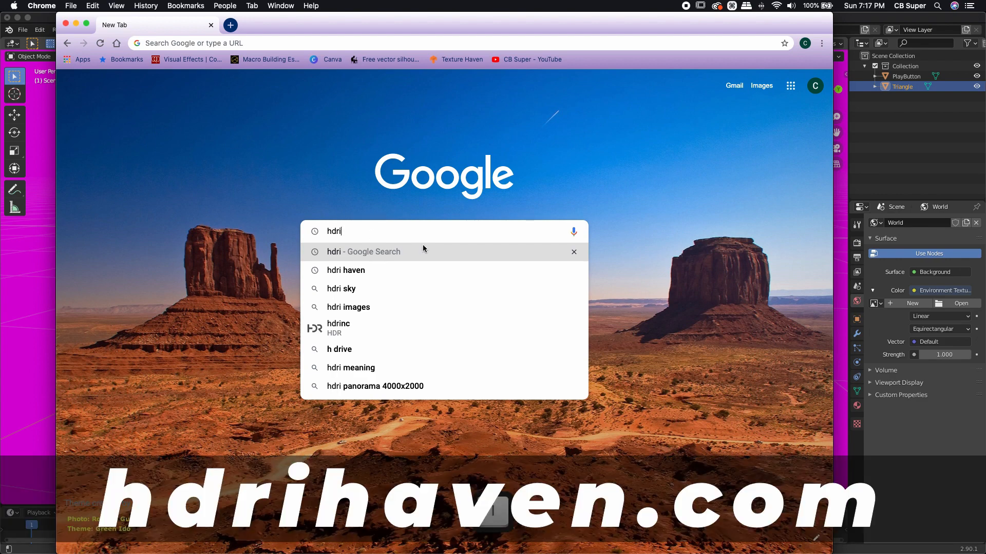
left_click(347, 271)
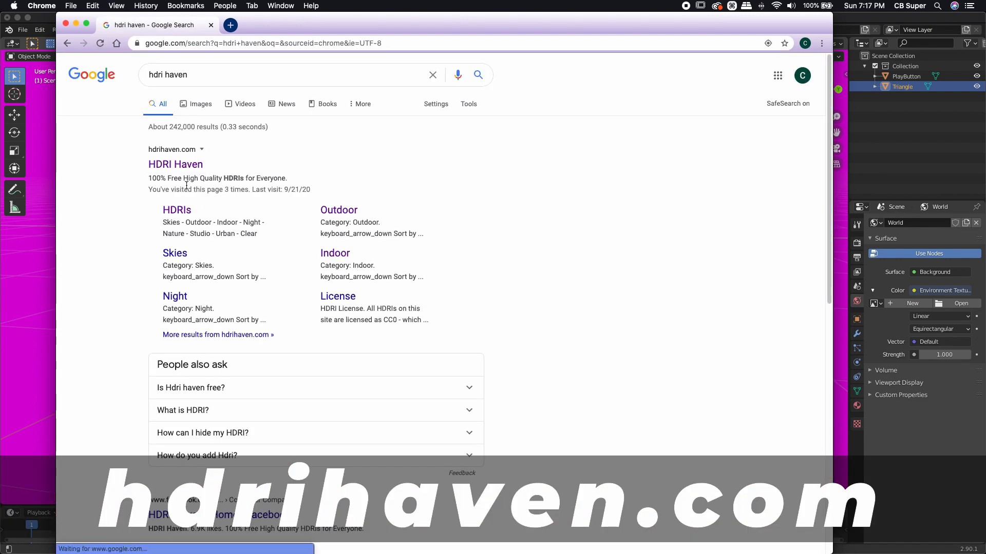
left_click(188, 167)
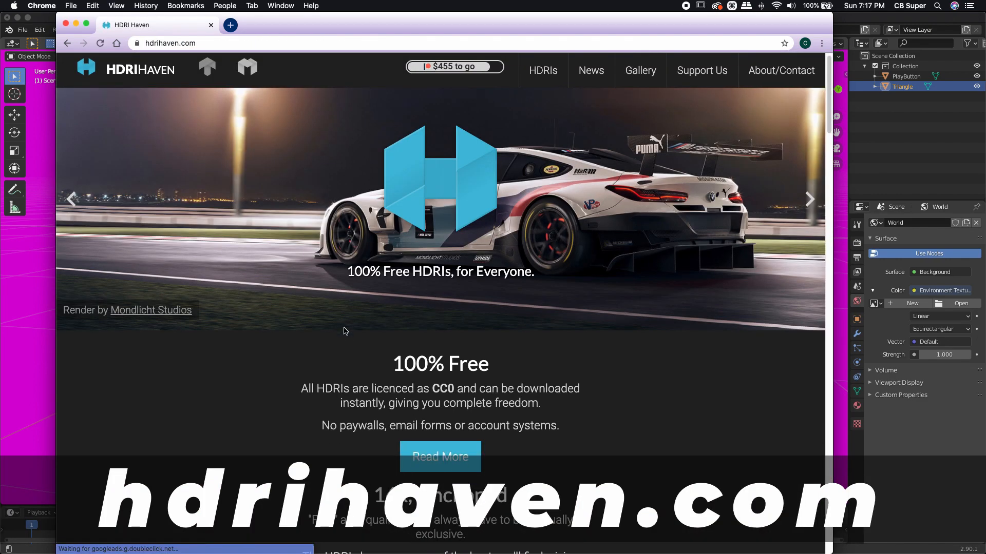
Step: Browse the site's Outdoor HDRIs and open the Wide Street 01 page
scroll(346, 331, "down", 3)
scroll(359, 316, "up", 3)
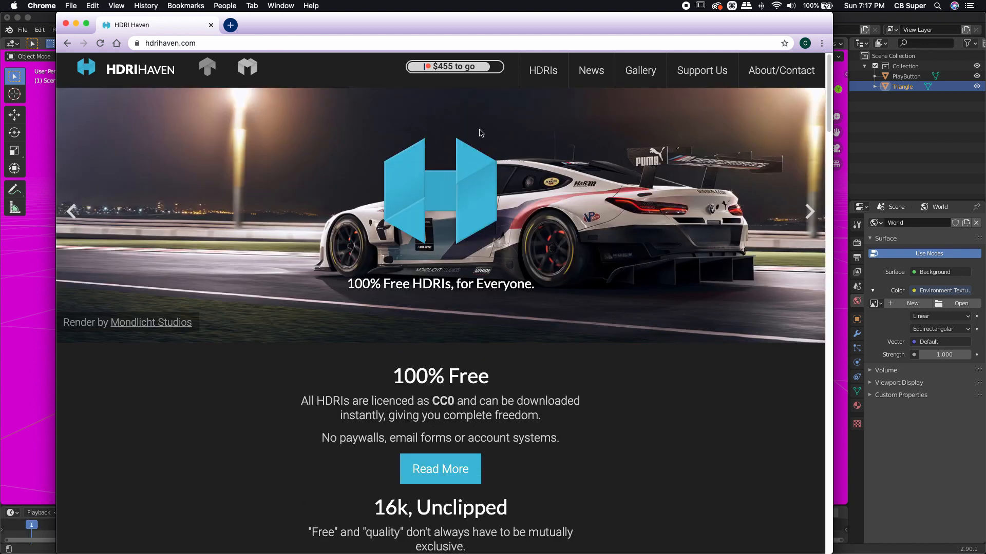
left_click(543, 70)
scroll(243, 290, "down", 2)
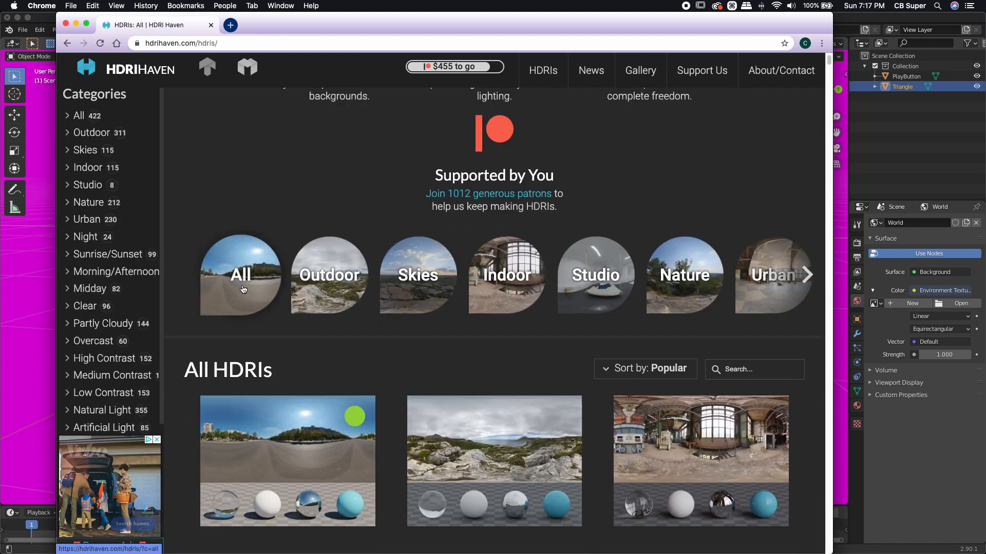
left_click(336, 280)
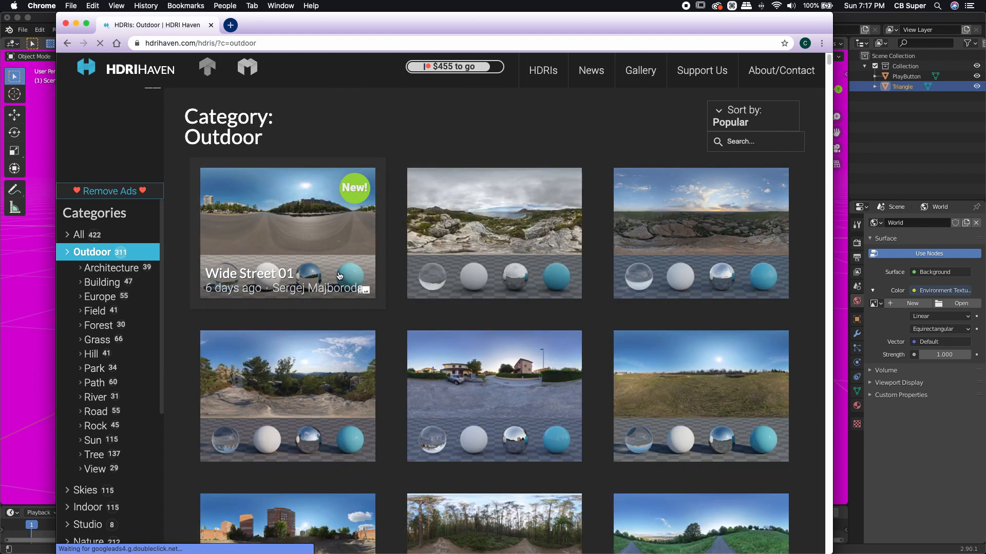
left_click(280, 227)
Step: Download the 2k HDR version of Wide Street 01 and preview the downloaded image briefly
scroll(280, 228, "down", 6)
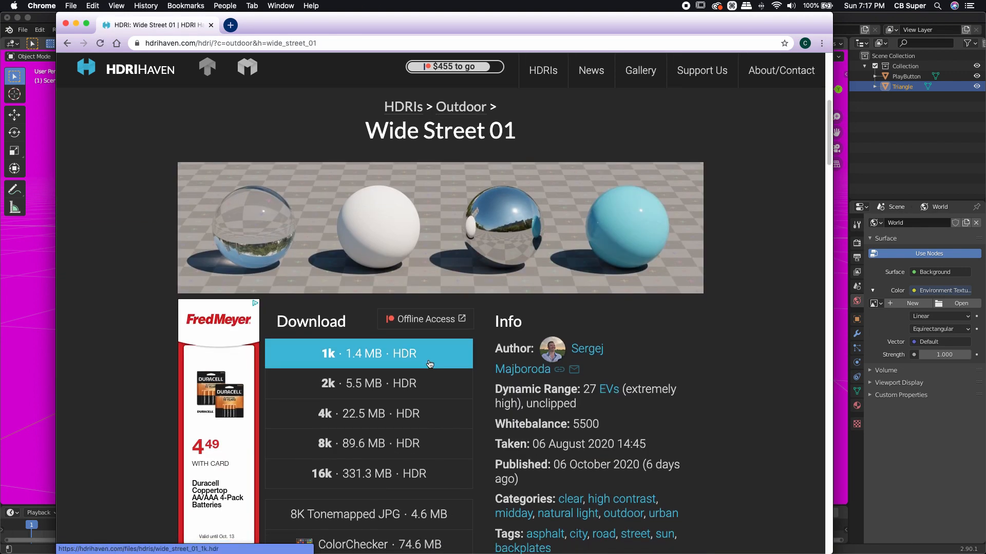
scroll(334, 366, "down", 1)
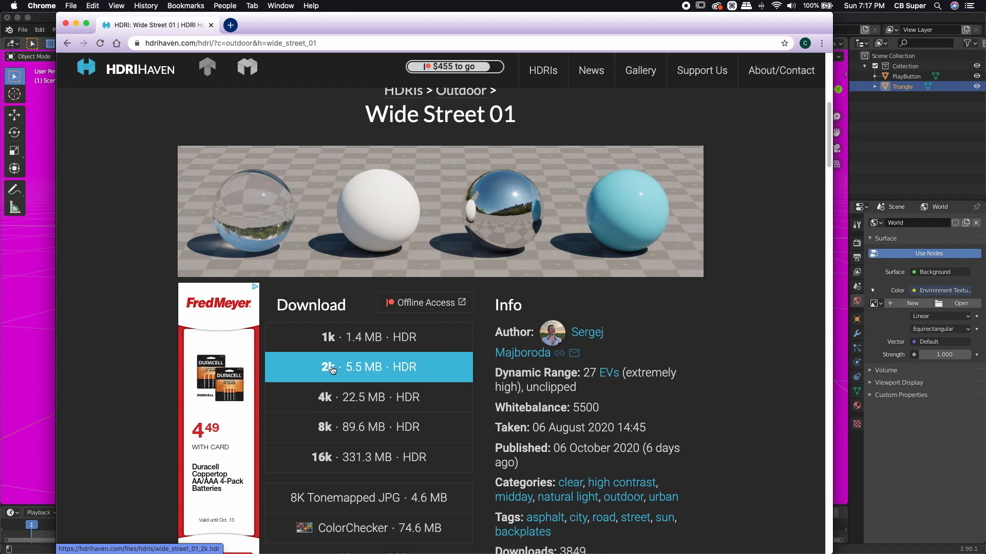
left_click(332, 369)
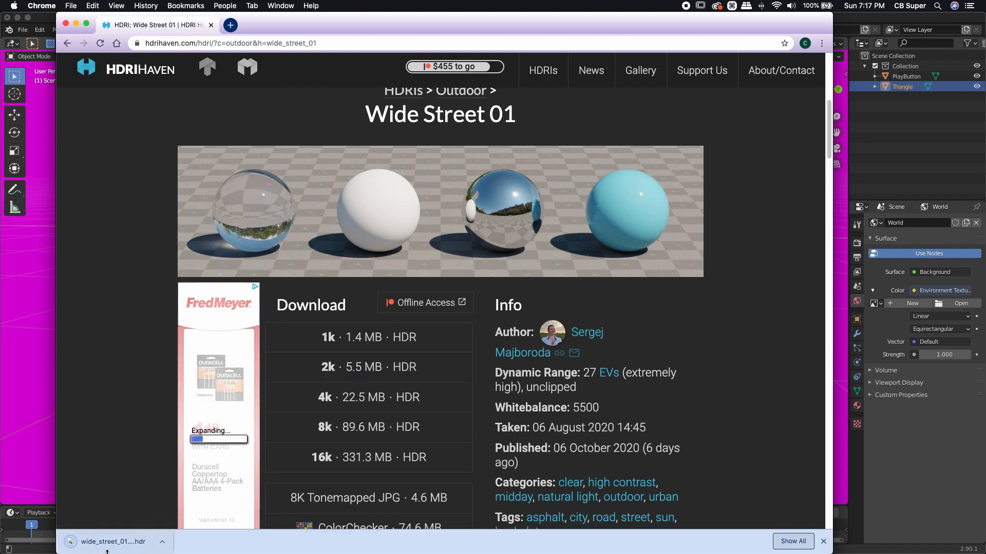
left_click(108, 544)
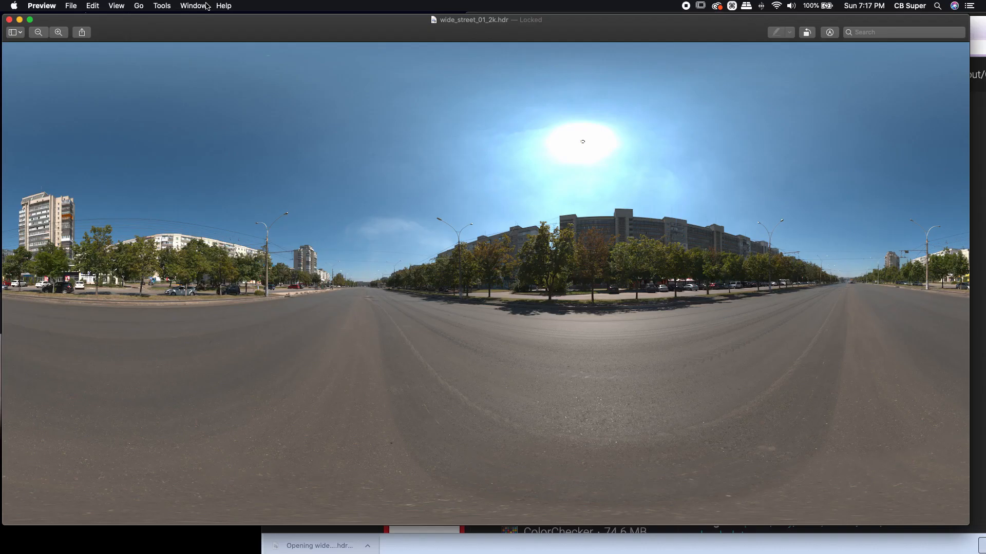
left_click(9, 19)
Step: Move wide_street_01_2k.hdr from the Downloads folder to the Desktop
left_click(24, 419)
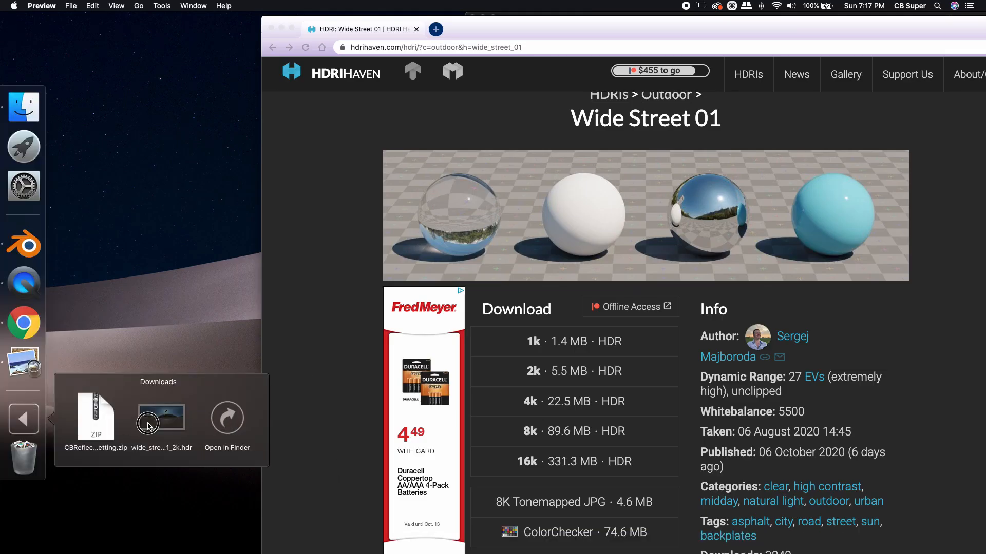
left_click_drag(558, 35, 326, 74)
left_click_drag(578, 21, 113, 21)
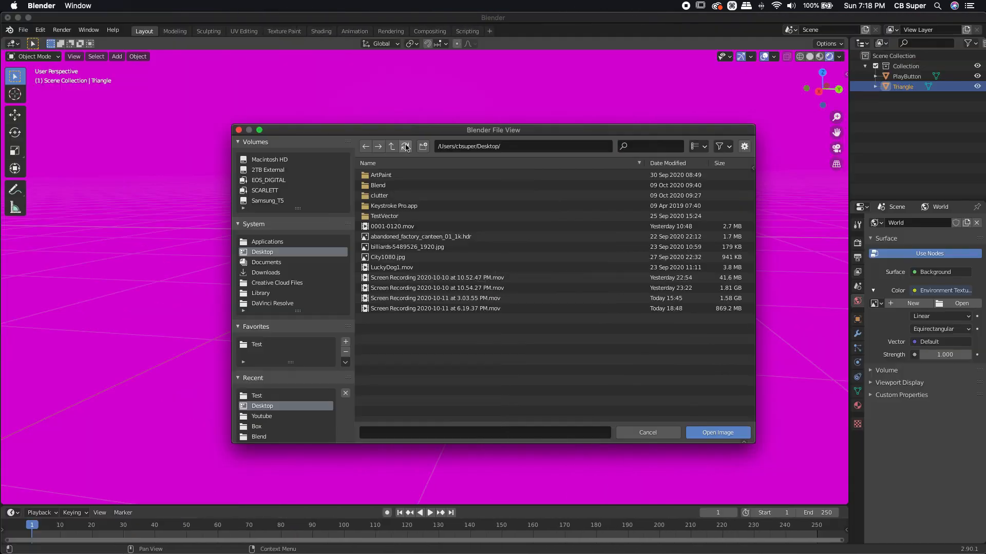
Step: Switch back to Blender, refresh the Desktop file list and load wide_street_01_2k.hdr as the environment texture
left_click(406, 146)
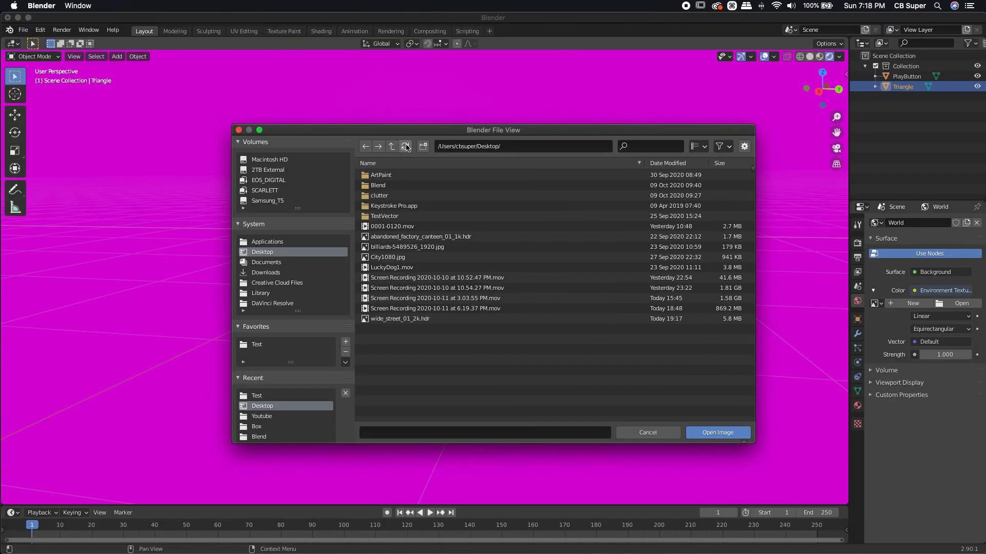
left_click(386, 319)
left_click(708, 433)
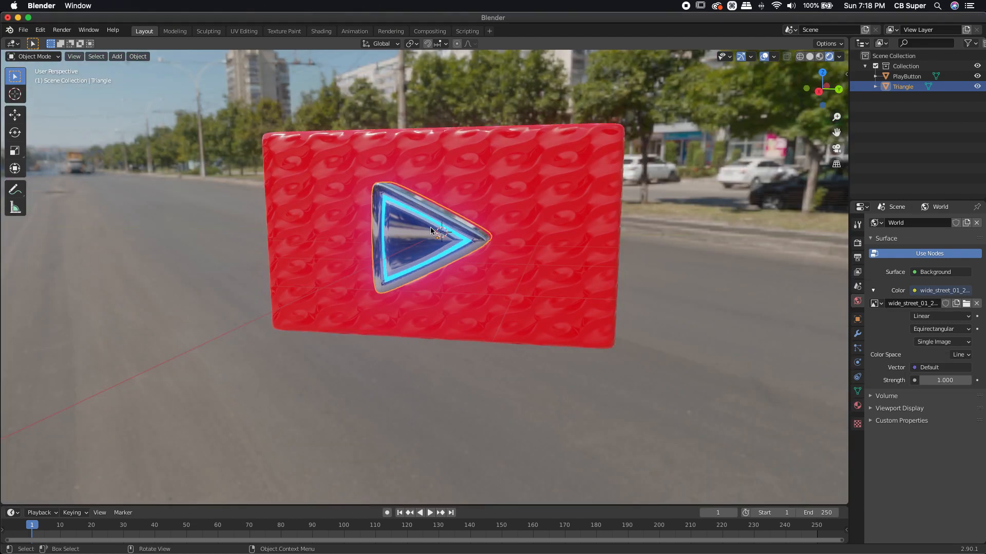
Step: Examine the play button from the front, sides and back to check the HDRI lighting and the triangle's reflections
scroll(442, 233, "down", 2)
middle_click_drag(449, 237, 642, 171)
middle_click_drag(451, 312, 472, 277)
scroll(477, 257, "up", 3)
middle_click_drag(508, 221, 488, 244)
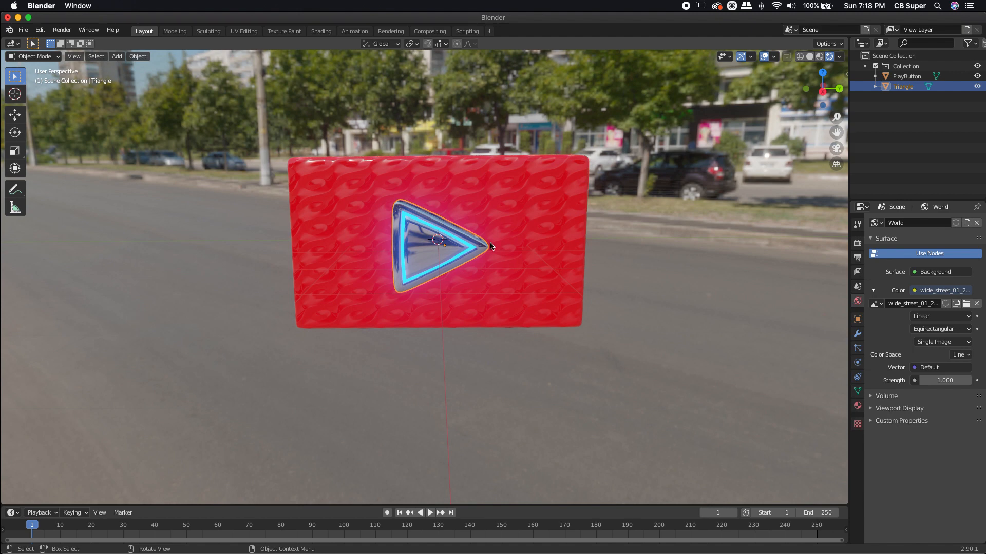
middle_click_drag(490, 247, 509, 234)
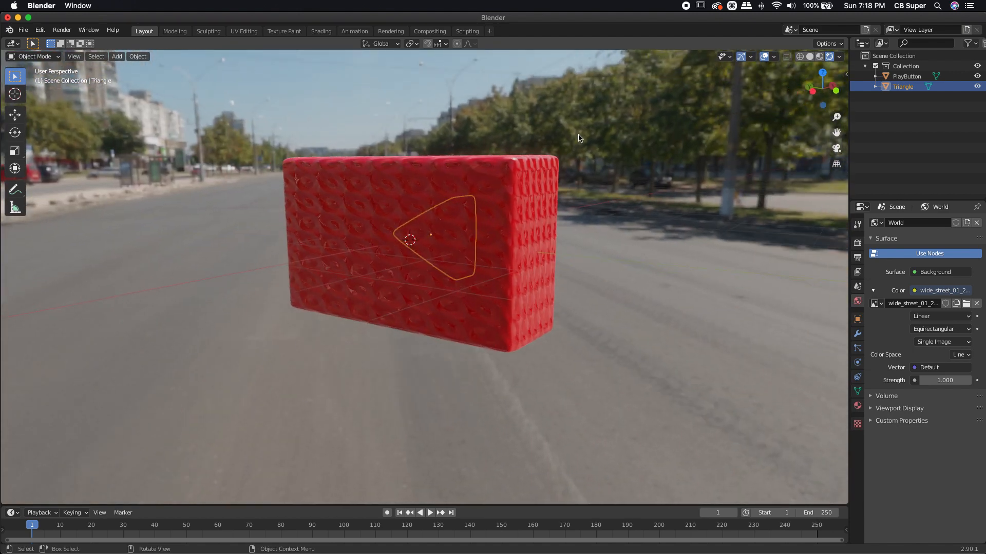
middle_click_drag(579, 138, 423, 237)
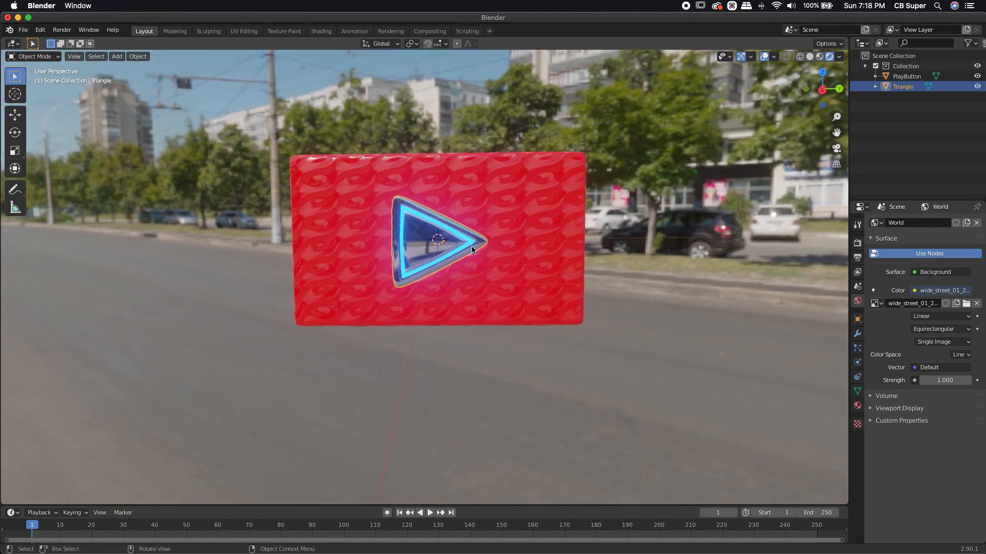
scroll(512, 223, "down", 1)
middle_click_drag(582, 264, 617, 276)
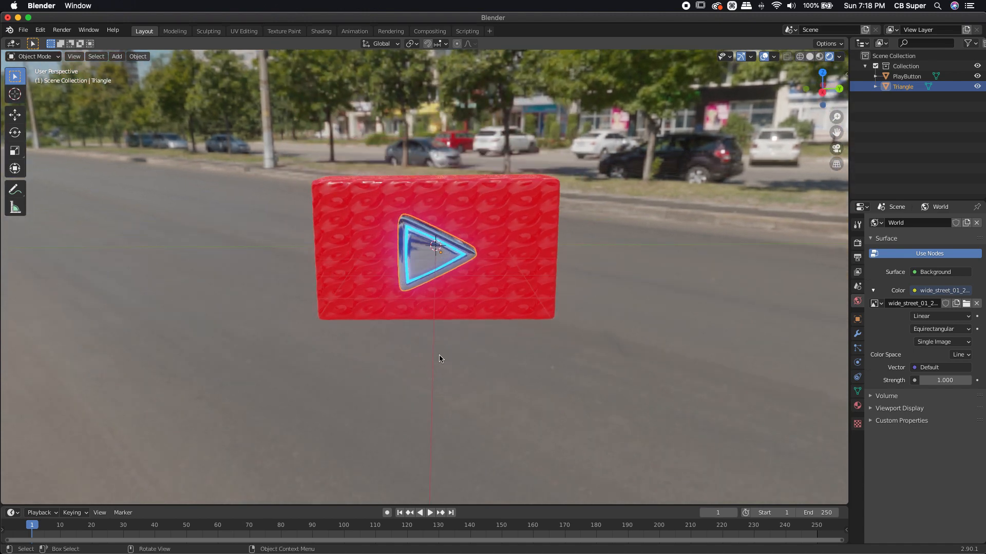
Step: Add a mesh plane and scale it up evenly into a large floor around the play button
key("shift+a")
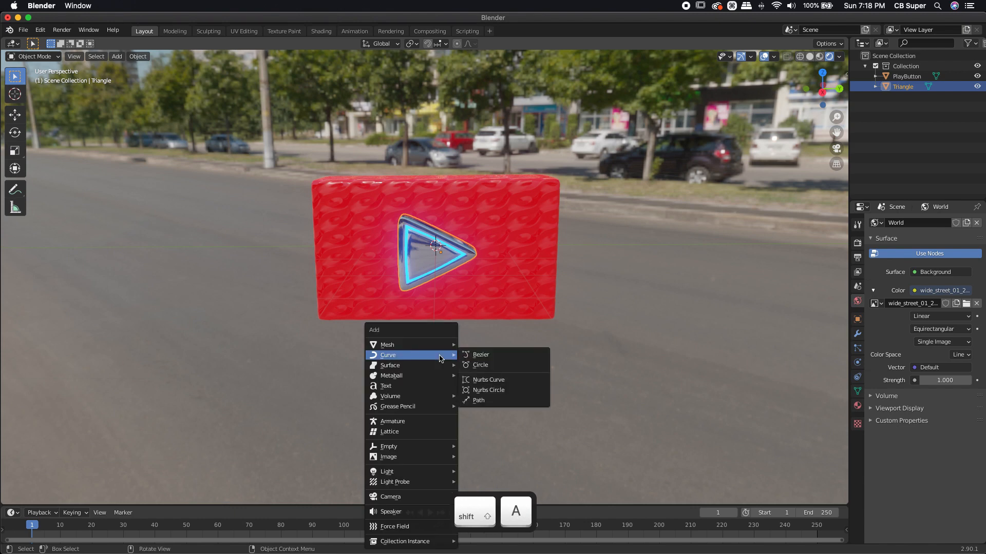
mouse_move(386, 347)
left_click(482, 345)
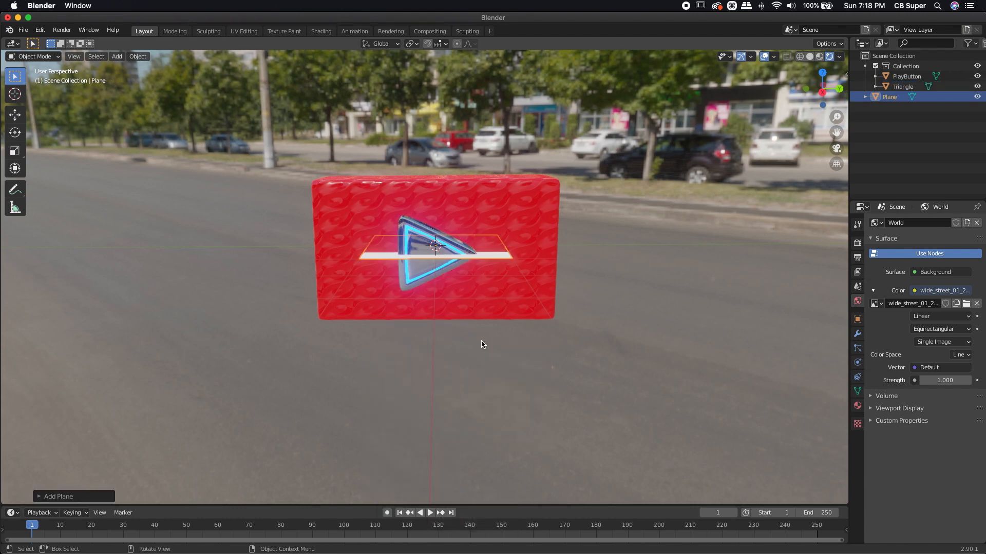
key("s")
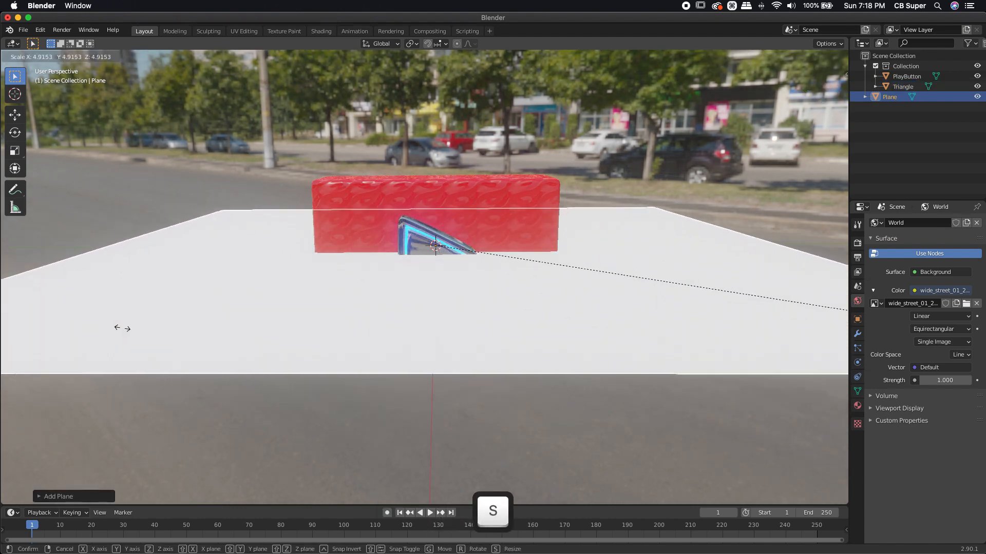
left_click(517, 291)
Step: Lower the floor plane along the global Z axis beneath the play button
key("g")
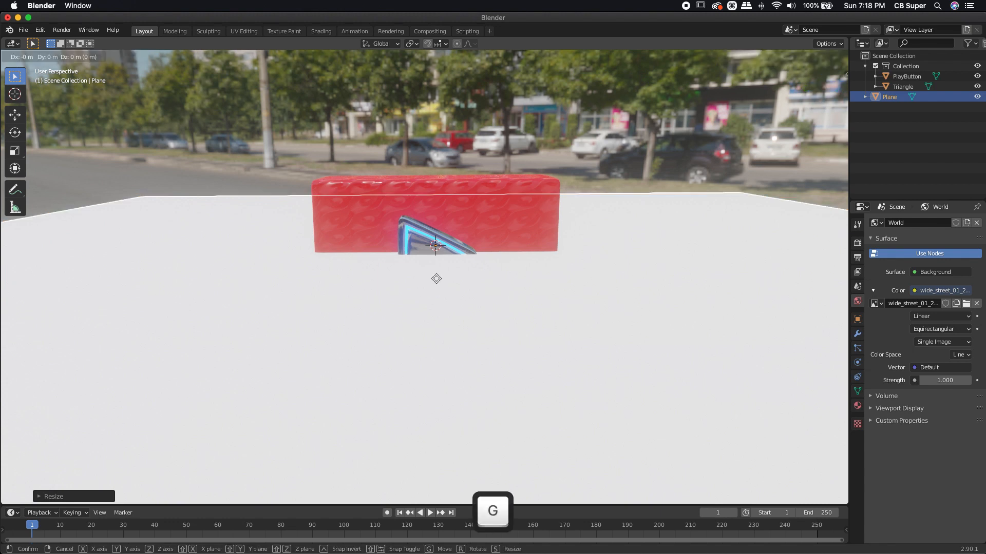
key("z")
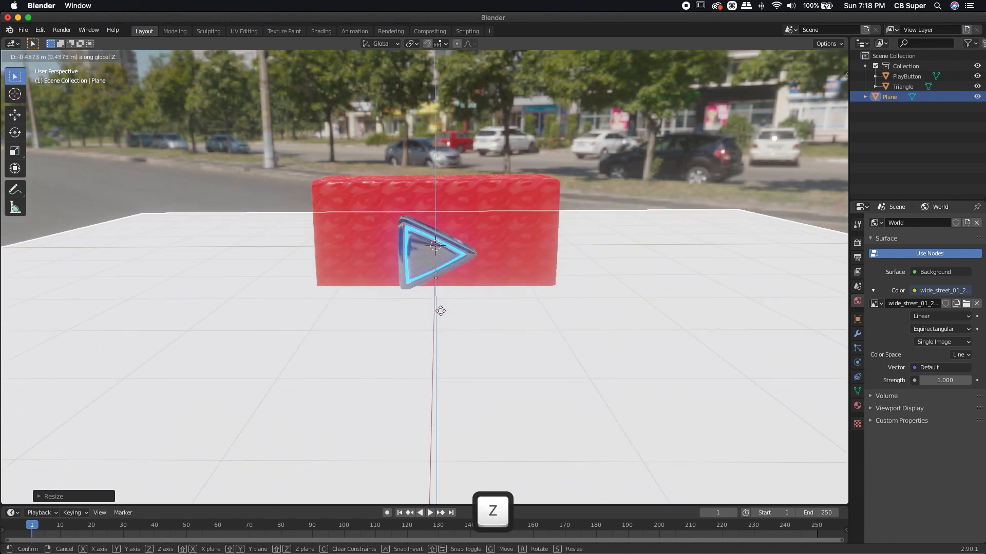
left_click(435, 362)
Step: In Edit Mode, extrude the plane's edge behind the play button straight up along Z into a tall back wall
middle_click_drag(436, 365, 321, 361)
scroll(303, 341, "down", 5)
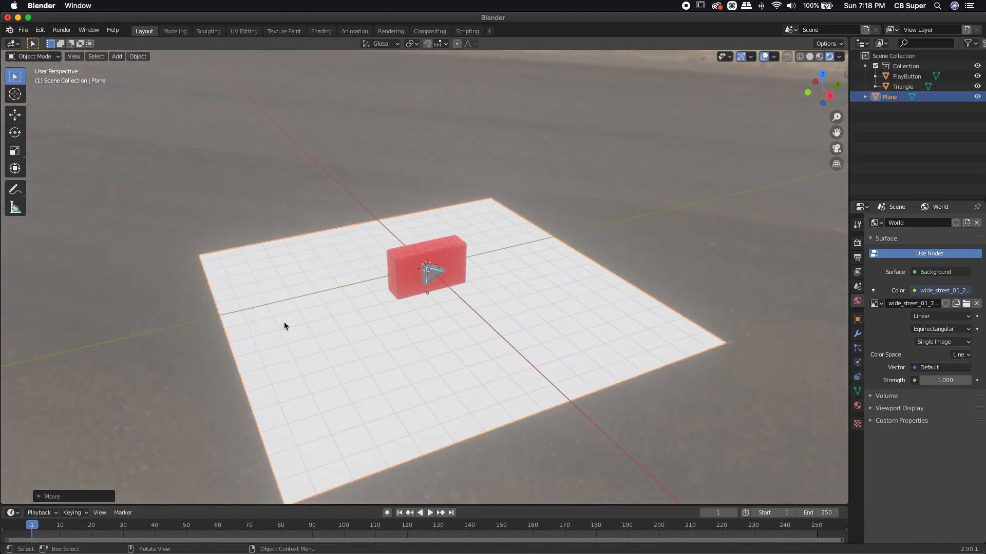
middle_click_drag(284, 324, 246, 183)
key("Tab")
middle_click_drag(373, 239, 83, 73)
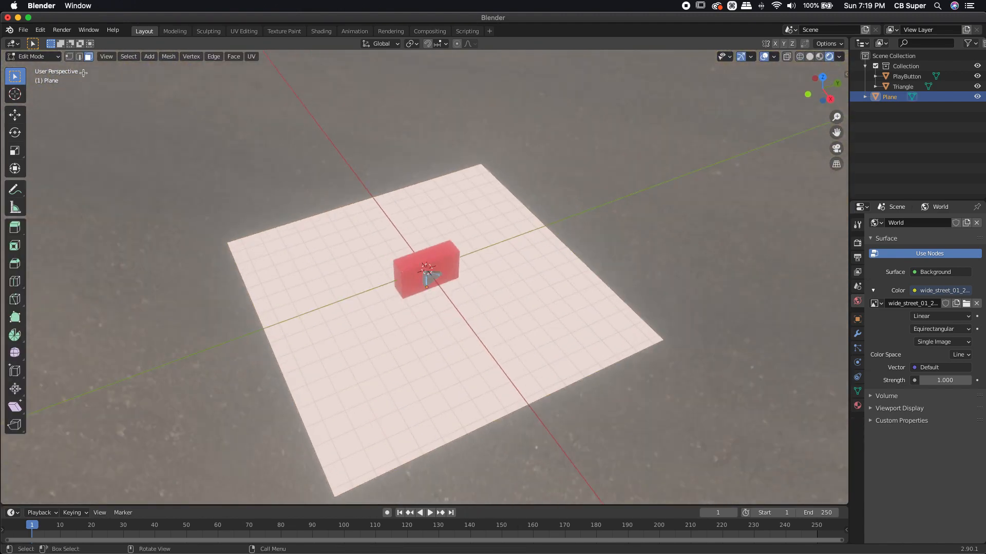
left_click_drag(289, 179, 382, 226)
key("e")
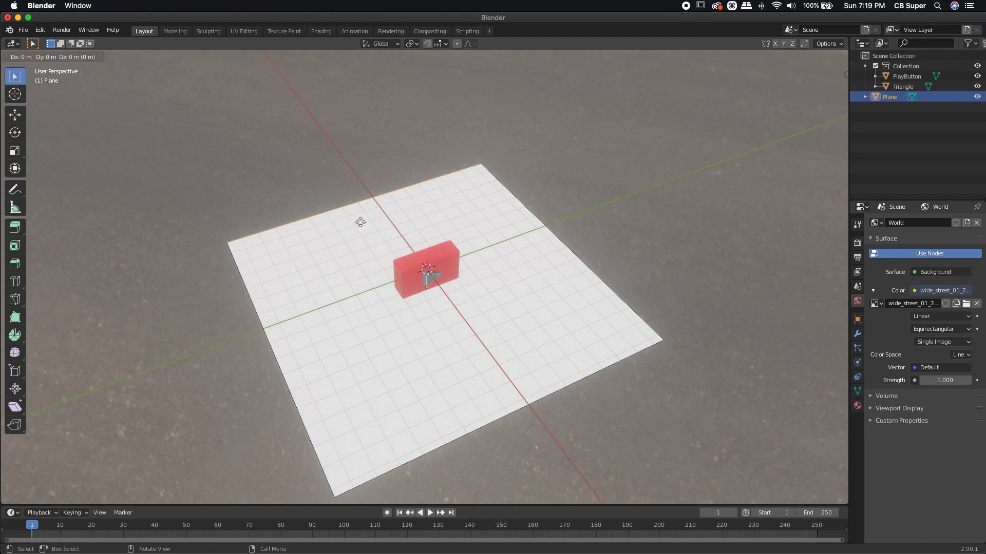
key("z")
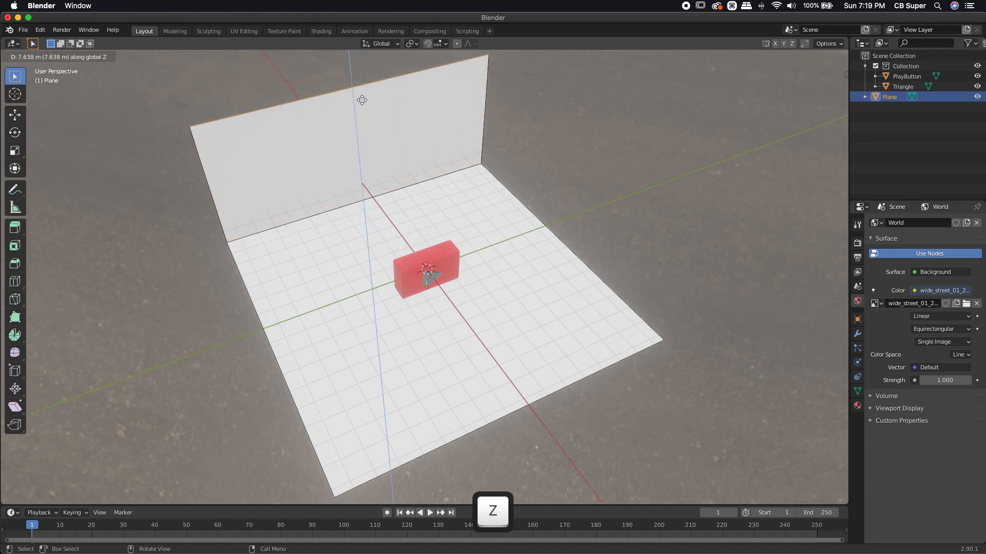
left_click(358, 85)
Step: Bevel the edge where the floor meets the back wall into a rounded curve with 7 segments
middle_click_drag(359, 84, 358, 198)
left_click_drag(266, 251, 330, 293)
middle_click_drag(330, 292, 332, 293)
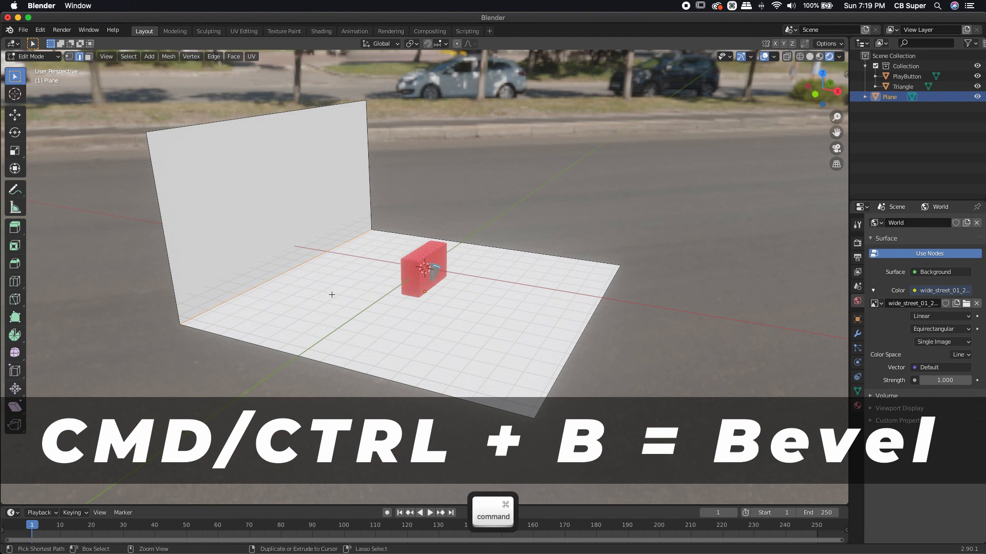
key("ctrl+b")
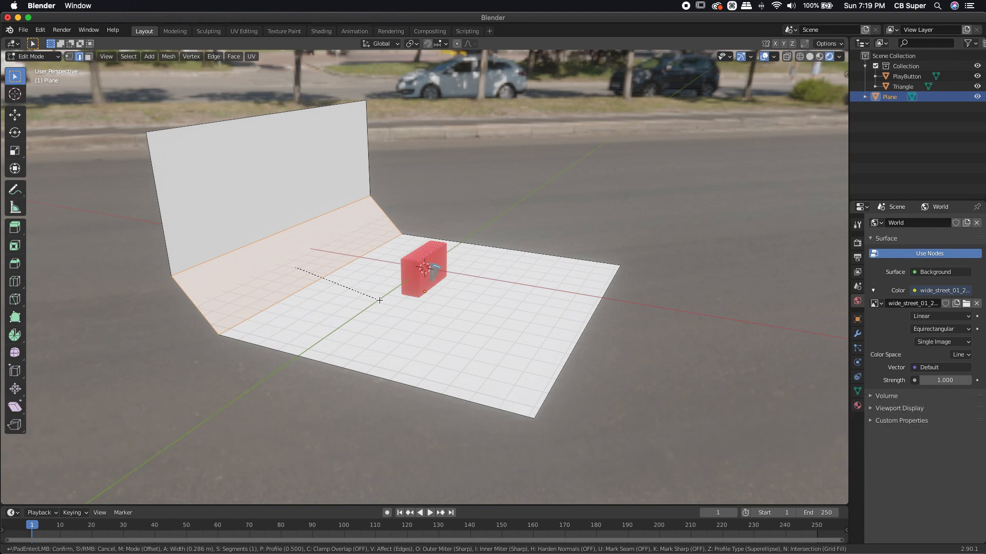
scroll(379, 300, "up", 2)
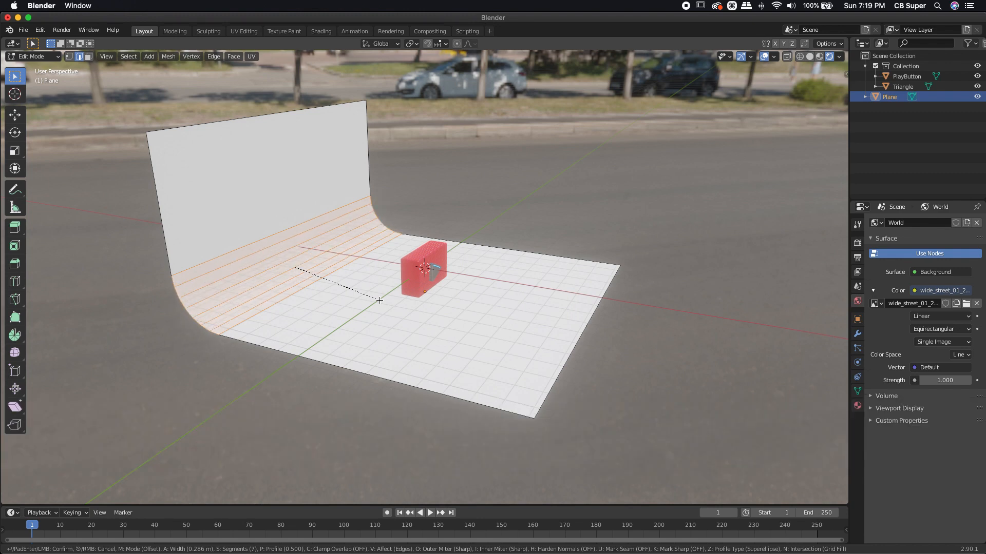
left_click(360, 295)
Step: Return to Object Mode and apply Shade Smooth to the curved backdrop
middle_click_drag(359, 296, 338, 285)
key("Tab")
right_click(331, 269)
left_click(291, 270)
scroll(337, 285, "down", 4)
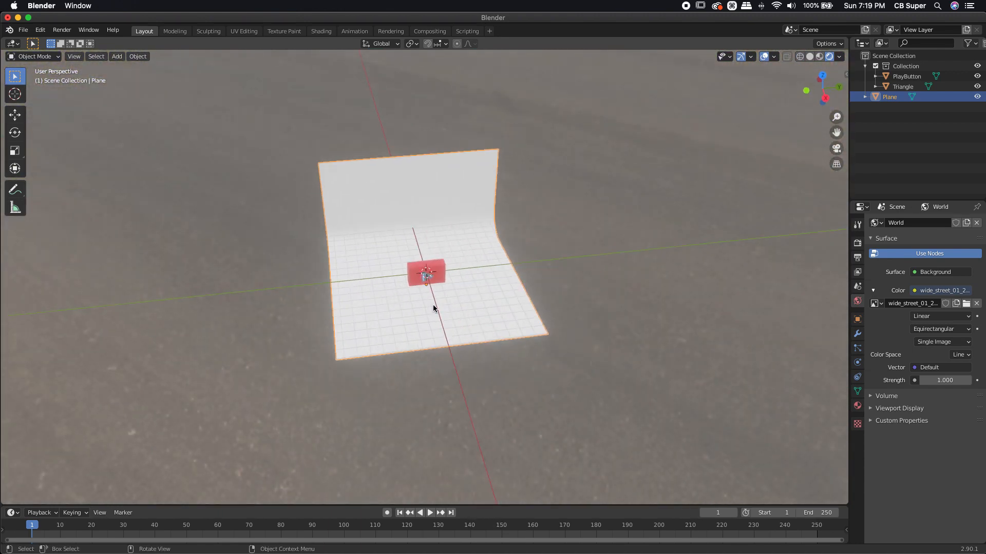
Step: Create a new material for the backdrop plane and brighten its base color to pure white
left_click(857, 405)
left_click(893, 268)
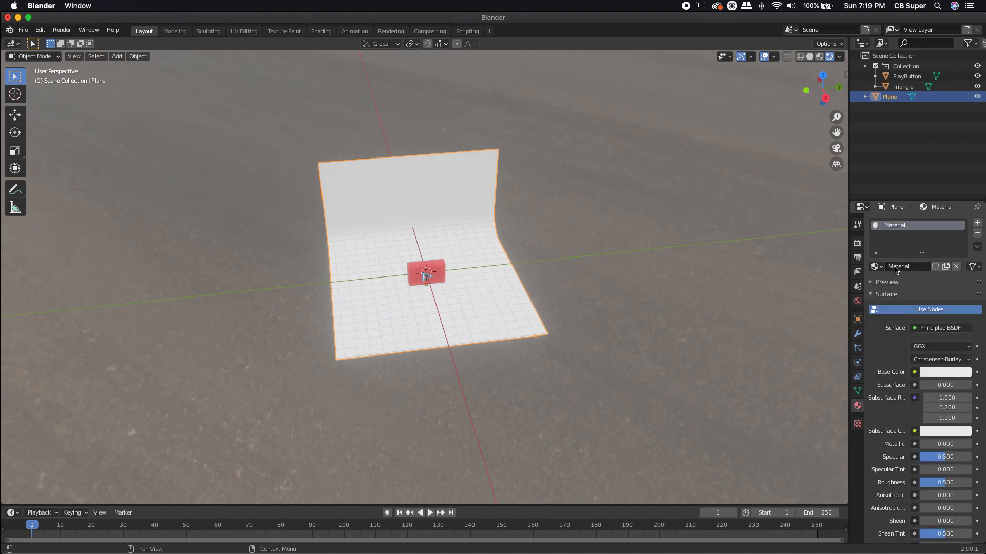
left_click(927, 373)
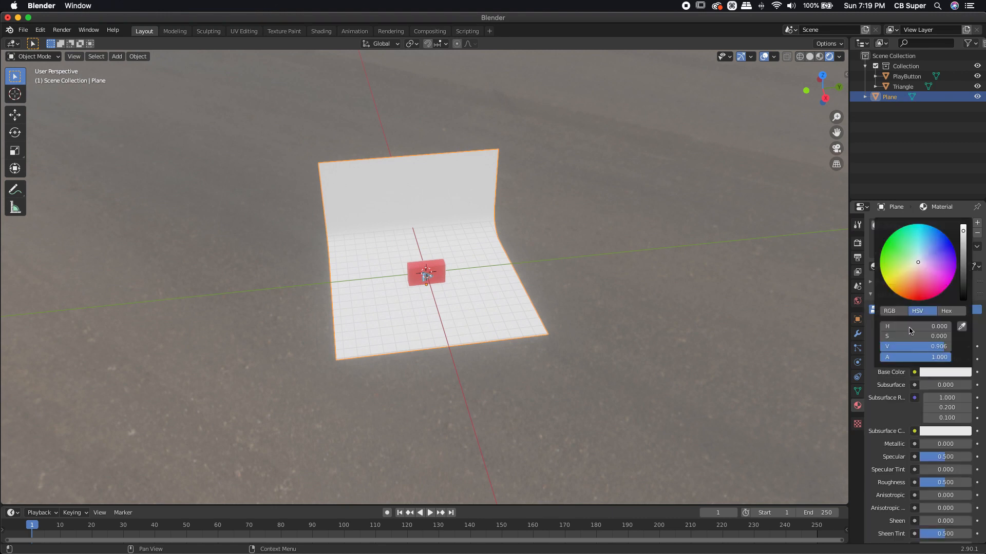
left_click_drag(962, 240, 961, 212)
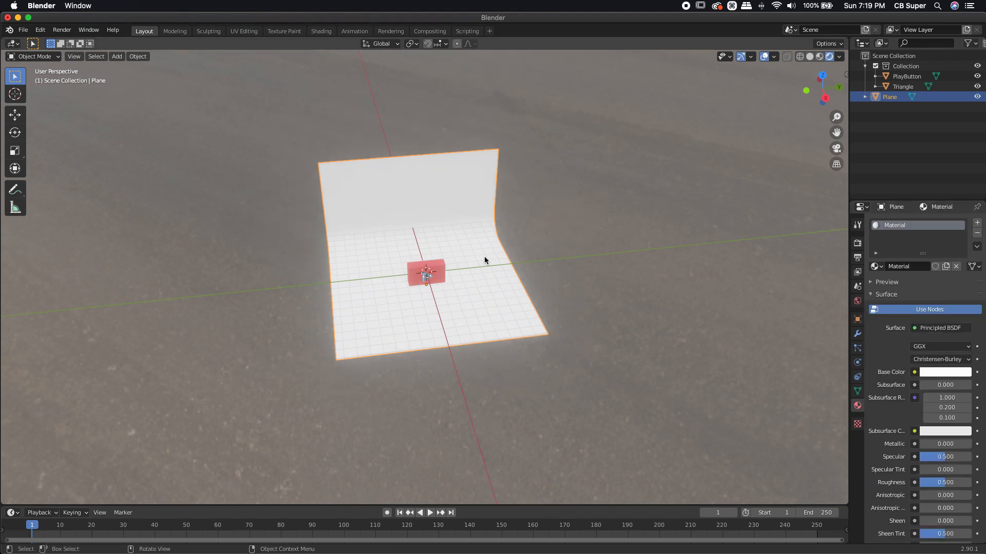
Step: Lower the world HDRI background strength to 0.2
middle_click_drag(533, 286, 514, 264)
scroll(439, 270, "up", 2)
middle_click_drag(438, 269, 541, 292)
scroll(439, 283, "up", 2)
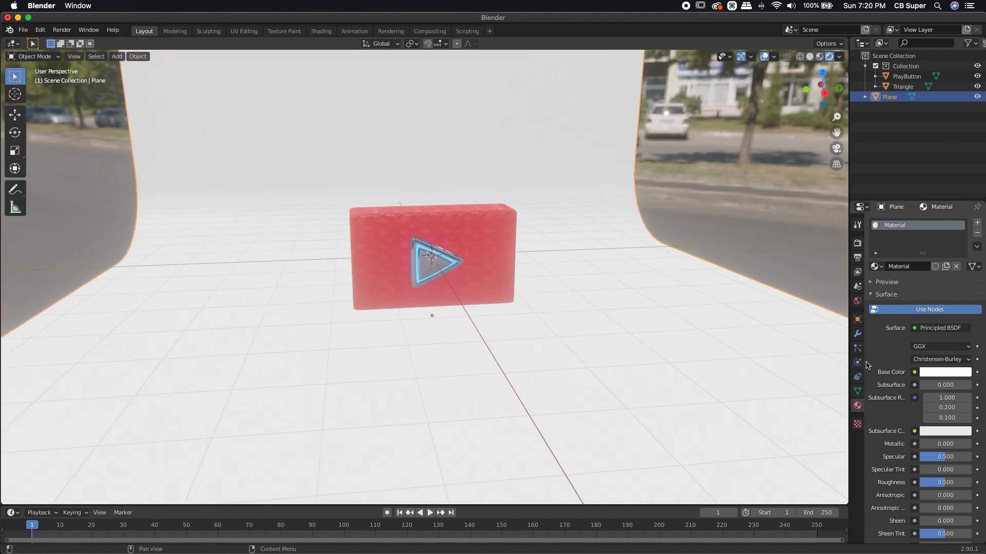
left_click(857, 300)
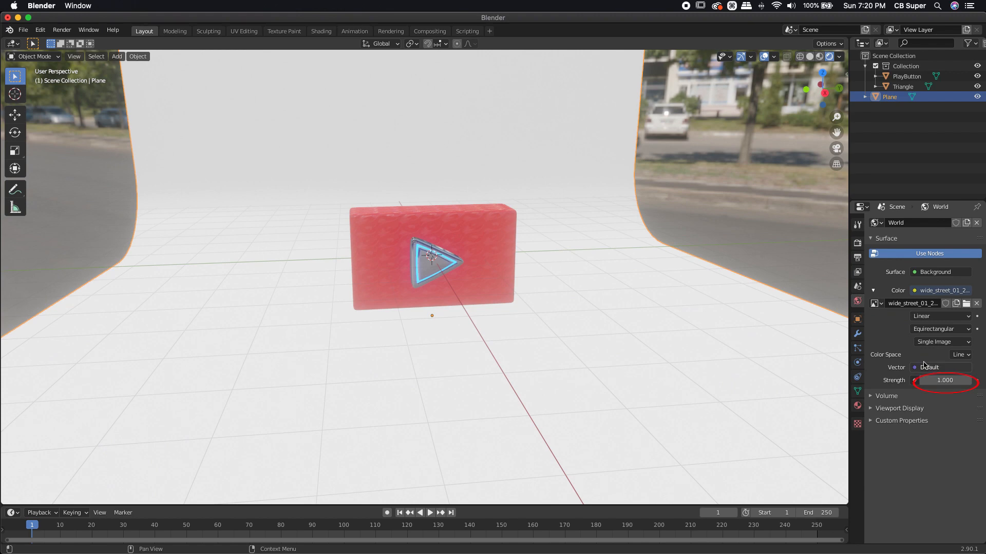
left_click(948, 381)
type("0.2")
key("Return")
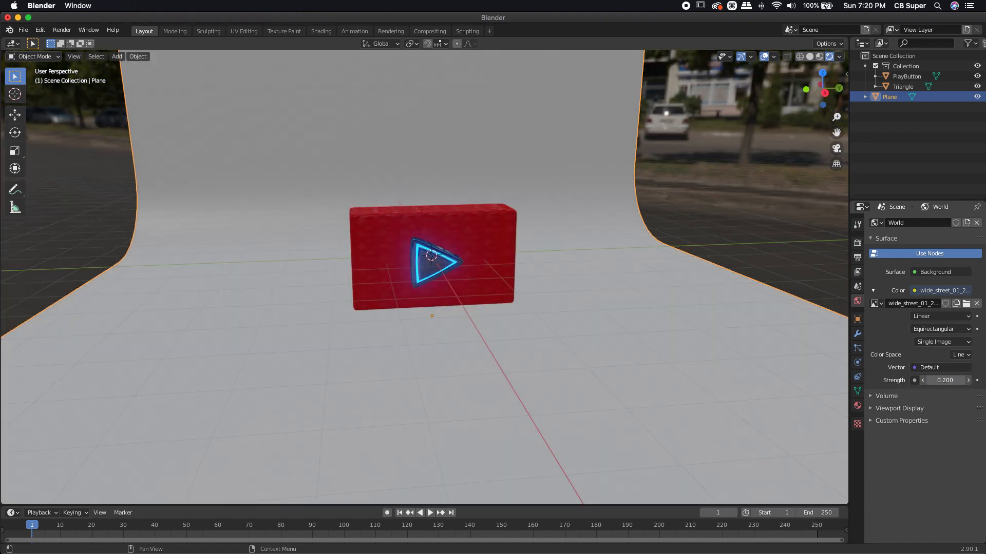
Step: Examine the play button and backdrop from the front, close up and from the side under the dimmed HDRI lighting
middle_click_drag(571, 323, 571, 319)
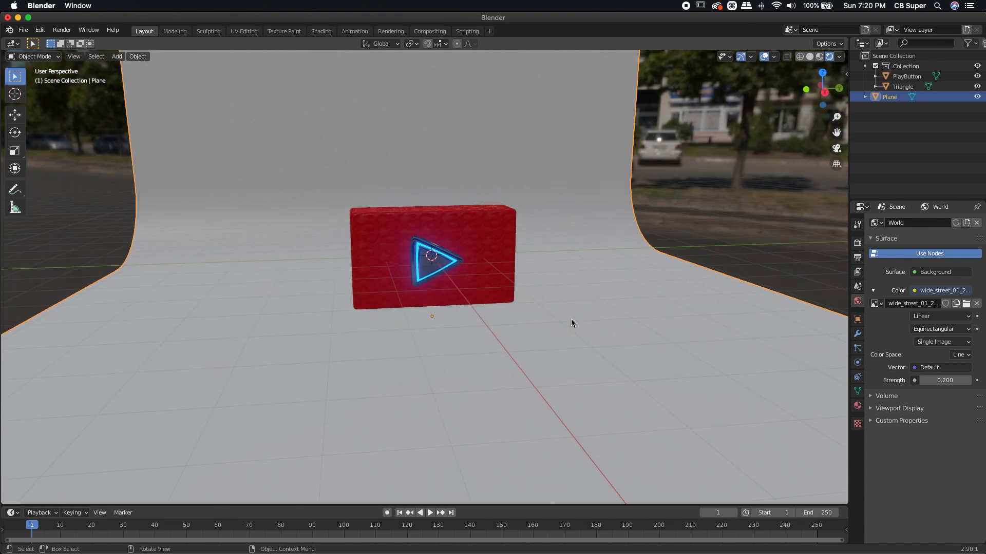
left_click(940, 380)
mouse_move(940, 381)
left_mouse_down()
mouse_move(930, 381)
mouse_move(950, 381)
mouse_move(940, 380)
left_mouse_up()
middle_click_drag(693, 297, 448, 246)
scroll(417, 254, "up", 5)
scroll(494, 256, "down", 3)
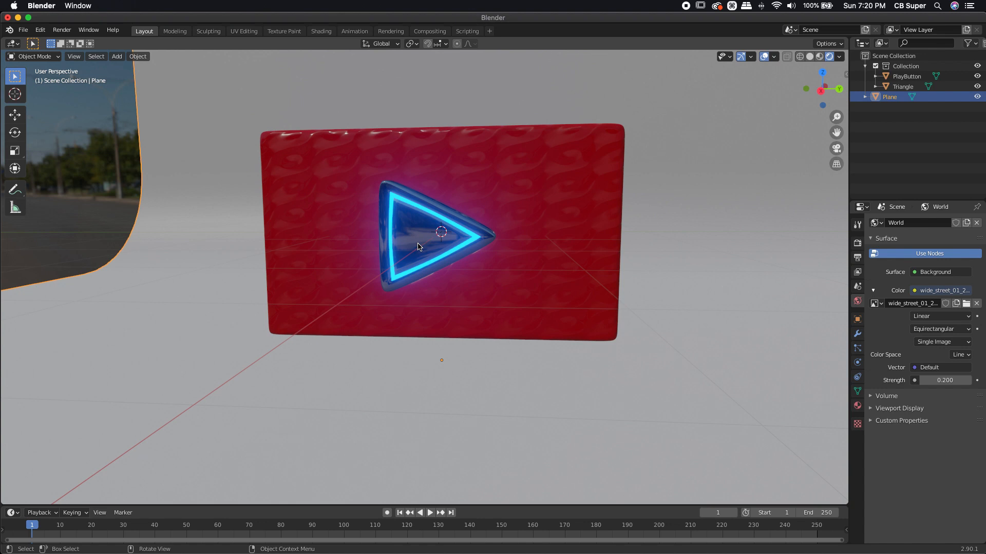
scroll(460, 244, "down", 4)
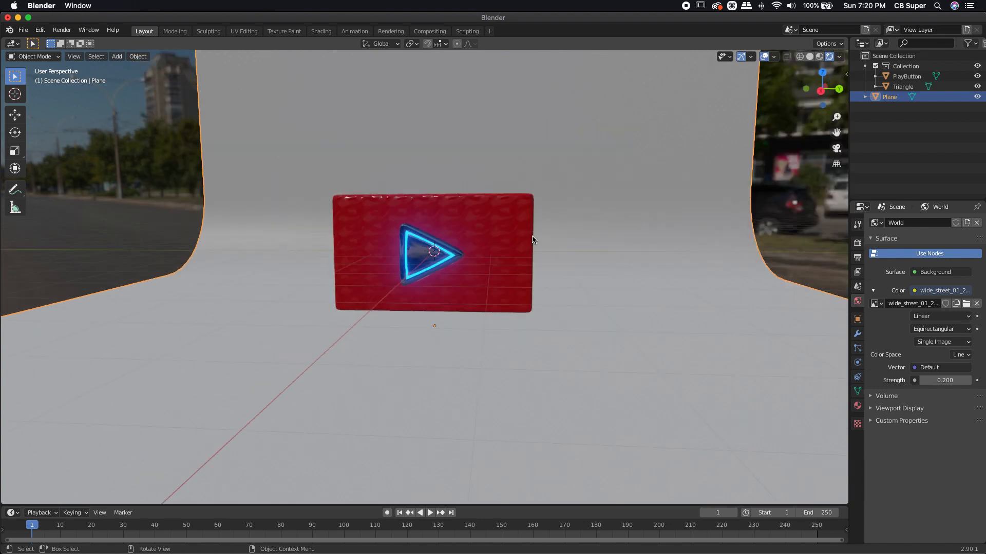
middle_click_drag(533, 238, 514, 268)
scroll(586, 272, "down", 3)
middle_click_drag(587, 272, 466, 280)
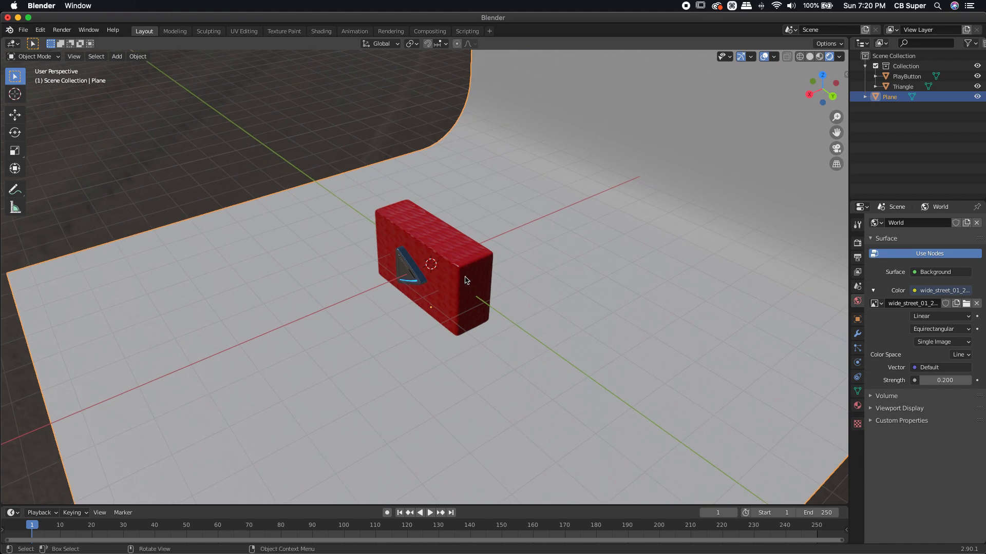
Step: Place the 3D cursor on the floor behind the play button and add a point light there
key("shift")
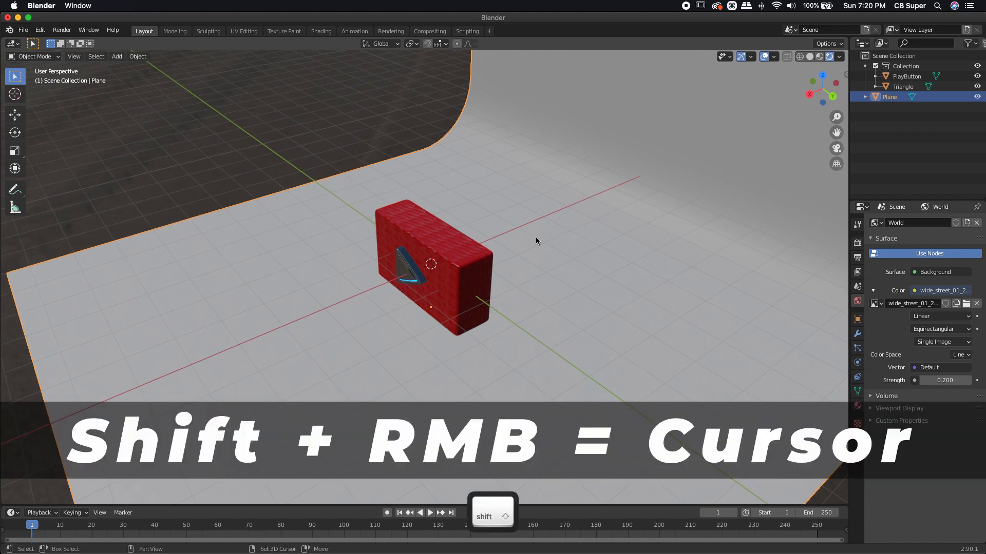
middle_click_drag(542, 237, 693, 219)
middle_click_drag(453, 219, 487, 223)
key("shift+a")
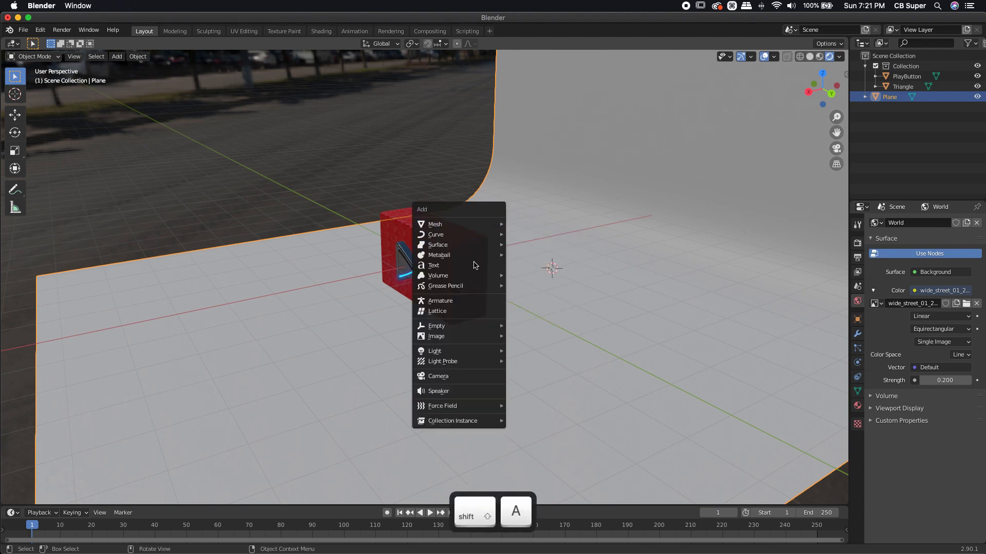
mouse_move(479, 351)
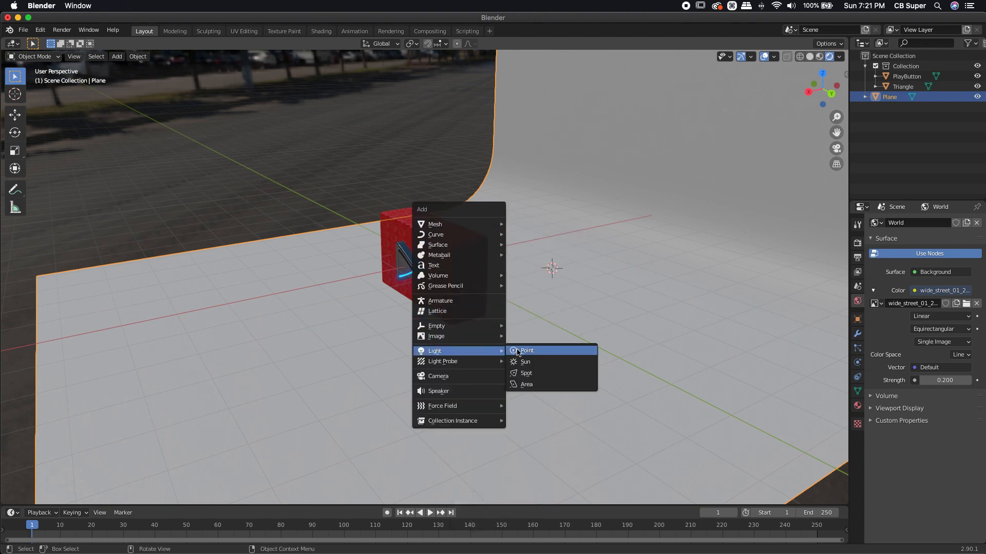
left_click(516, 351)
Step: Raise the point light along the global Z axis and move it back along X toward the back wall
middle_click_drag(587, 292, 607, 267)
key("g")
key("z")
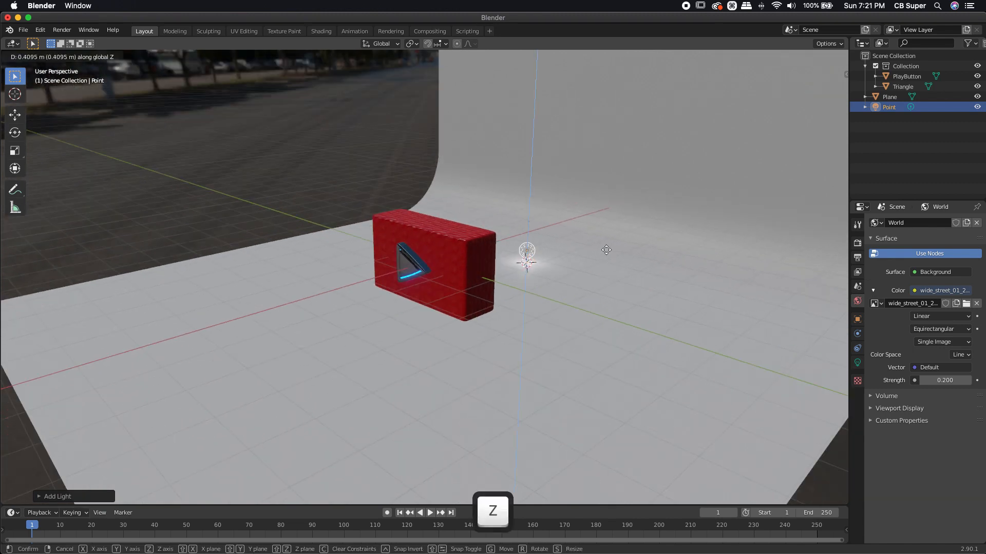
left_click(607, 237)
middle_click_drag(607, 238, 578, 246)
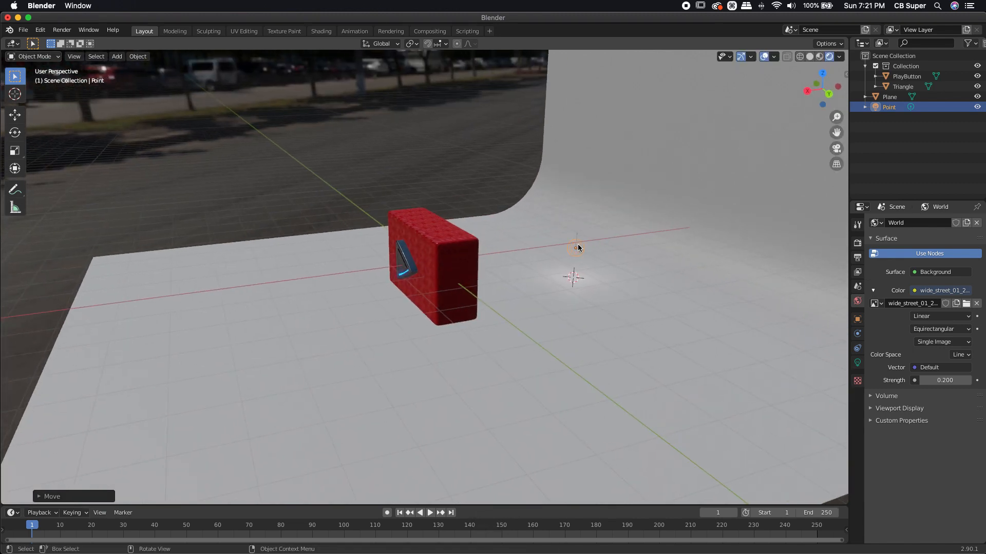
key("g")
key("x")
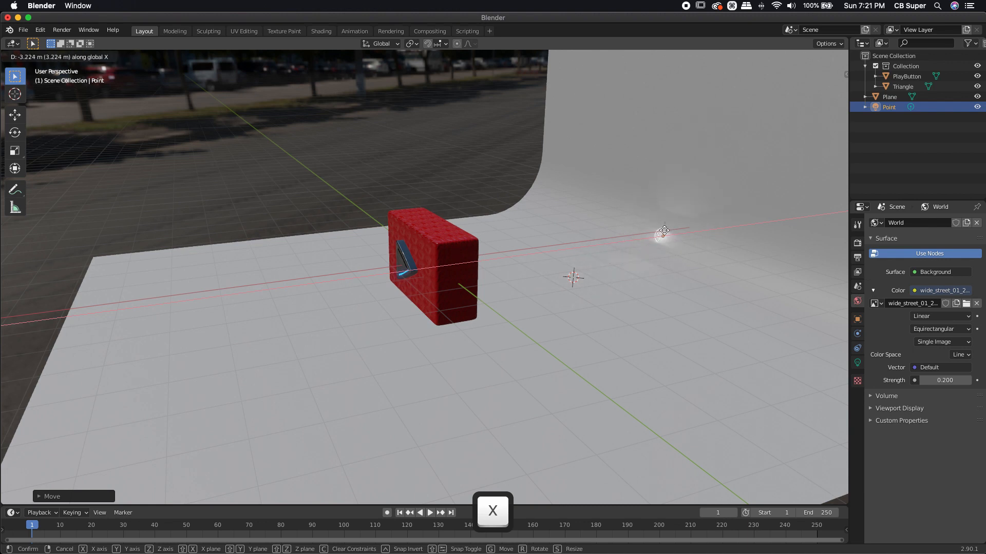
left_click(646, 235)
middle_click_drag(645, 235, 512, 249)
middle_click_drag(545, 187, 429, 189)
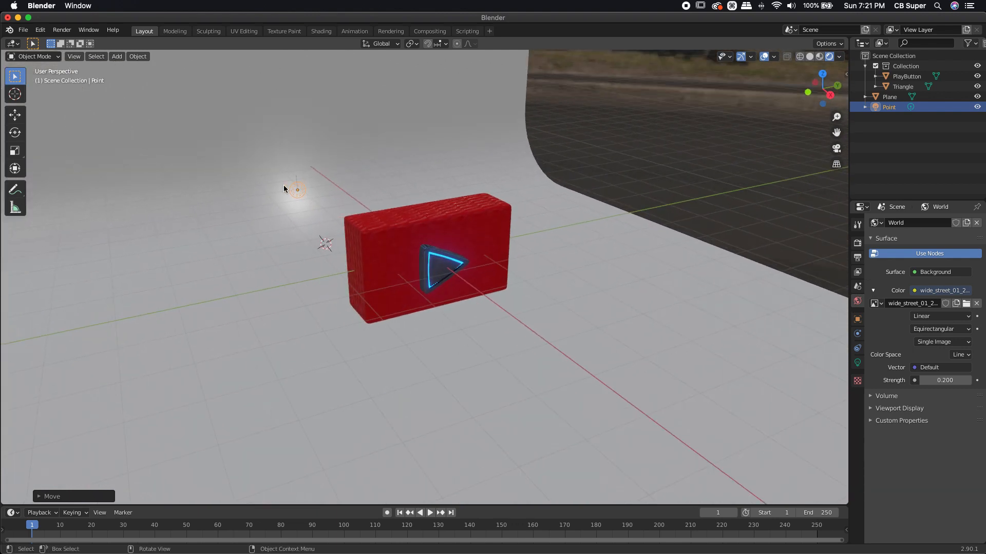
Step: Increase the point light's power to about 104.8 W
left_click(858, 363)
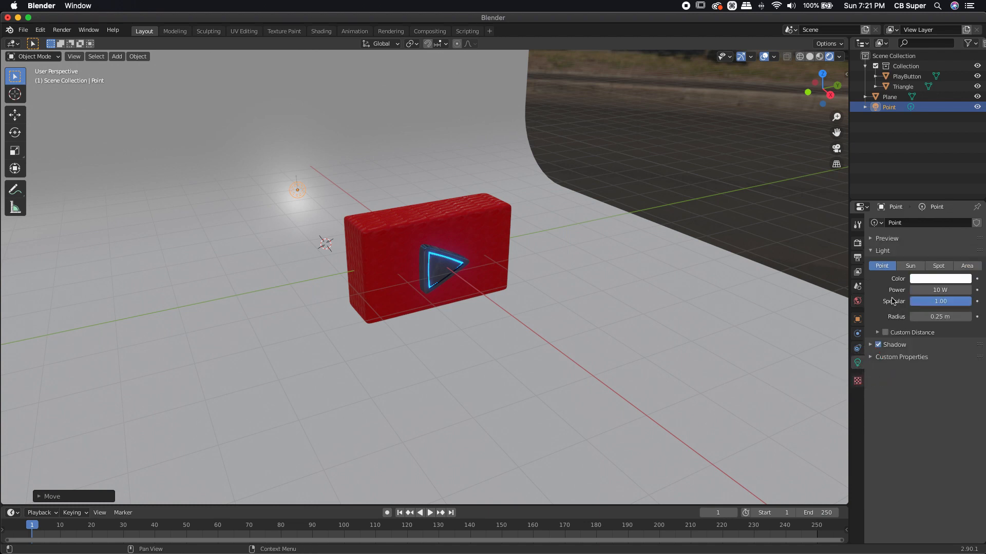
left_click_drag(940, 290, 978, 290)
middle_click_drag(83, 171, 293, 192)
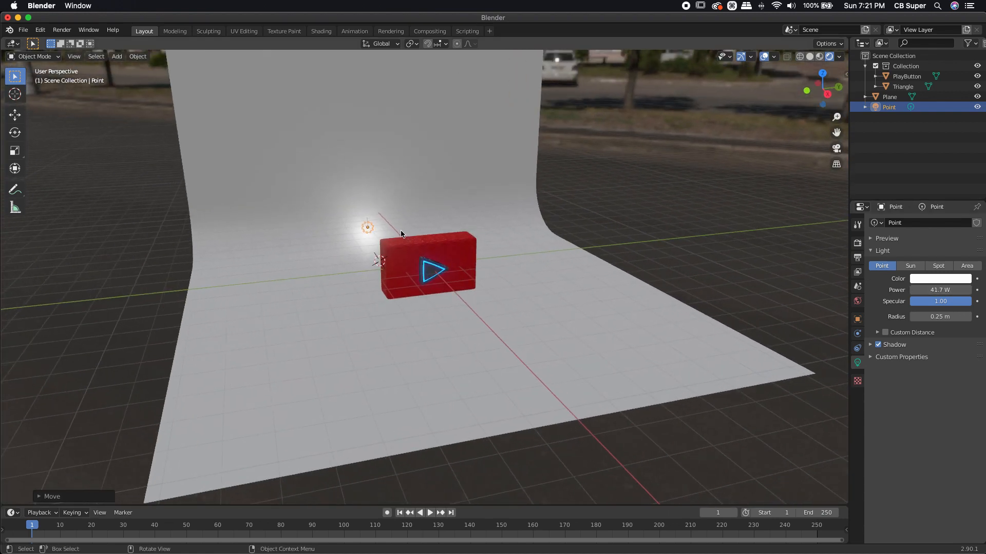
left_click_drag(940, 290, 974, 290)
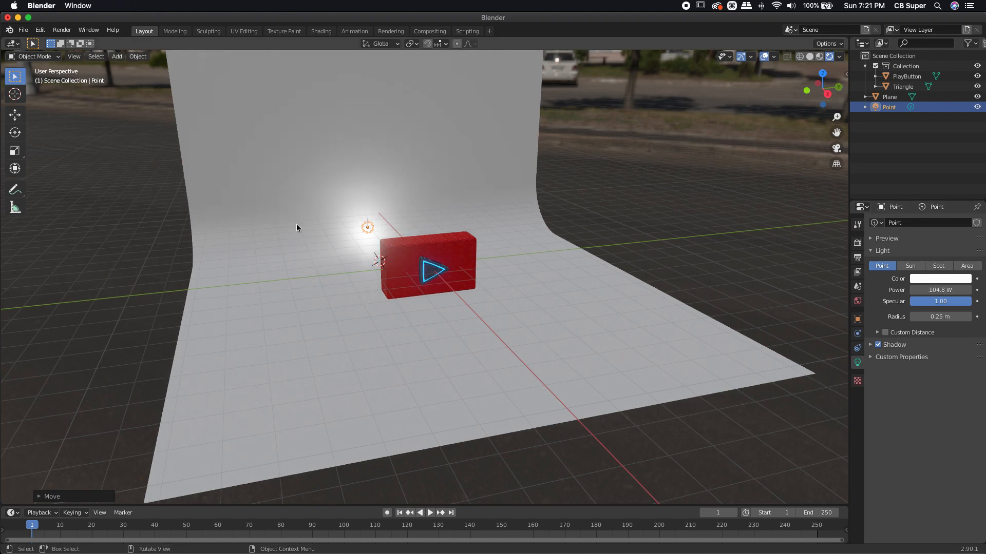
Step: Add a camera and align it to a close front view of the play button
mouse_move(474, 309)
middle_mouse_down()
mouse_move(433, 287)
mouse_move(478, 288)
mouse_move(478, 302)
middle_mouse_up()
scroll(433, 286, "up", 3)
scroll(433, 287, "up", 1)
scroll(478, 292, "up", 1)
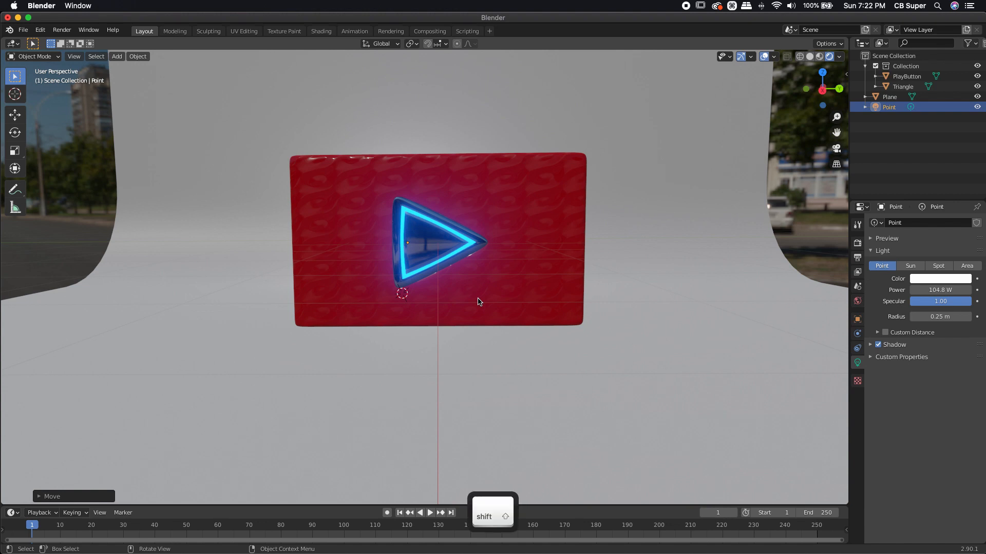
key("shift+a")
left_click(427, 326)
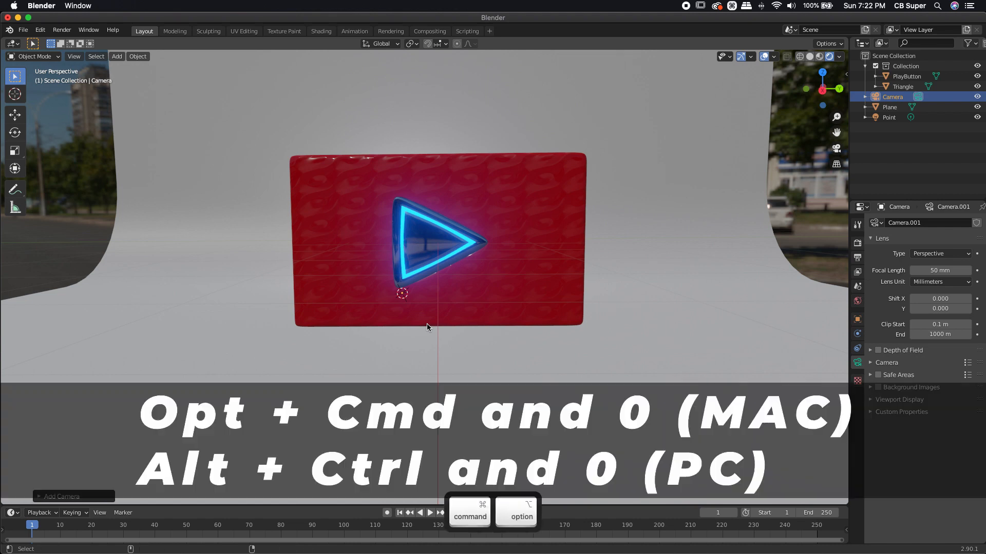
key("super+alt+0")
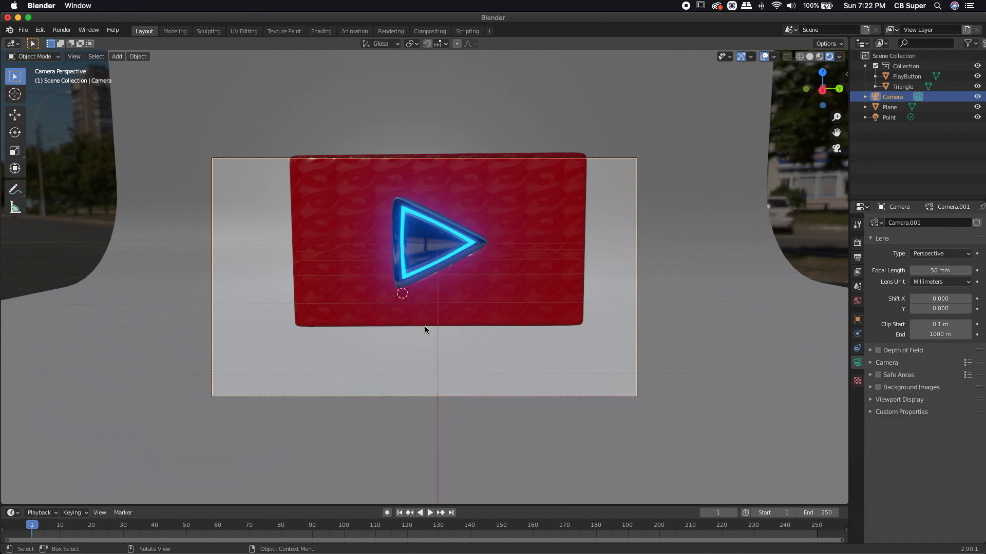
Step: Use walk navigation to reposition the camera so the whole play button sits centered within its frame
key("shift+grave")
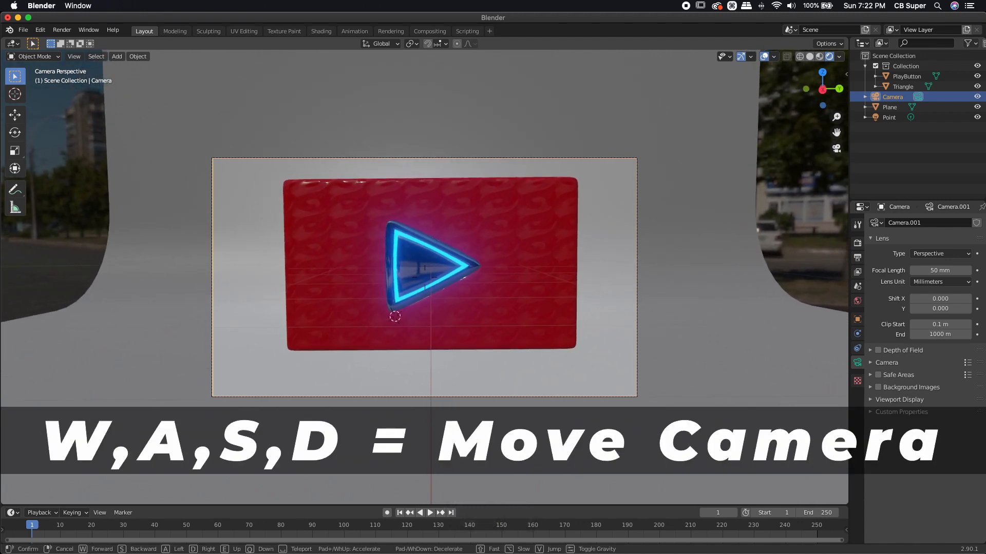
key("a")
key("d")
key("w")
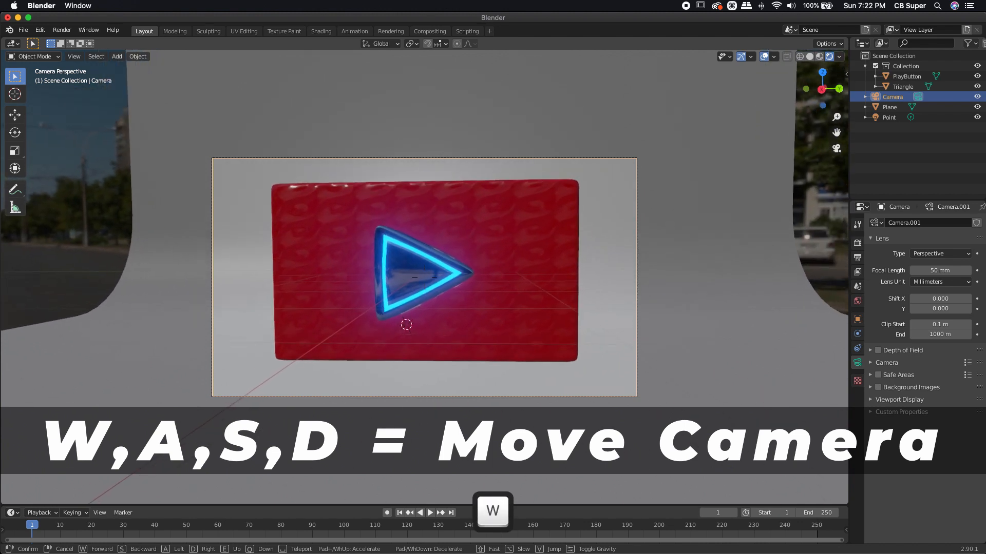
key("a")
key("s")
key("d")
key("a")
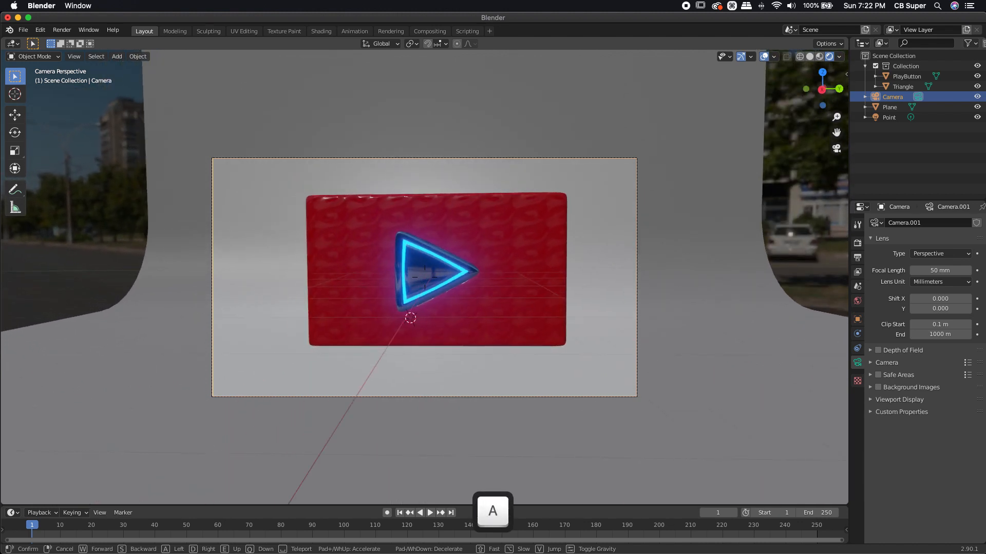
key("d")
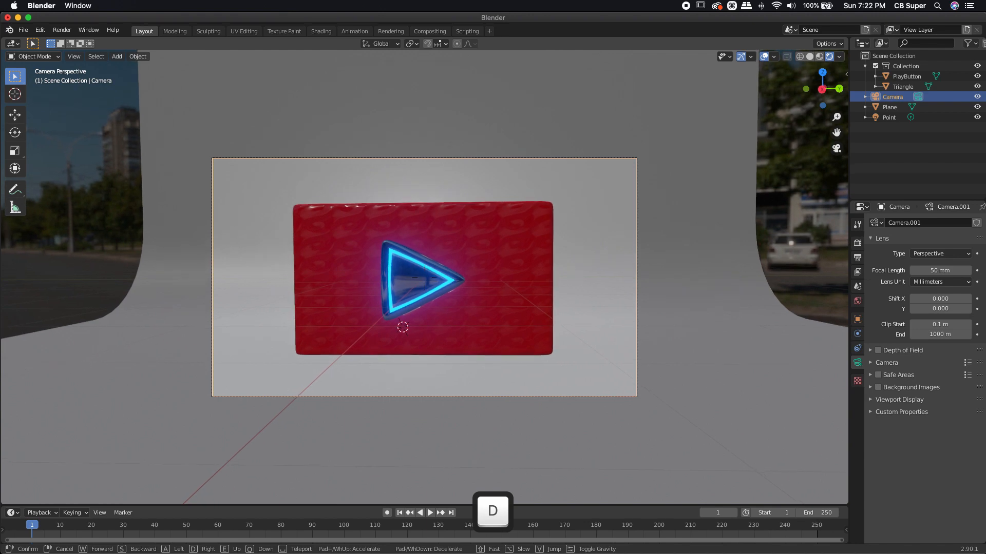
left_click(425, 281)
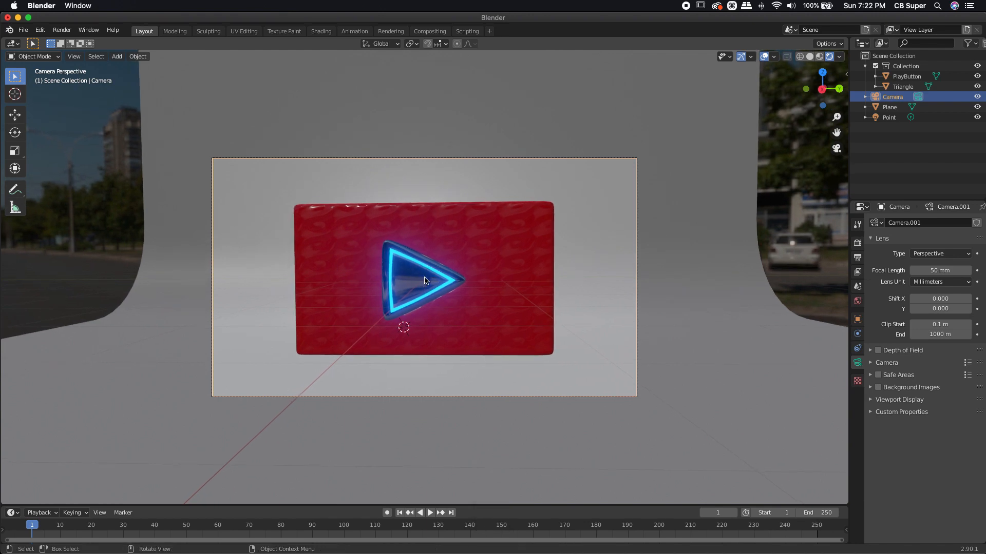
Step: Check the play button's framing by switching between a free perspective and the camera view
middle_click_drag(425, 281, 590, 307)
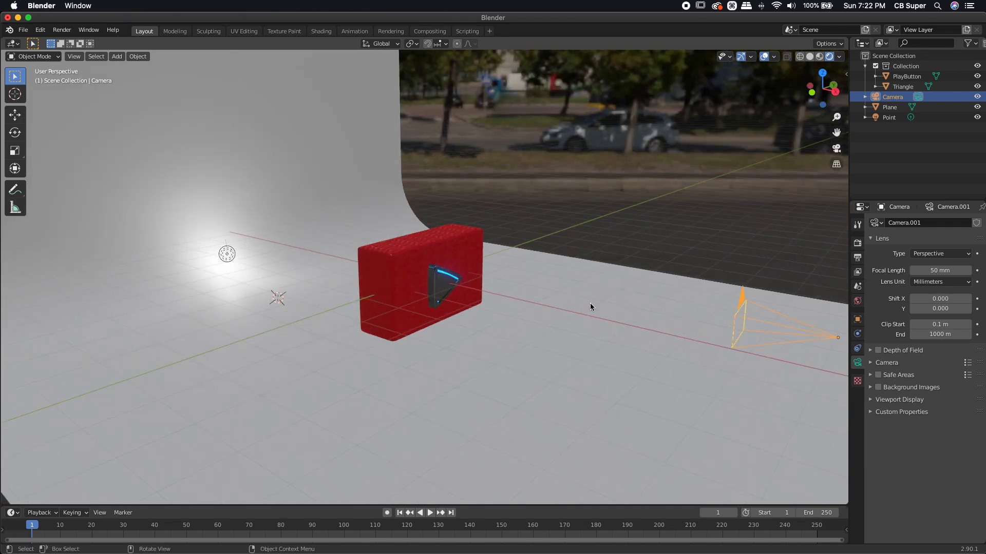
key("KP_0")
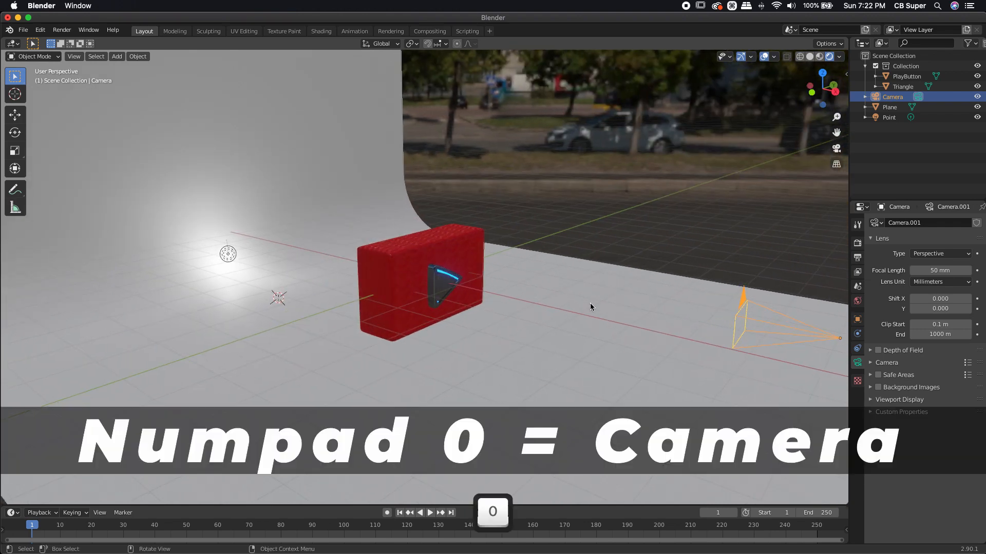
middle_click_drag(590, 307, 683, 275)
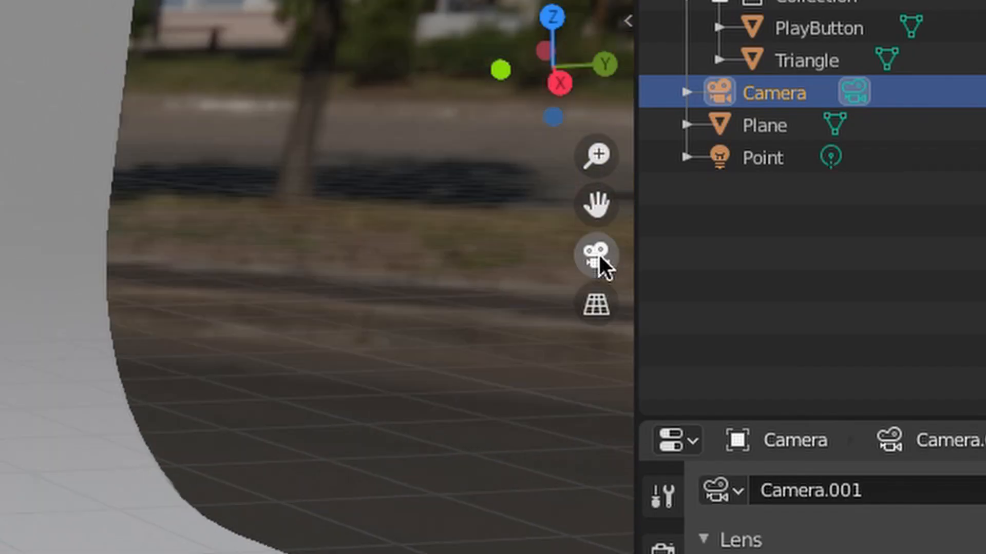
left_click(596, 255)
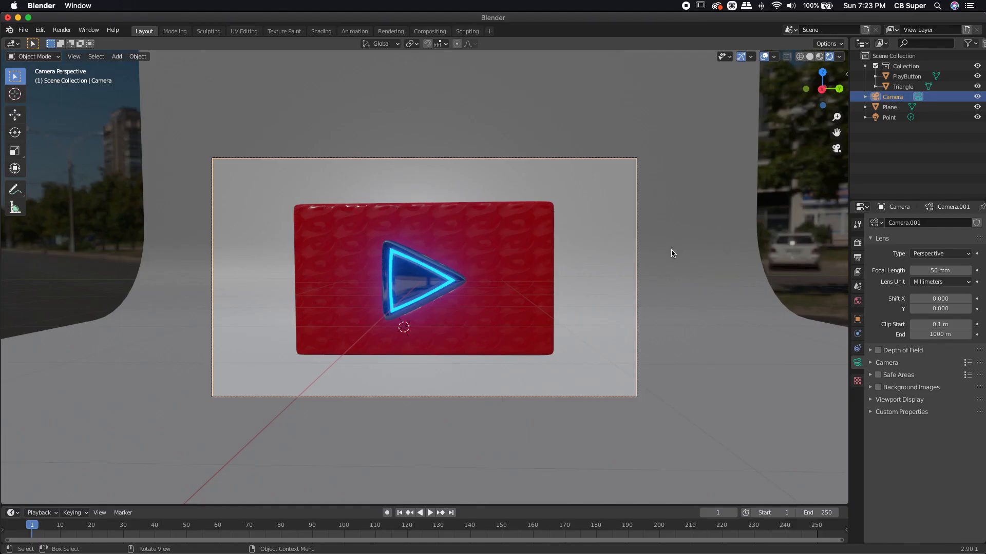
Step: Place the 3D cursor on the floor in front of the play button and add an area light there
middle_click_drag(266, 319, 321, 350)
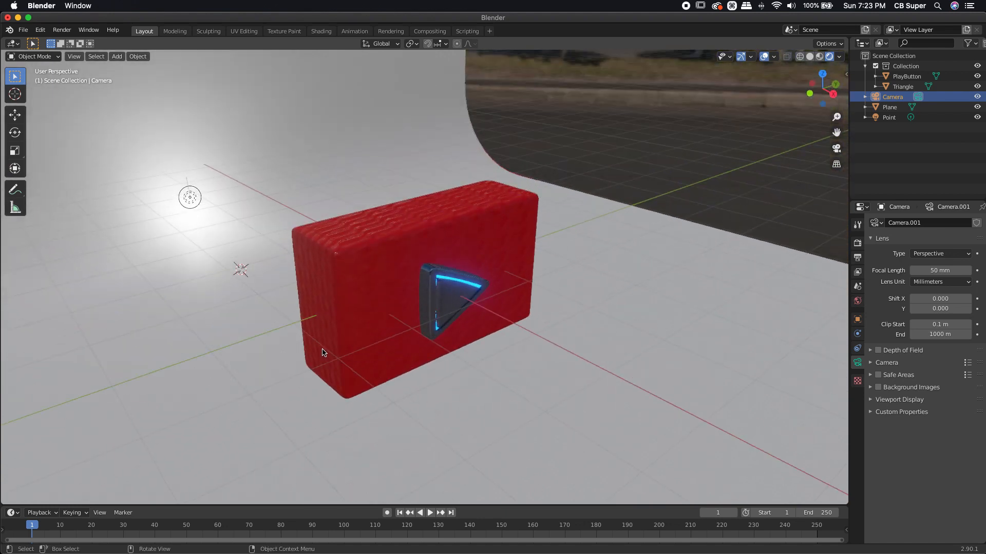
scroll(402, 361, "down", 4)
middle_click_drag(402, 361, 483, 430)
key("shift")
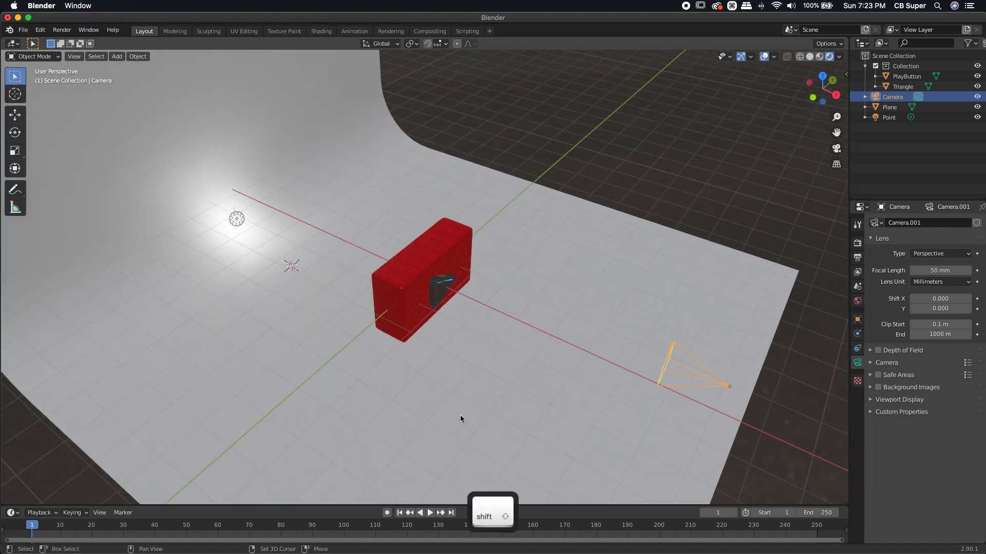
right_click(464, 420, "shift")
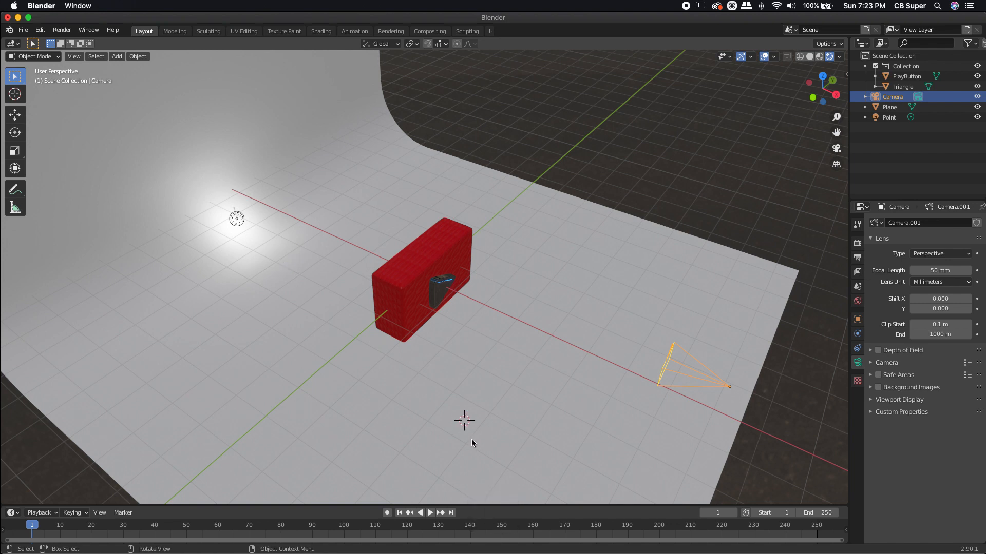
key("shift+a")
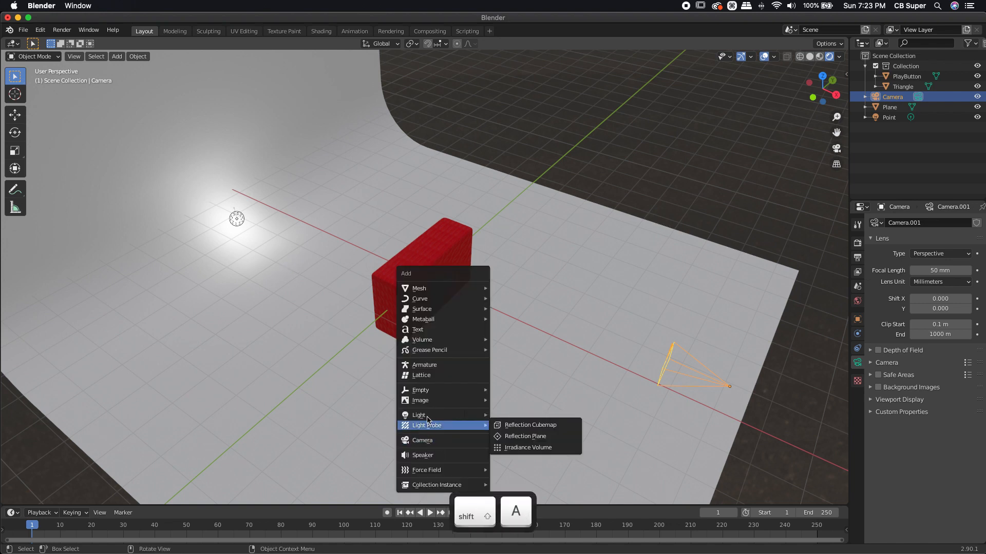
mouse_move(425, 417)
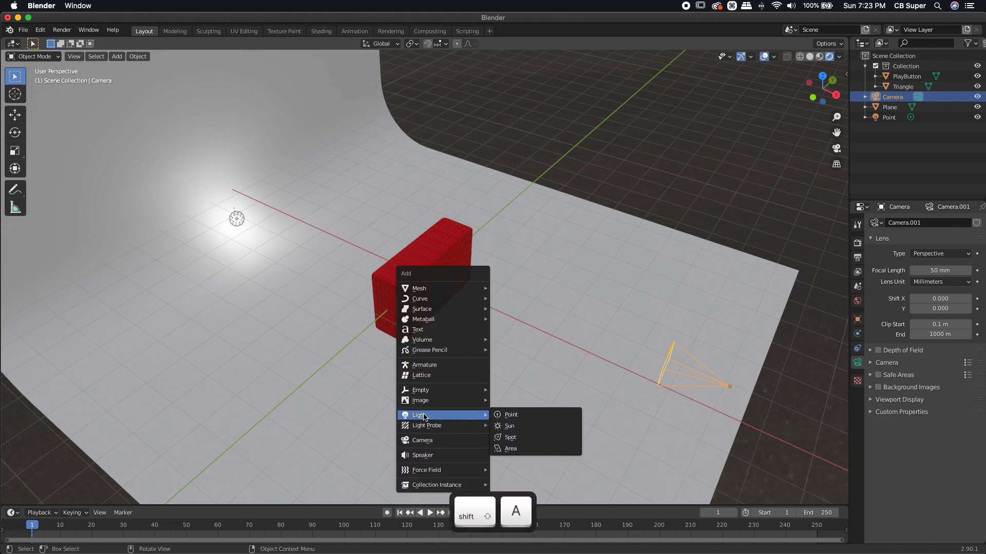
left_click(508, 449)
middle_click_drag(529, 433, 538, 429)
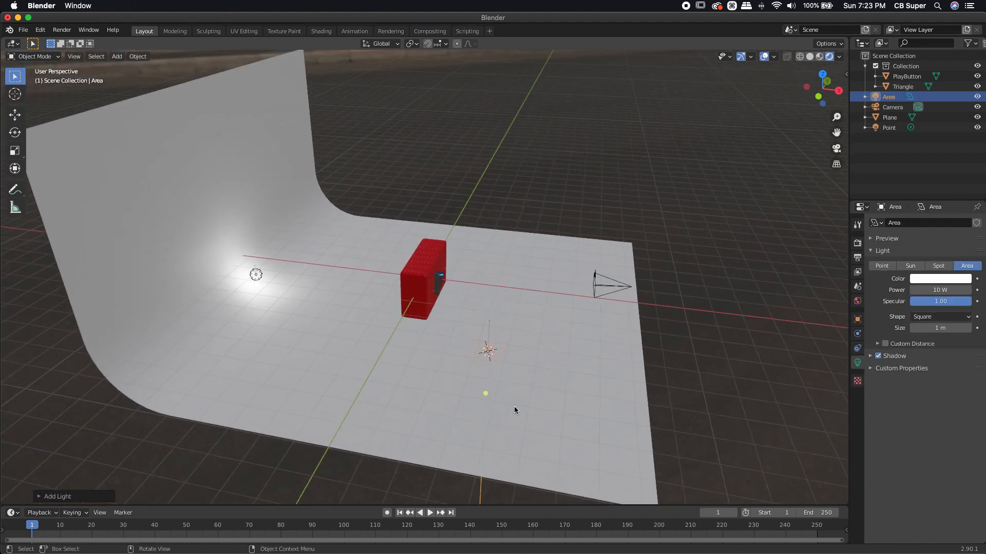
Step: Raise the new area light along the global Z axis above the floor to about the play button's height
key("g")
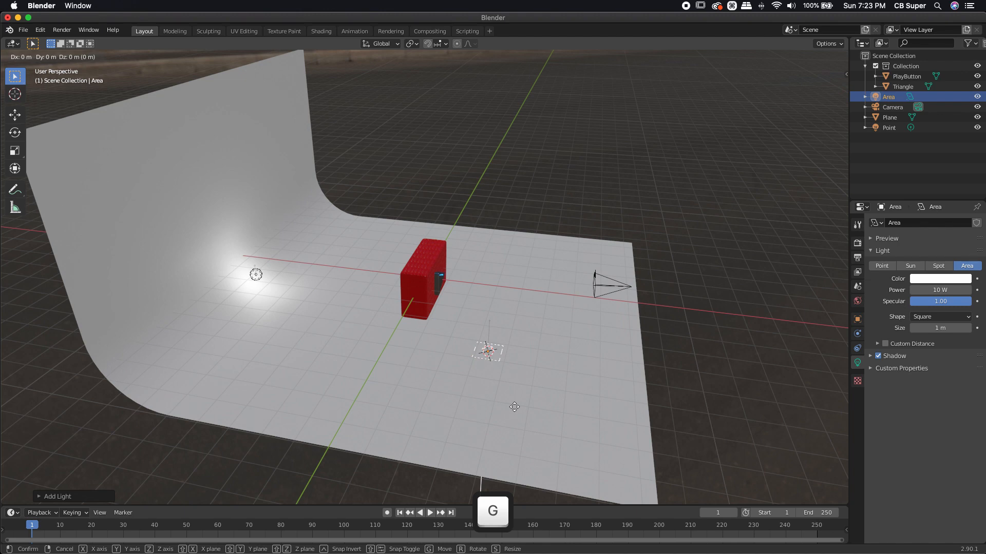
key("z")
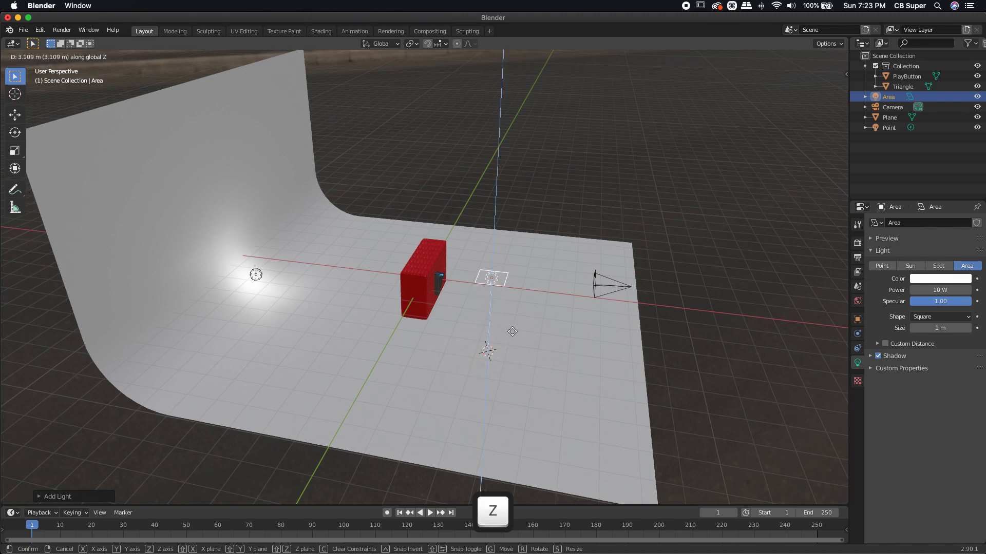
left_click(511, 319)
Step: Aim the area light at the front of the play button and enlarge it to about 3.64 m
mouse_move(511, 319)
middle_mouse_down()
mouse_move(479, 291)
mouse_move(497, 311)
middle_mouse_up()
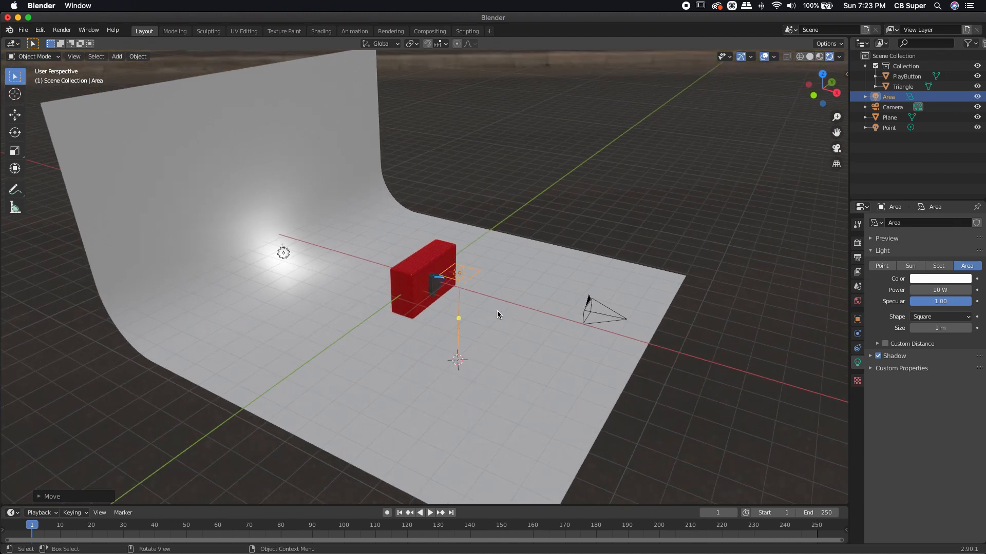
left_click_drag(459, 319, 432, 280)
middle_click_drag(432, 280, 433, 356)
left_click_drag(413, 256, 420, 211)
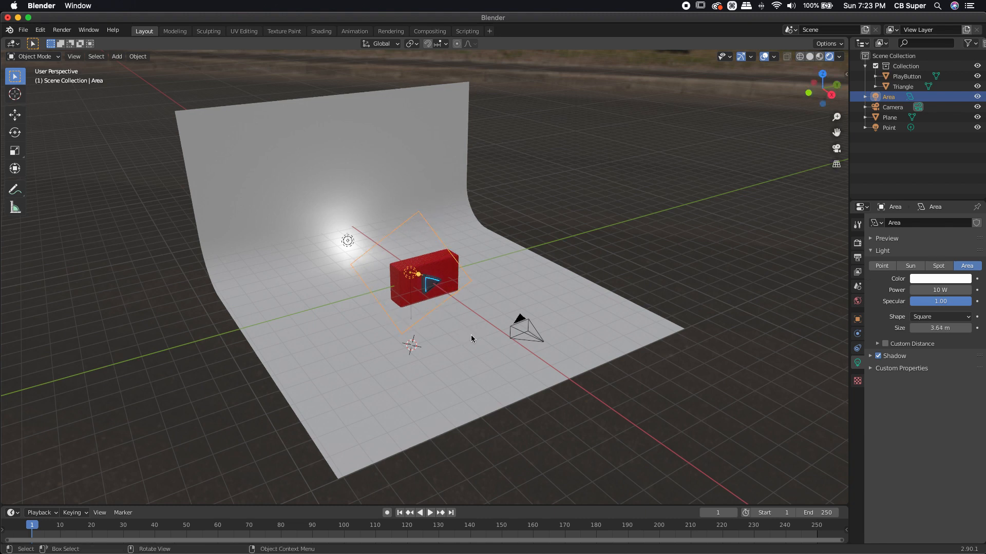
Step: Change the area light's shape to Disk and increase its power to about 31.3 W while looking through the camera
left_click(927, 317)
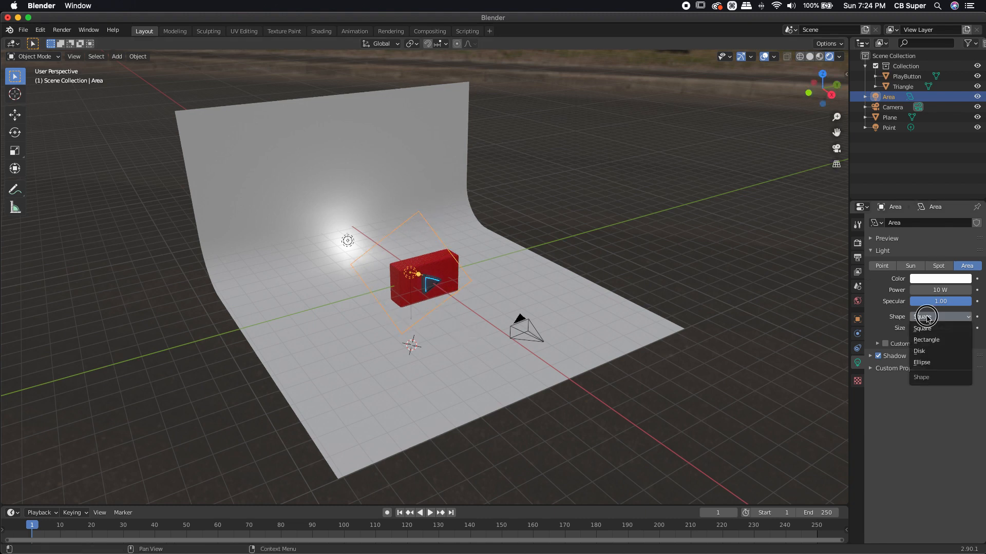
left_click(918, 351)
middle_click_drag(544, 288, 395, 323)
key("0")
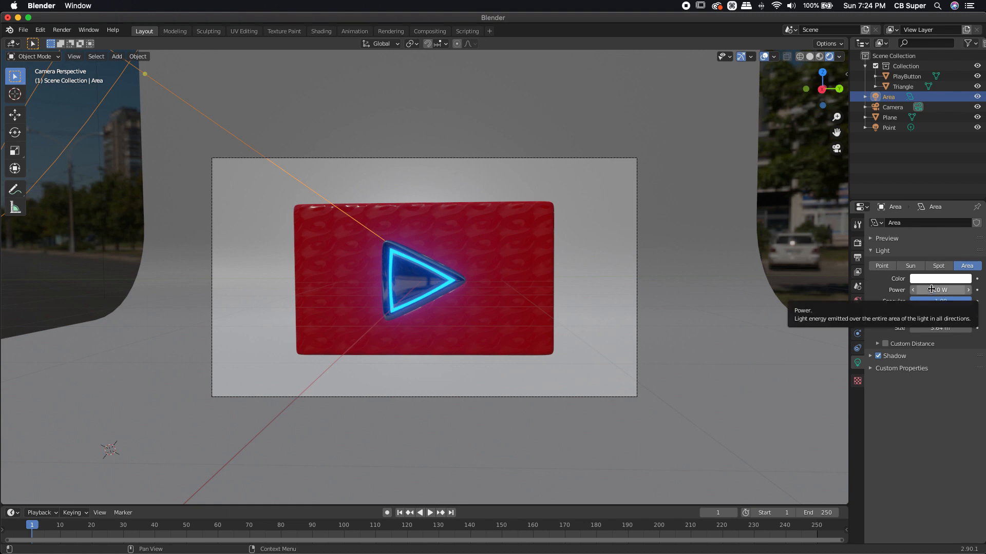
left_click_drag(937, 290, 982, 290)
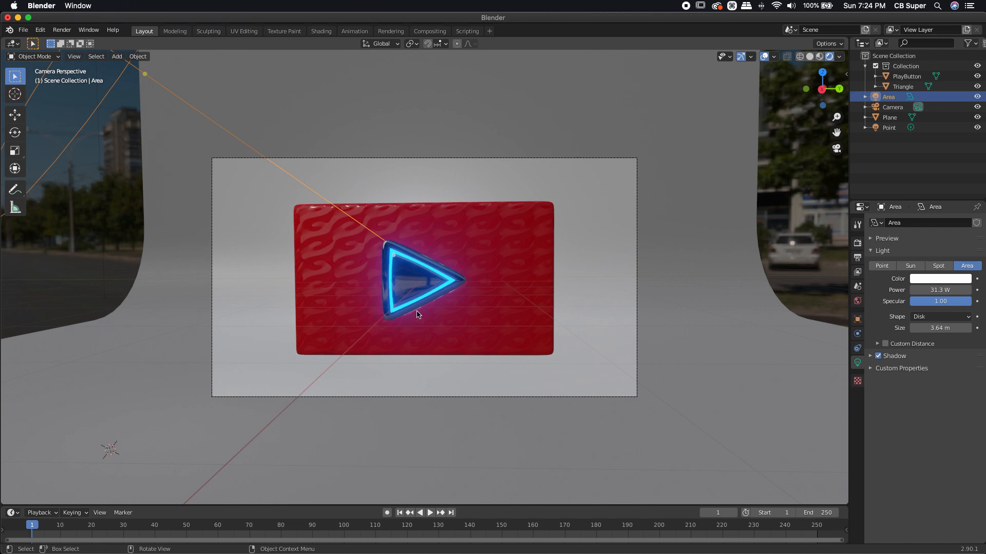
Step: Examine the area light's reflections on the triangle and red body up close, comparing the light hidden and shown
scroll(385, 251, "up", 4)
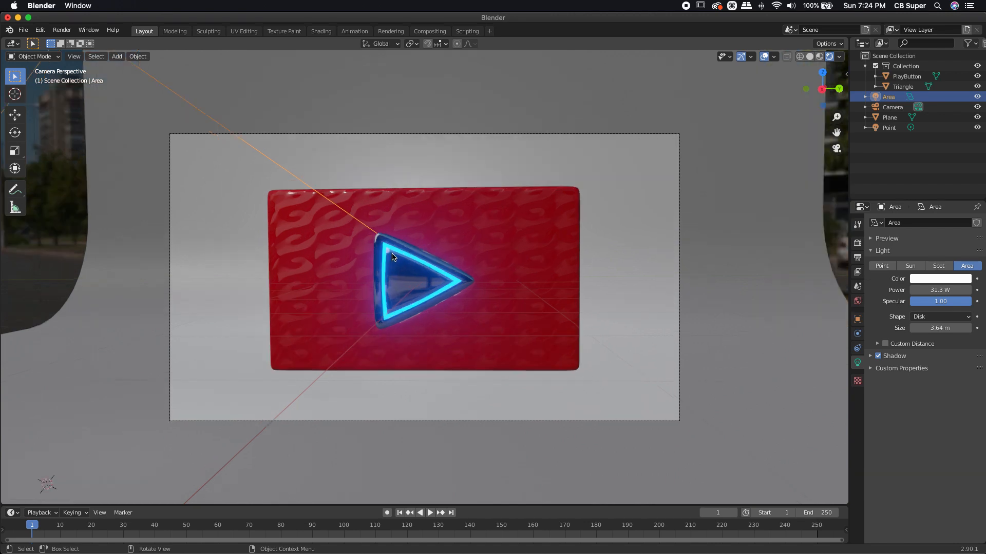
scroll(373, 238, "up", 2)
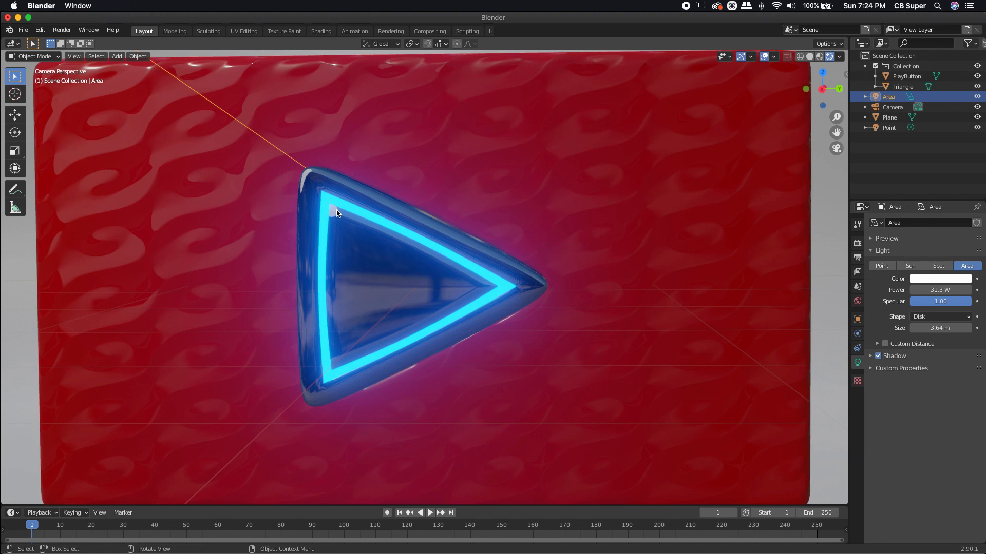
scroll(328, 232, "down", 6)
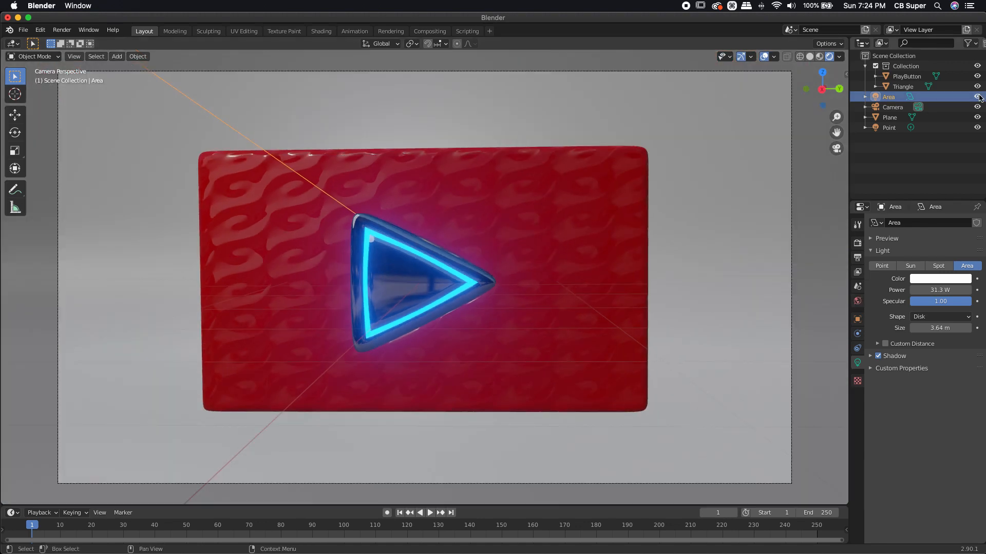
left_click(977, 96)
left_click(977, 97)
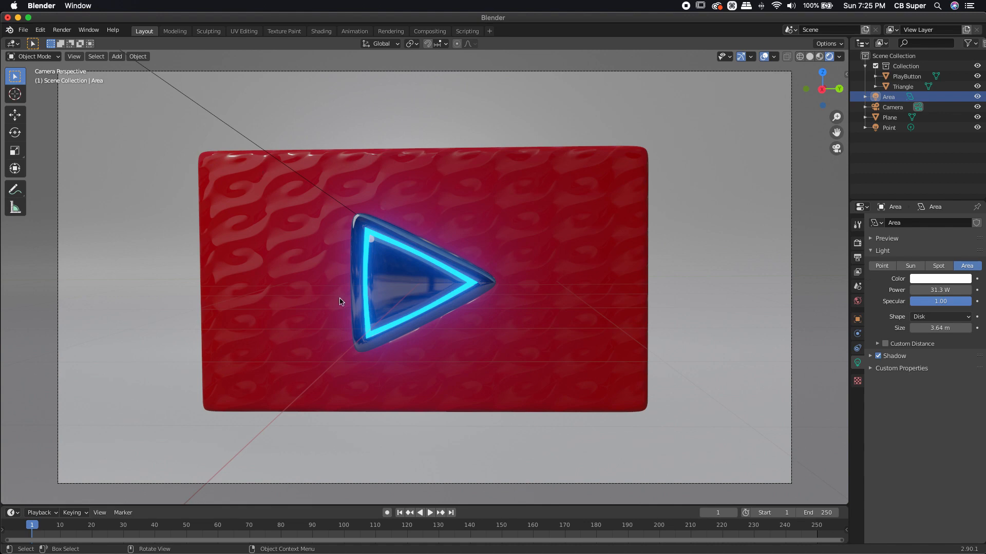
Step: Place the 3D cursor on the floor on the play button's other side and add a second area light there
scroll(481, 355, "down", 3)
middle_click_drag(482, 354, 442, 389)
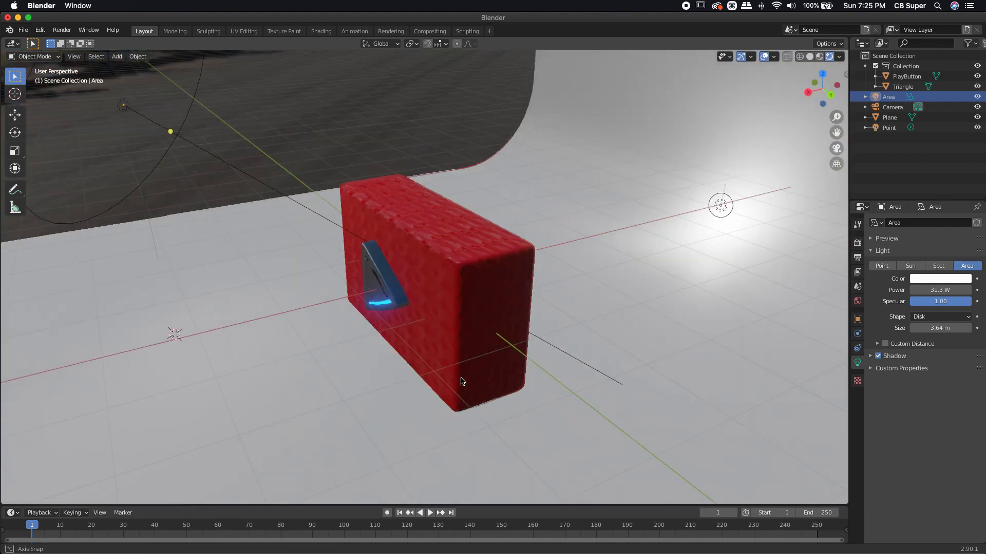
scroll(442, 386, "down", 5)
scroll(446, 385, "up", 3)
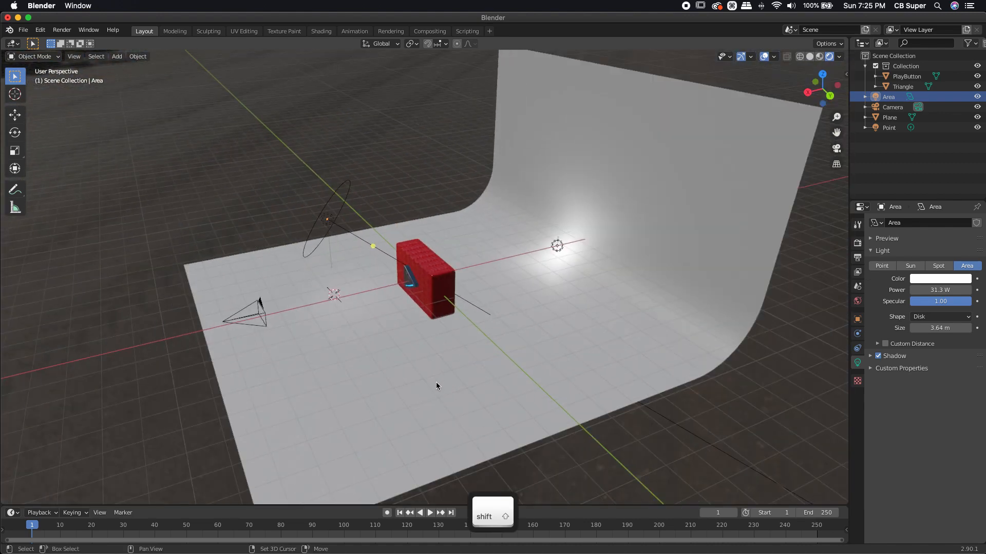
right_click(427, 396, "shift")
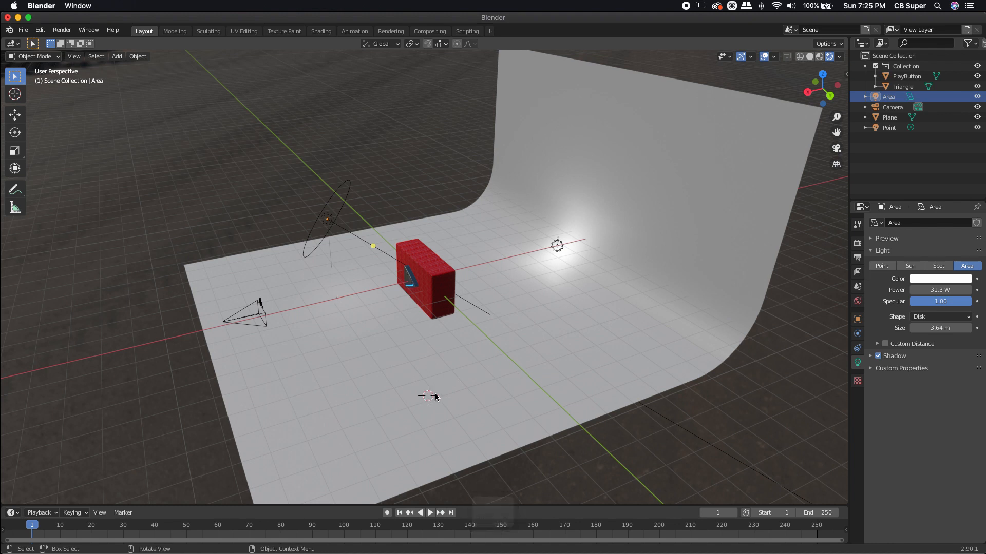
key("shift+a")
mouse_move(427, 395)
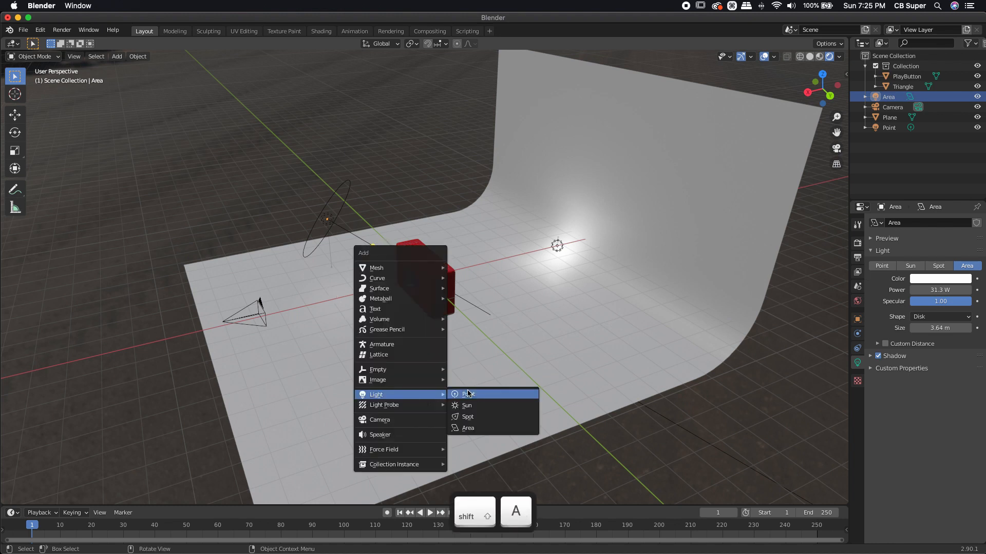
left_click(462, 427)
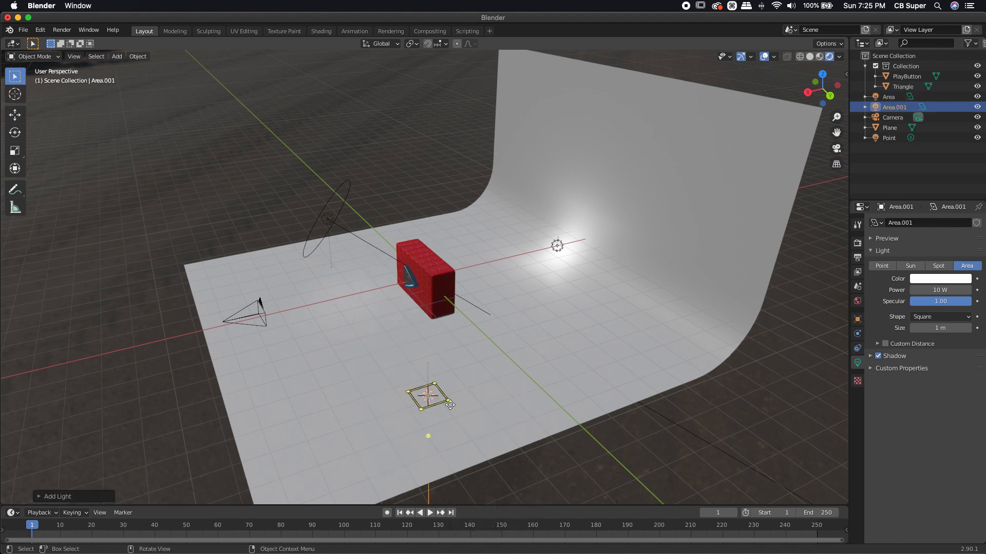
Step: Raise the second area light along the global Z axis above the floor
key("g")
key("z")
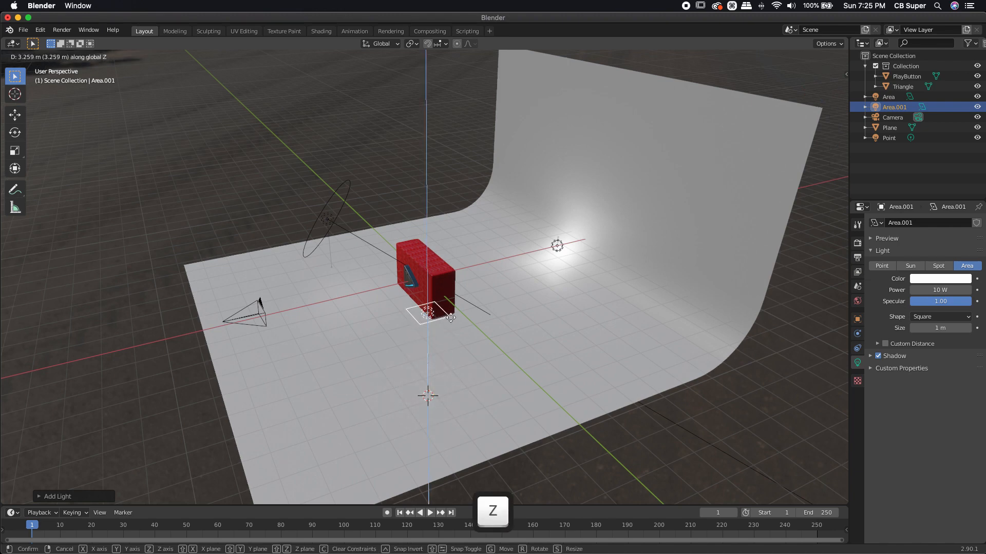
left_click(417, 355)
Step: Aim the second area light at the play button and enlarge it to about 1.52 m
middle_click_drag(417, 355, 475, 347)
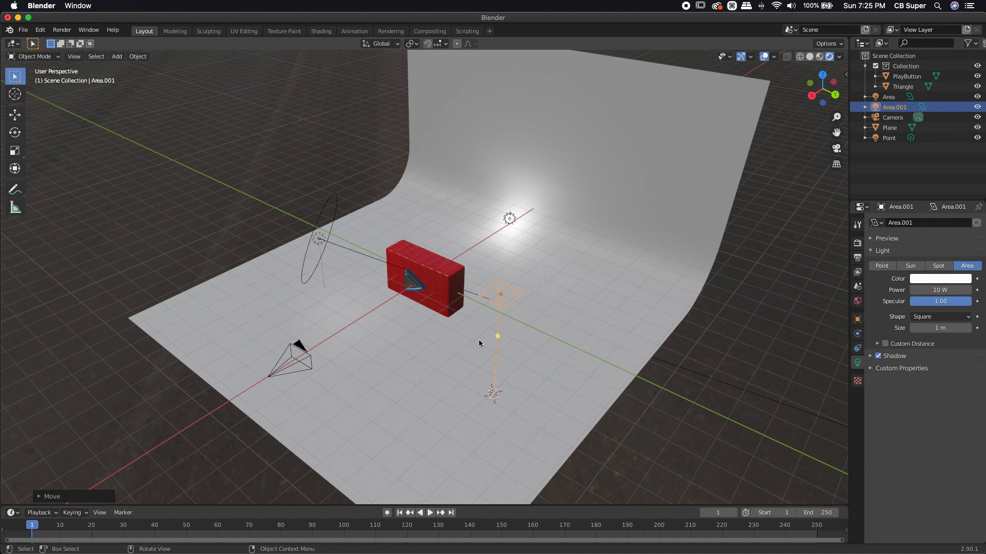
left_click_drag(499, 335, 438, 276)
middle_click_drag(580, 300, 432, 282)
left_click_drag(433, 281, 443, 259)
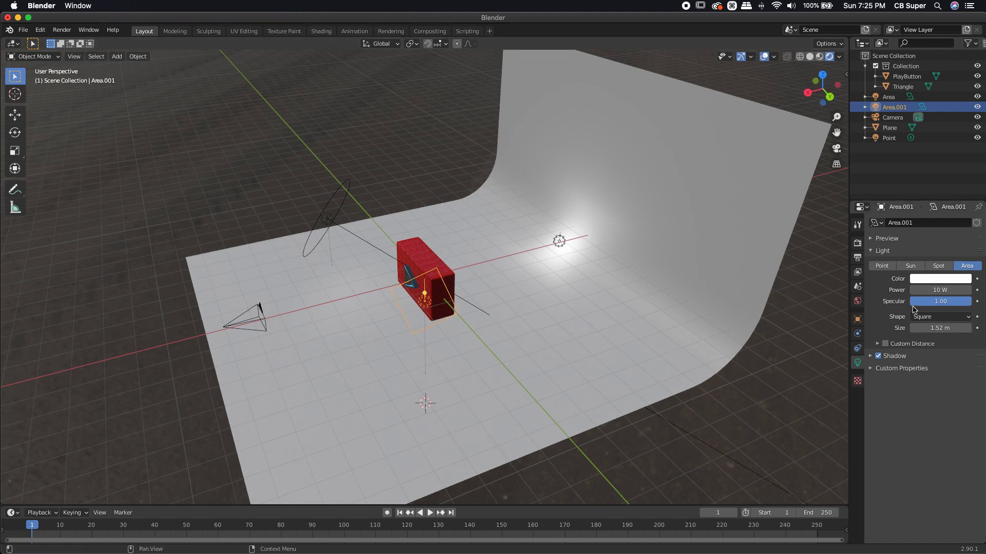
Step: Color the second area light saturated blue, increase its power to about 113.9 W, and compare the camera view with it hidden and shown
key("0")
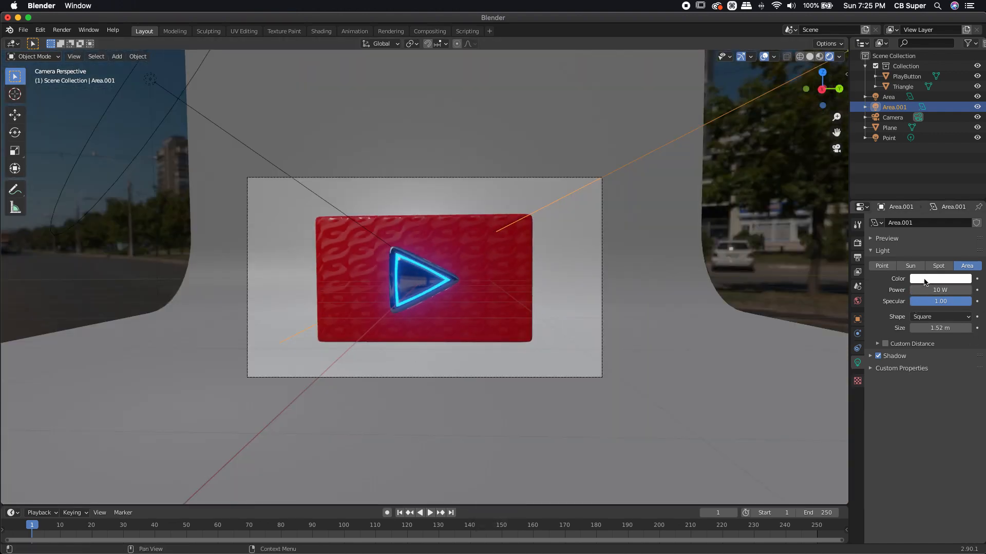
left_click(927, 278)
left_click_drag(940, 163, 949, 158)
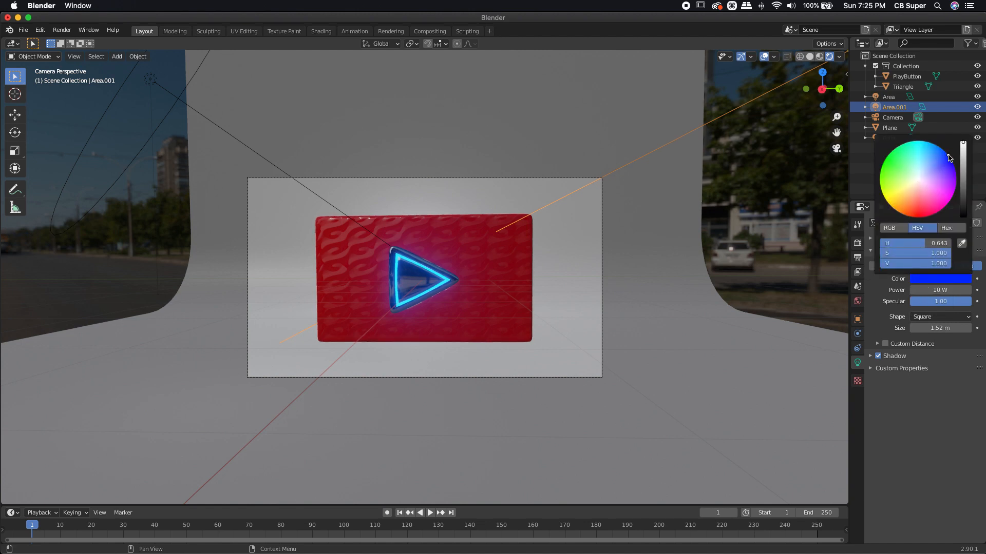
mouse_move(940, 290)
left_mouse_down()
mouse_move(966, 290)
mouse_move(944, 290)
left_mouse_up()
left_click(940, 290)
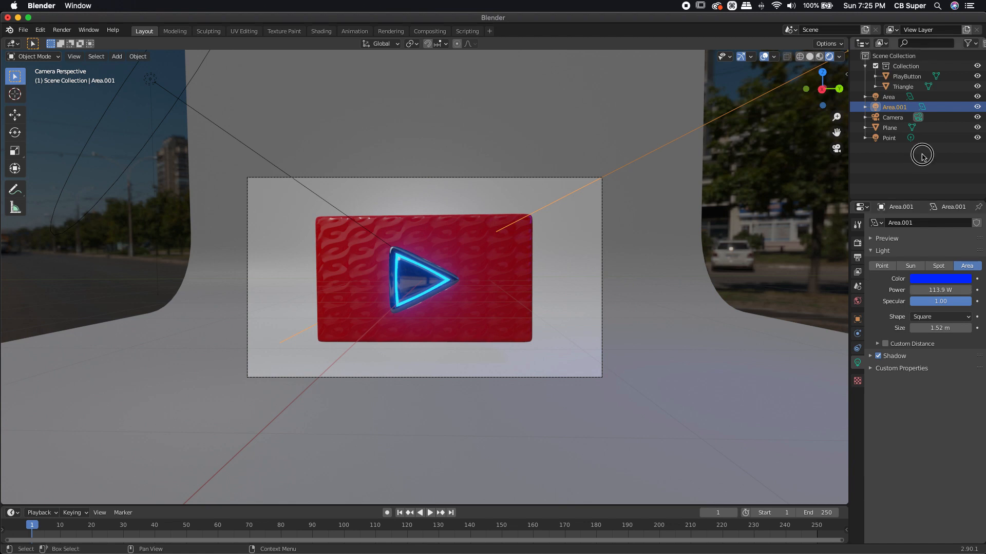
left_click(977, 107)
left_click(977, 107)
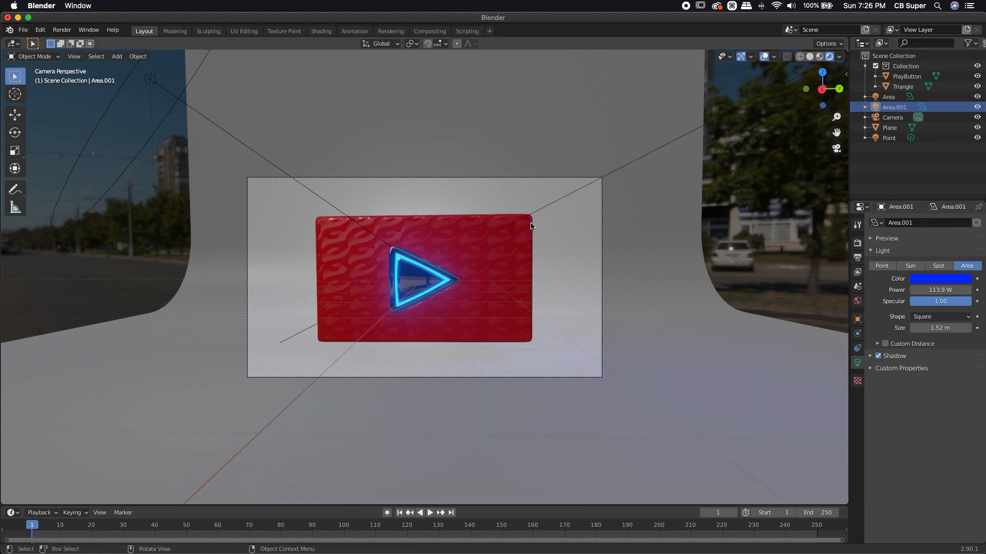
Step: Reposition the second area light nearer the camera's side of the play button and check the lighting through the camera
middle_click_drag(596, 250, 406, 294)
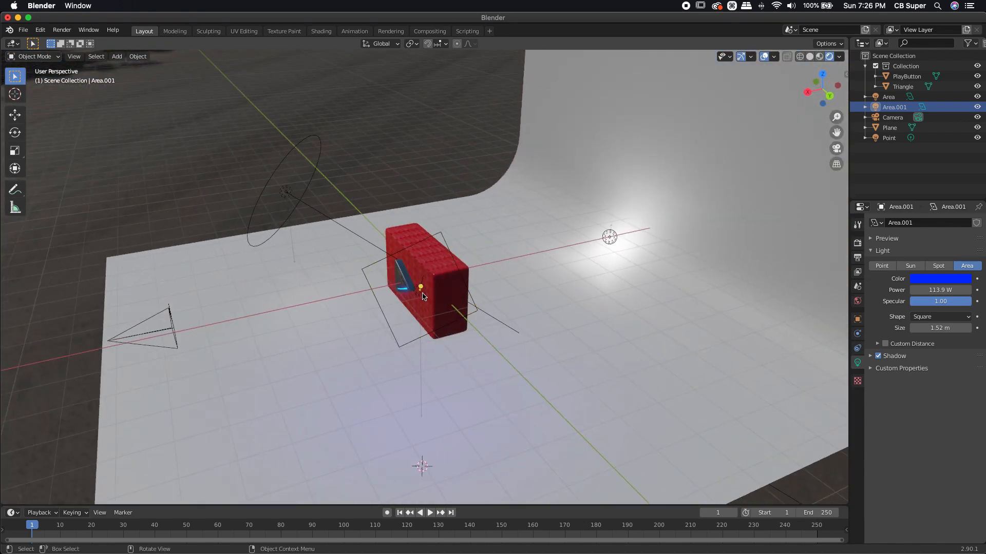
key("g")
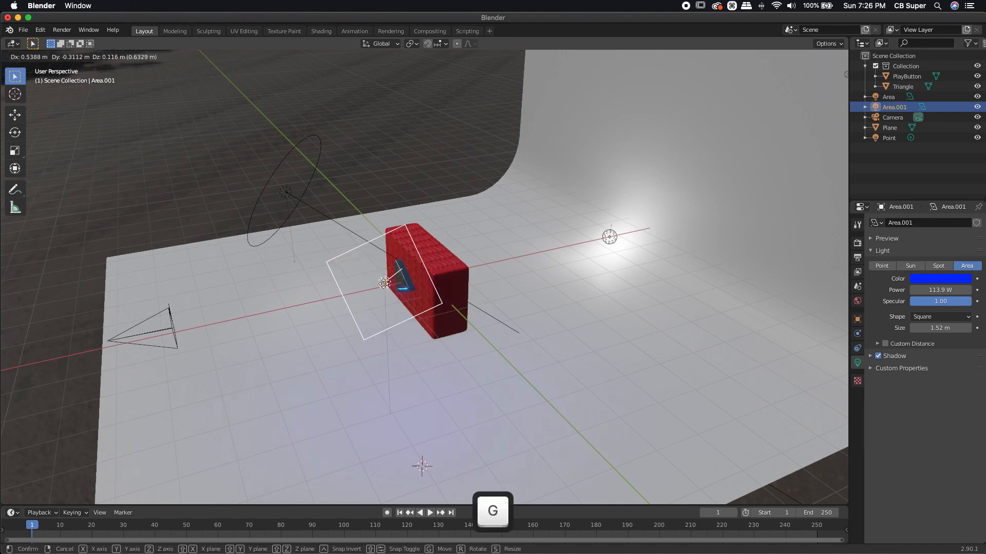
left_click(398, 286)
middle_click_drag(397, 286, 473, 303)
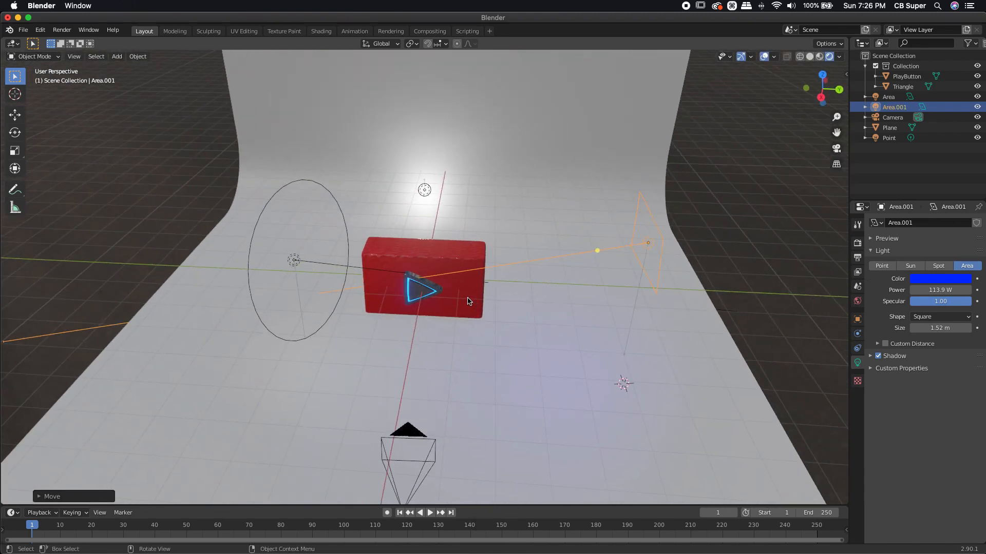
key("KP_0")
scroll(429, 301, "up", 2)
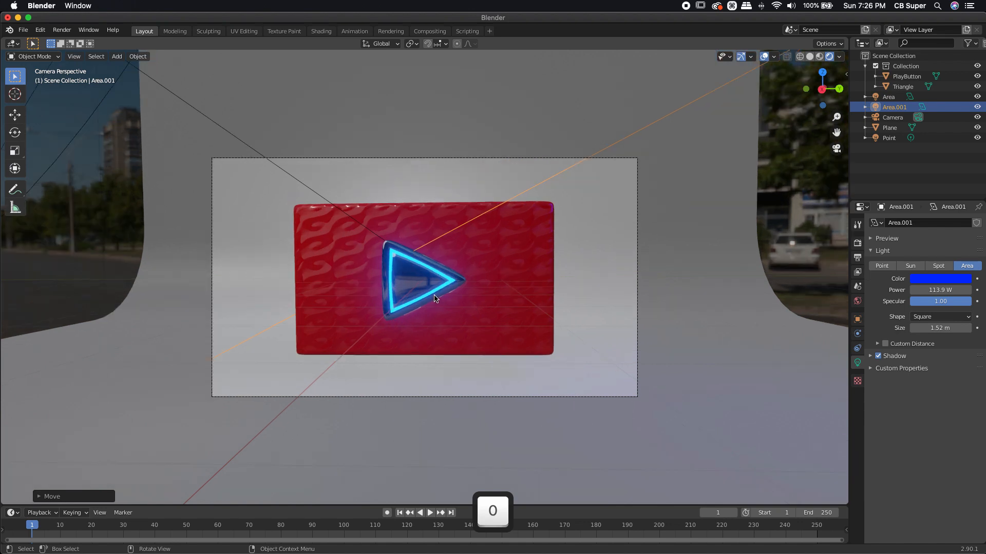
Step: Increase the blue area light's power to about 287.5 W and compare the camera view with the light hidden and shown
mouse_move(941, 290)
left_mouse_down()
mouse_move(981, 291)
mouse_move(931, 291)
left_mouse_up()
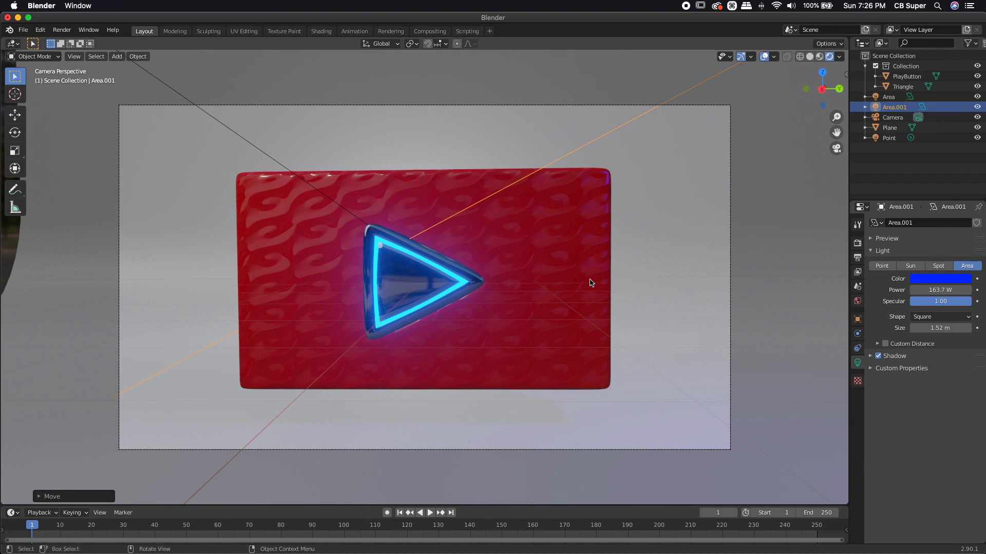
left_click_drag(940, 290, 955, 290)
left_click(978, 107)
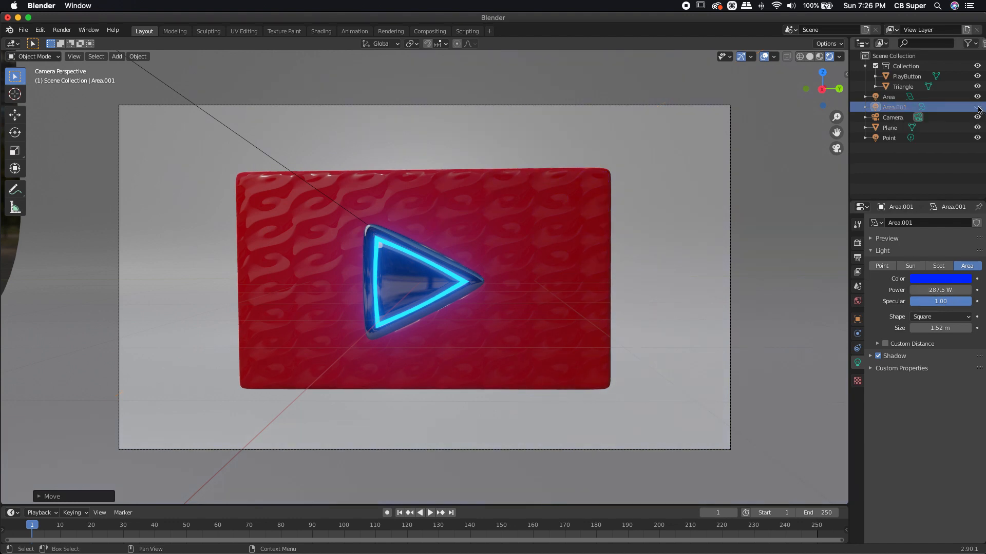
left_click(977, 107)
left_click(977, 108)
left_click(978, 107)
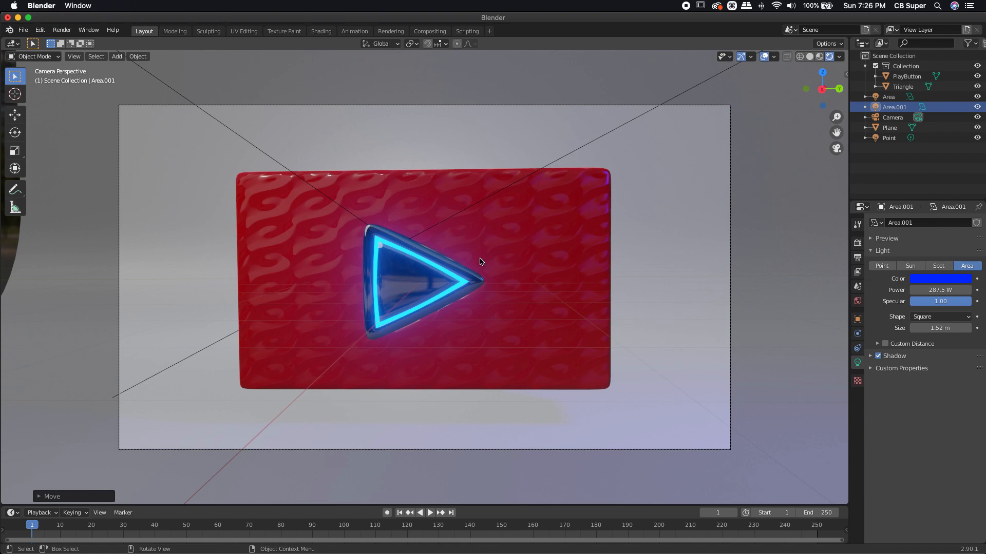
Step: Set the scene's color management Look to Very High Contrast in the render settings
middle_click_drag(601, 299, 573, 303)
scroll(573, 303, "down", 5)
middle_click_drag(513, 303, 457, 298)
scroll(457, 297, "up", 7)
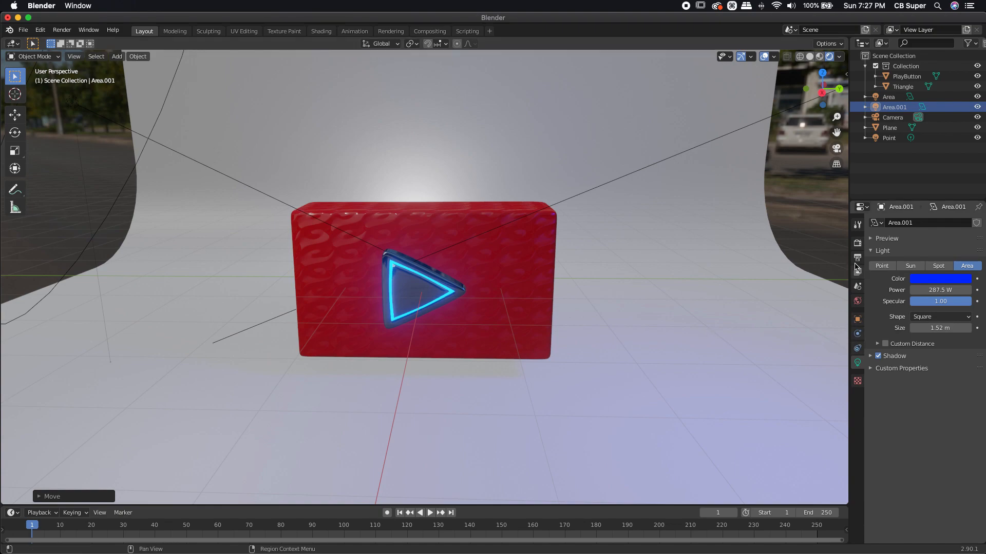
left_click(857, 244)
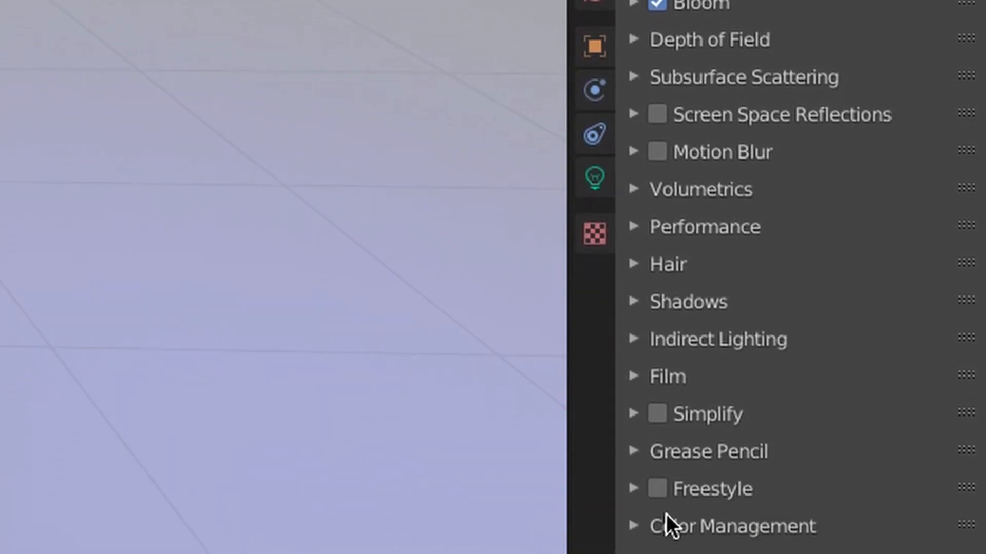
left_click(657, 525)
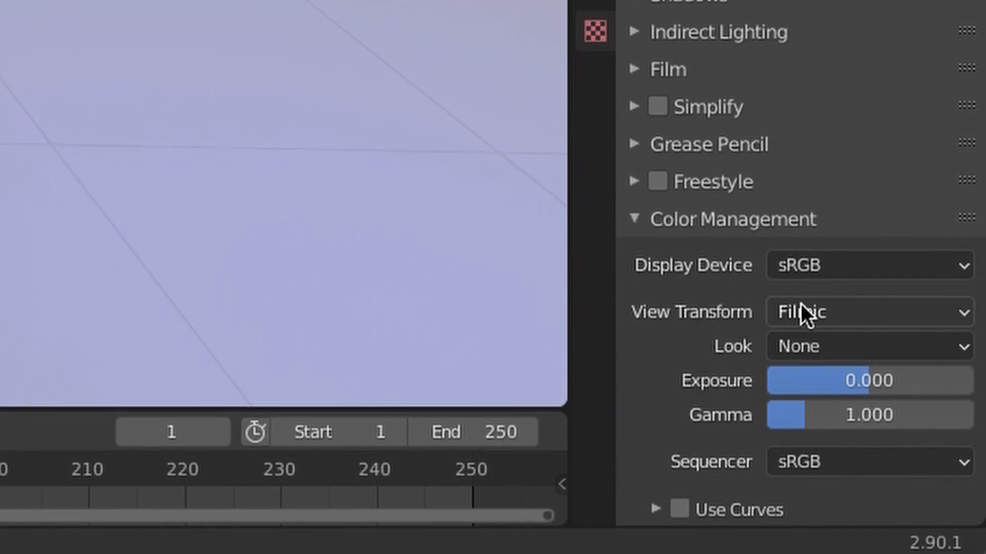
left_click(799, 347)
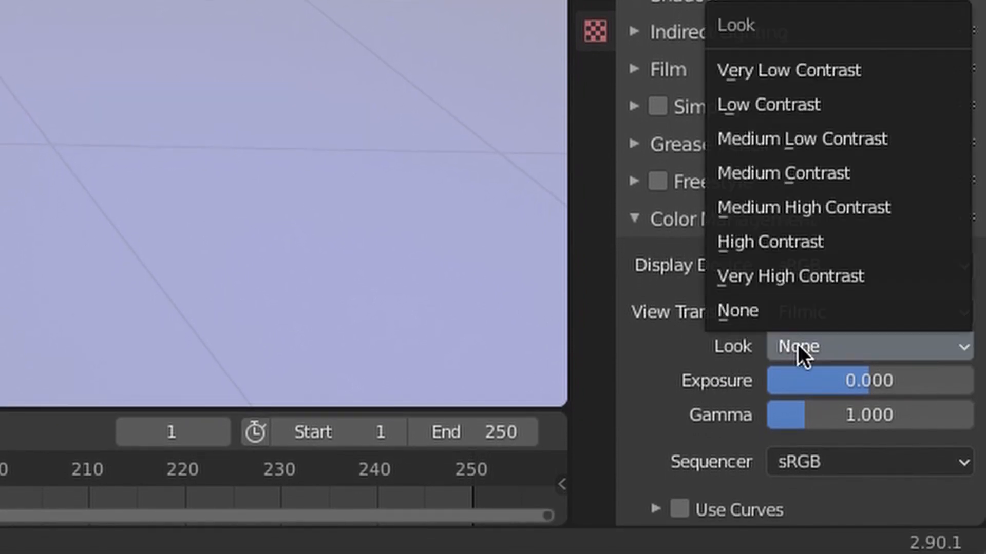
left_click(759, 276)
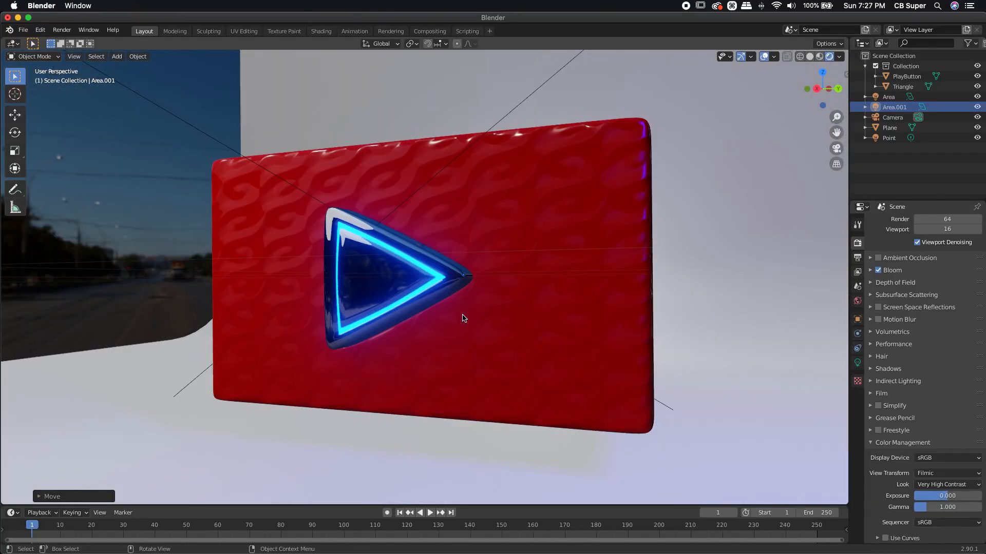
Step: Return to the camera view and enable Use Curves in color management, expanding the curve editor
middle_click_drag(462, 316, 502, 319)
scroll(502, 319, "down", 2)
key("KP_0")
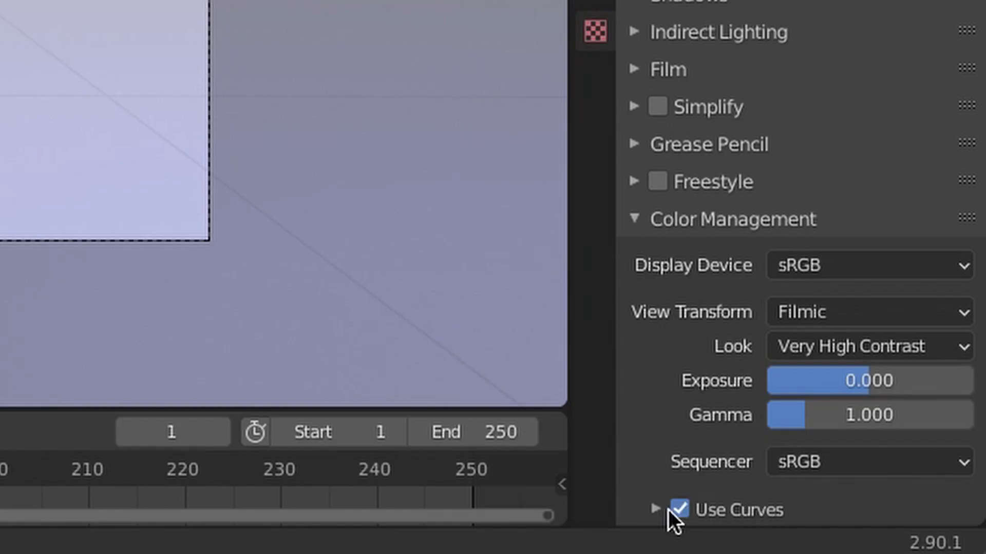
left_click(656, 509)
scroll(683, 349, "down", 10)
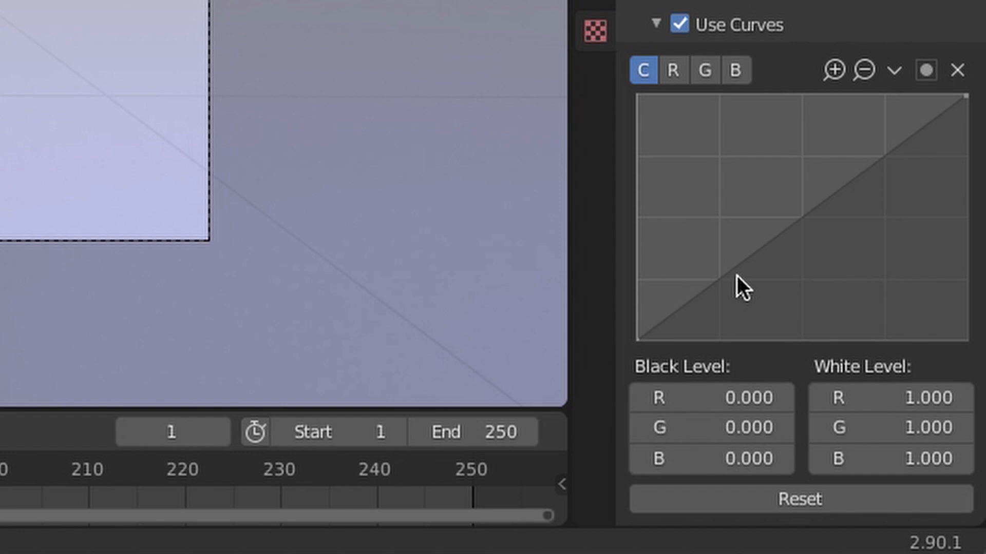
Step: Shape the combined curve into an S with a midpoint, a lower point near X 0.374, Y 0.206 and an upper point near X 0.676, Y 0.775
left_click(808, 214)
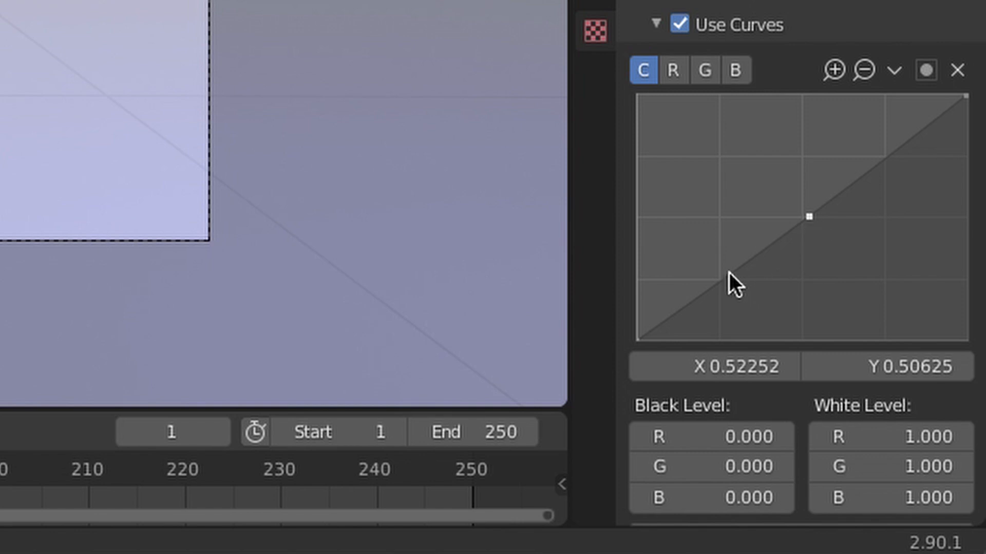
left_click_drag(729, 273, 760, 289)
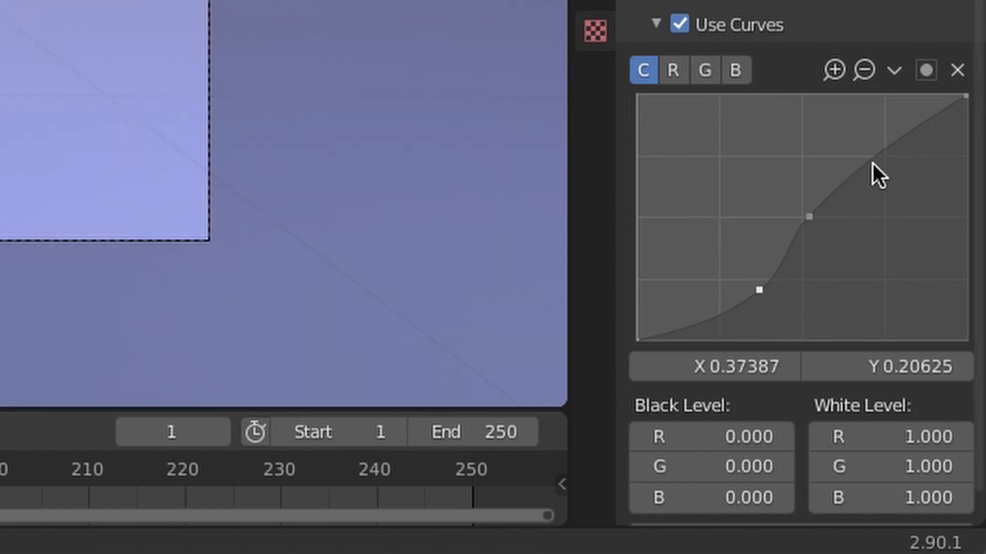
left_click_drag(873, 163, 860, 150)
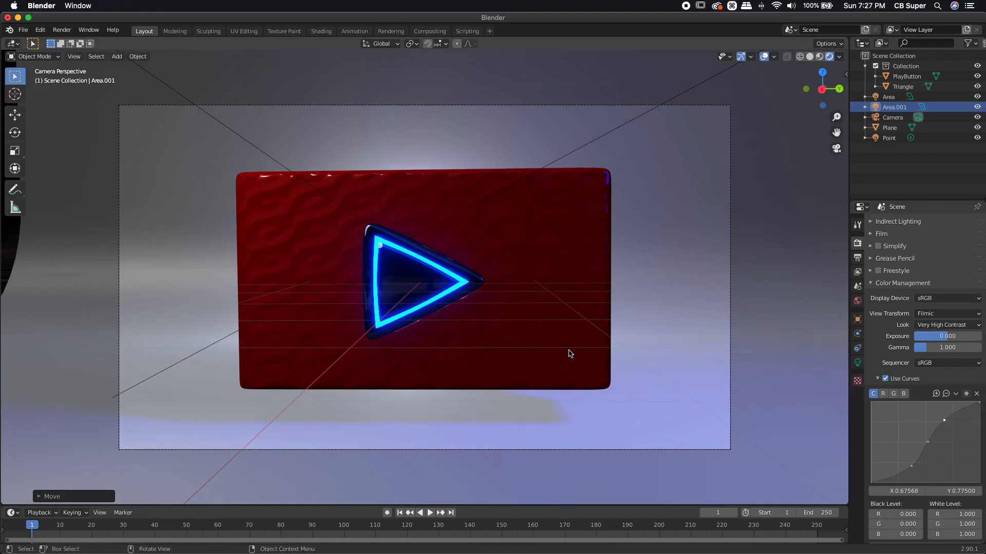
Step: Soften the S-curve by raising its lower point slightly and moving its upper point to about X 0.703, Y 0.763
left_click_drag(913, 466, 912, 466)
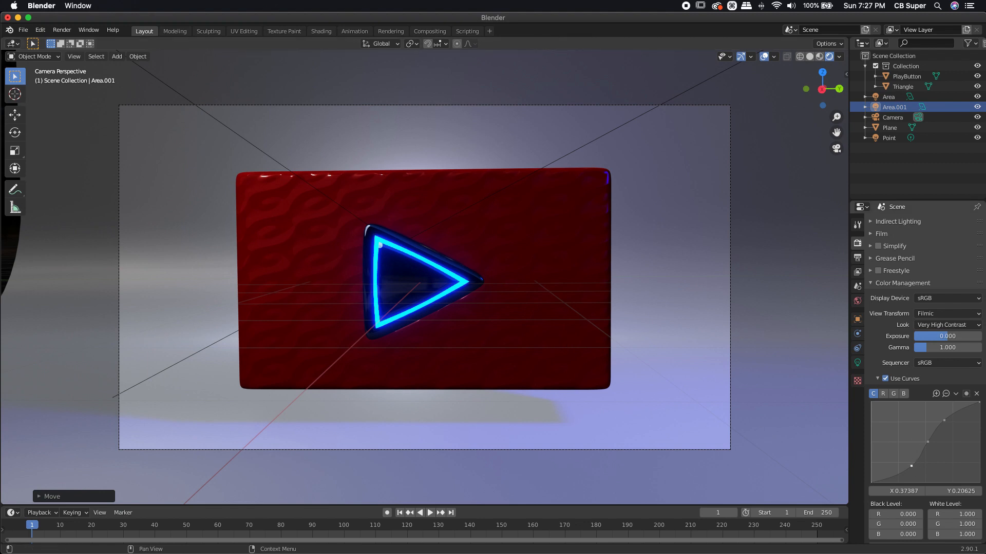
left_click_drag(912, 466, 908, 463)
left_click_drag(944, 420, 948, 421)
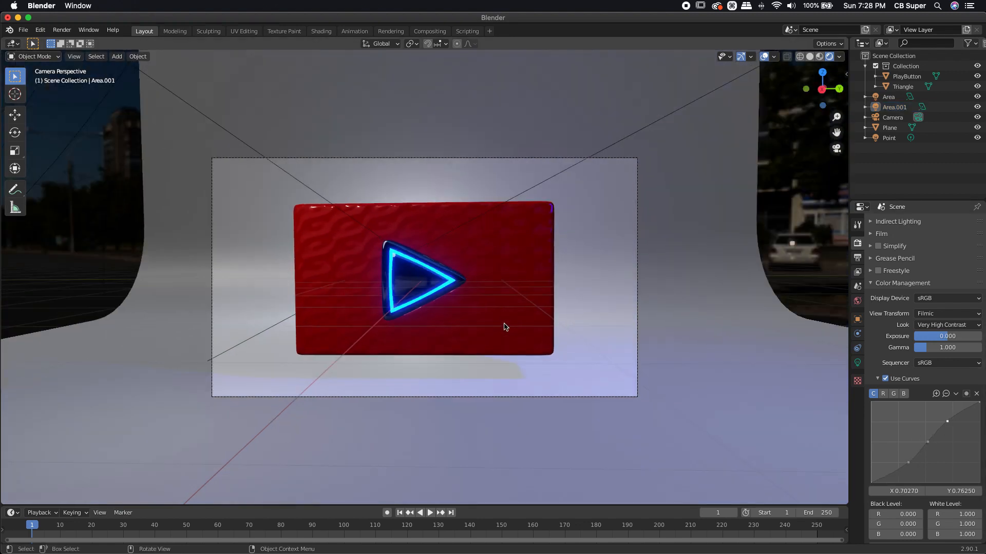
Step: Change the backdrop material's base color from white to blue and check it in the camera view
middle_click_drag(513, 323, 453, 311)
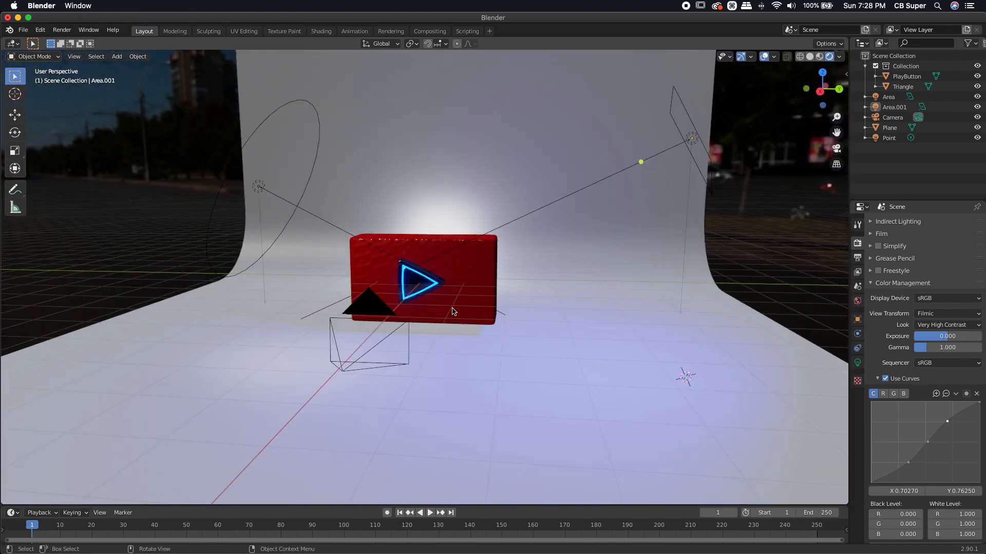
left_click(567, 132)
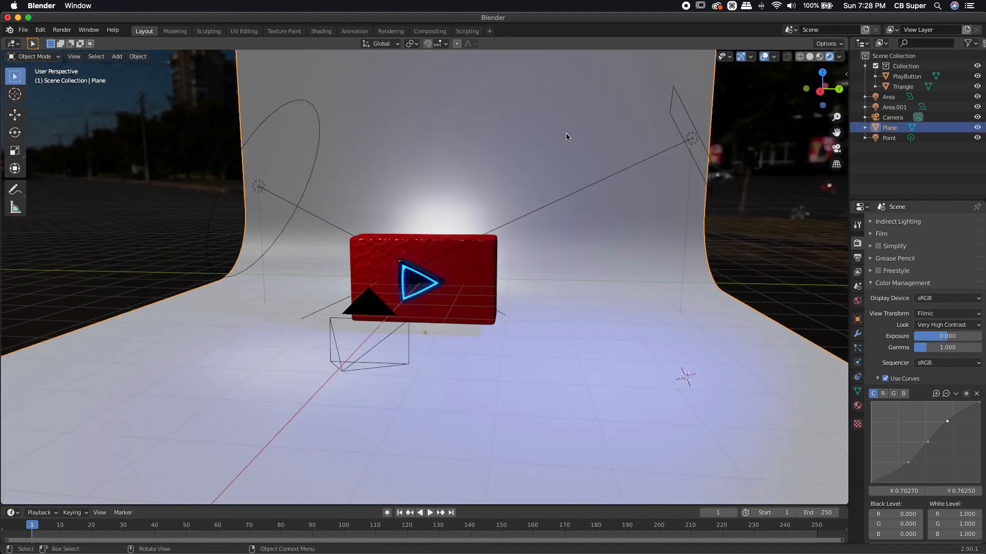
left_click(857, 406)
left_click(928, 373)
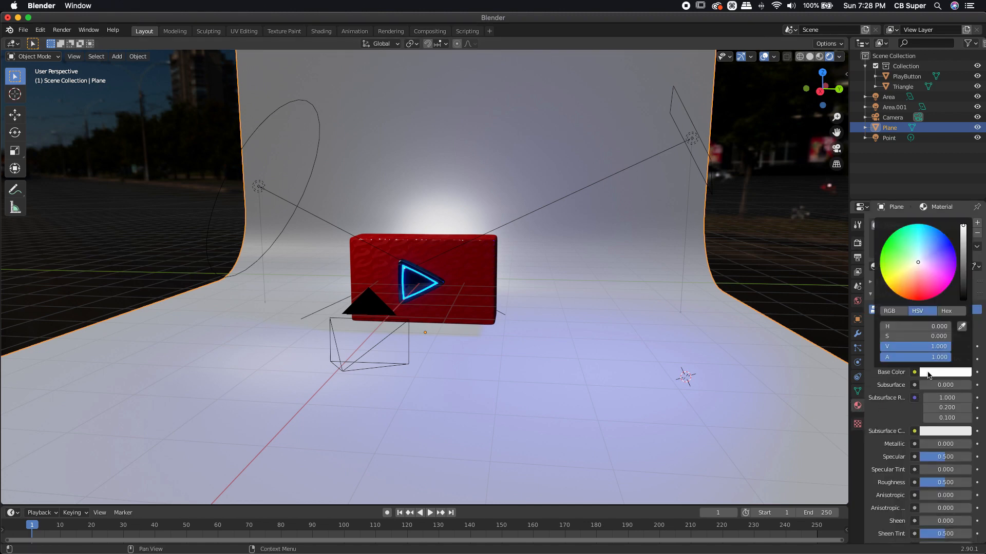
mouse_move(915, 274)
left_mouse_down()
mouse_move(888, 287)
mouse_move(896, 294)
mouse_move(948, 238)
mouse_move(929, 226)
left_mouse_up()
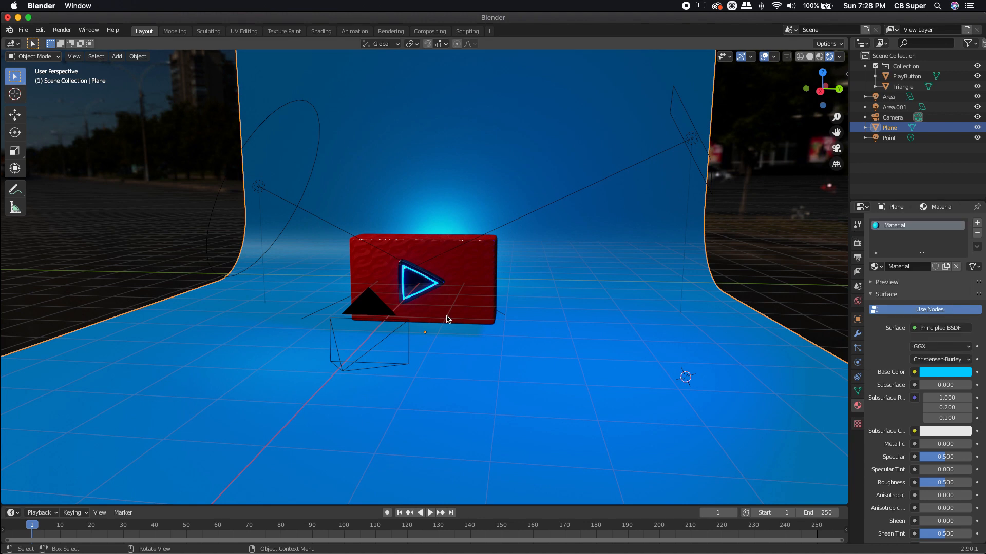
key("0")
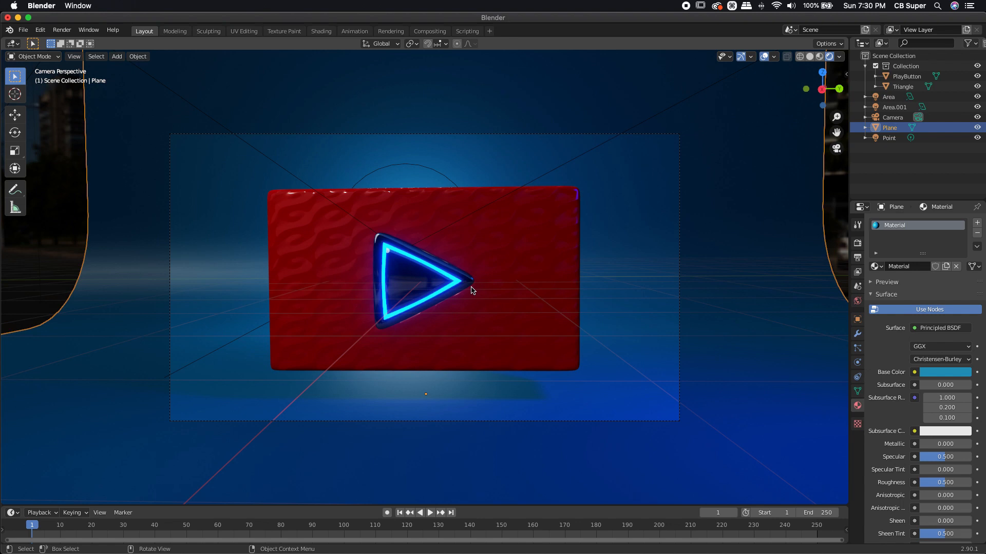
Step: Apply Shade Smooth to the backdrop and inspect the play button and scene from the side and close up
right_click(632, 182)
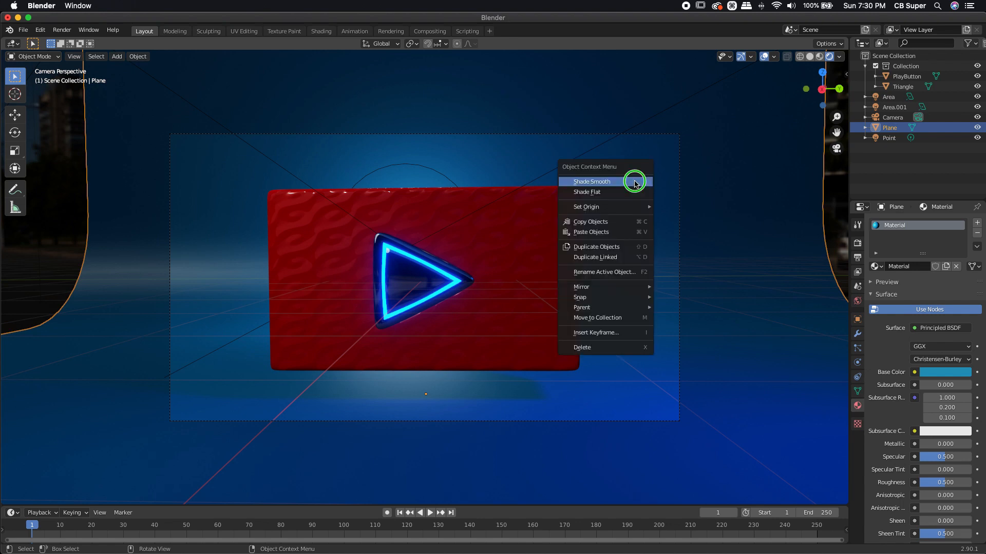
left_click(607, 185)
middle_click_drag(603, 232, 469, 264)
scroll(418, 280, "up", 2)
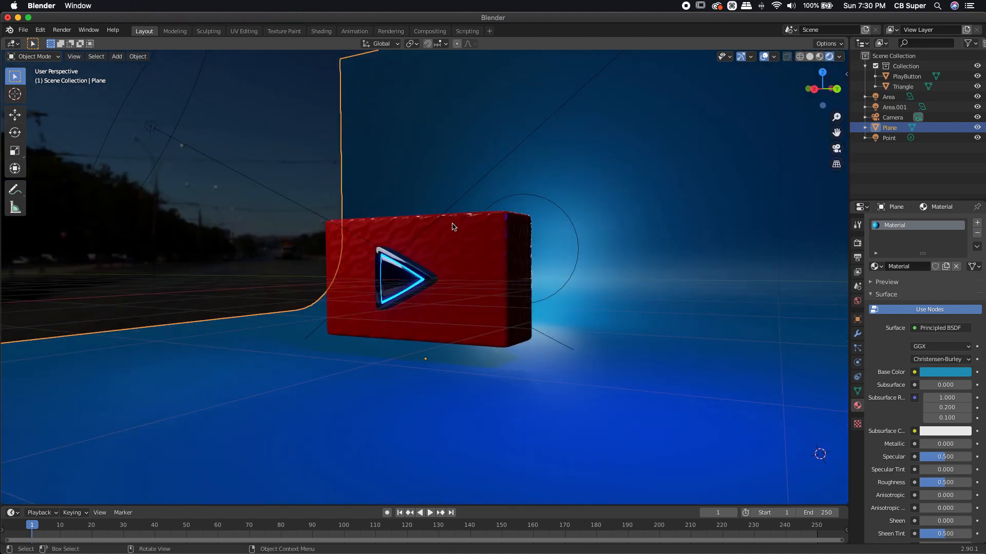
scroll(395, 269, "up", 5)
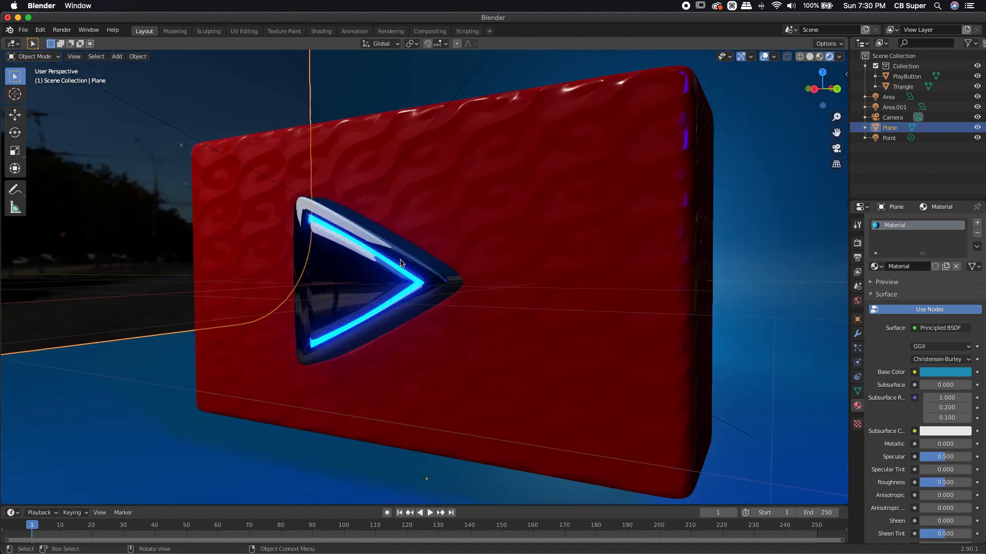
mouse_move(419, 290)
middle_mouse_down()
mouse_move(406, 282)
mouse_move(438, 282)
mouse_move(418, 286)
middle_mouse_up()
middle_click_drag(484, 301, 236, 226)
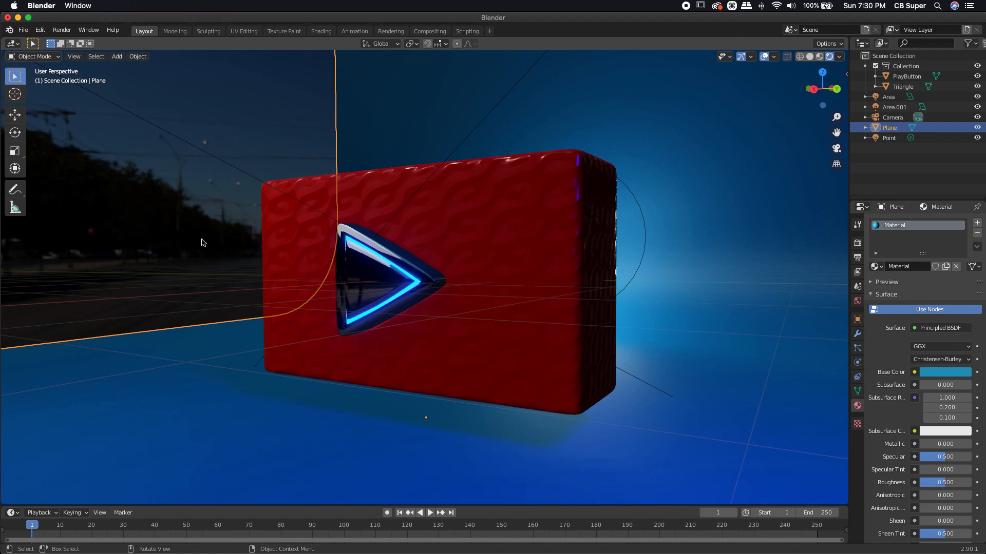
scroll(210, 306, "down", 4)
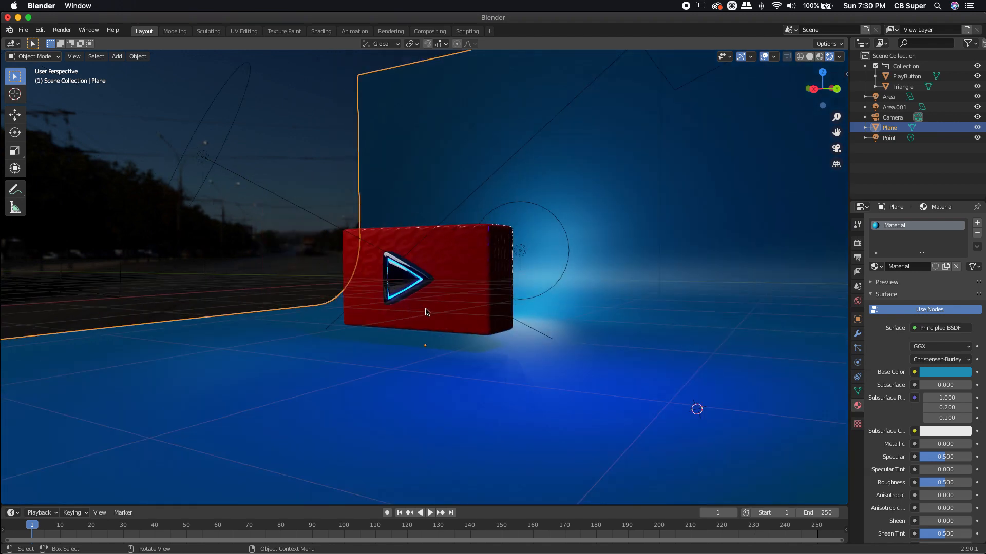
middle_click_drag(446, 309, 431, 323)
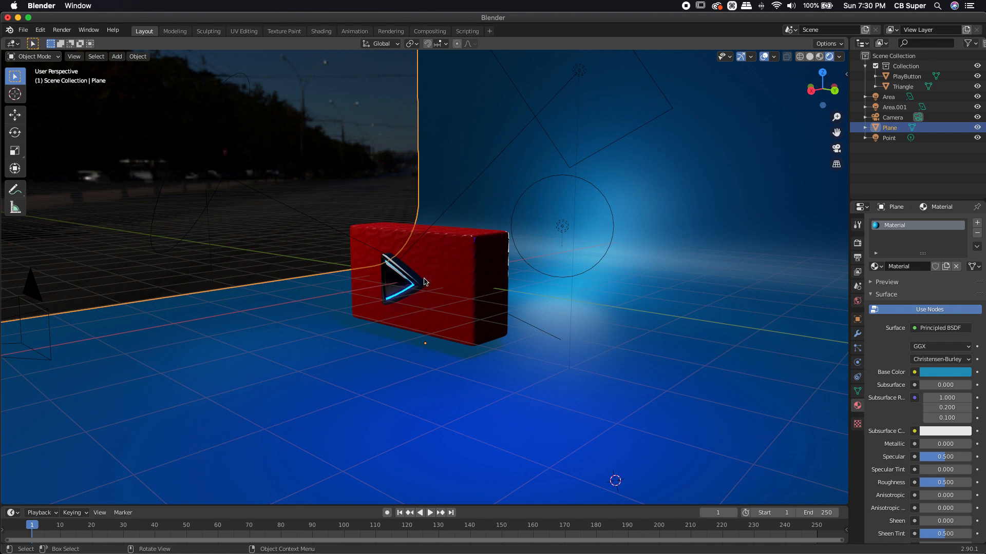